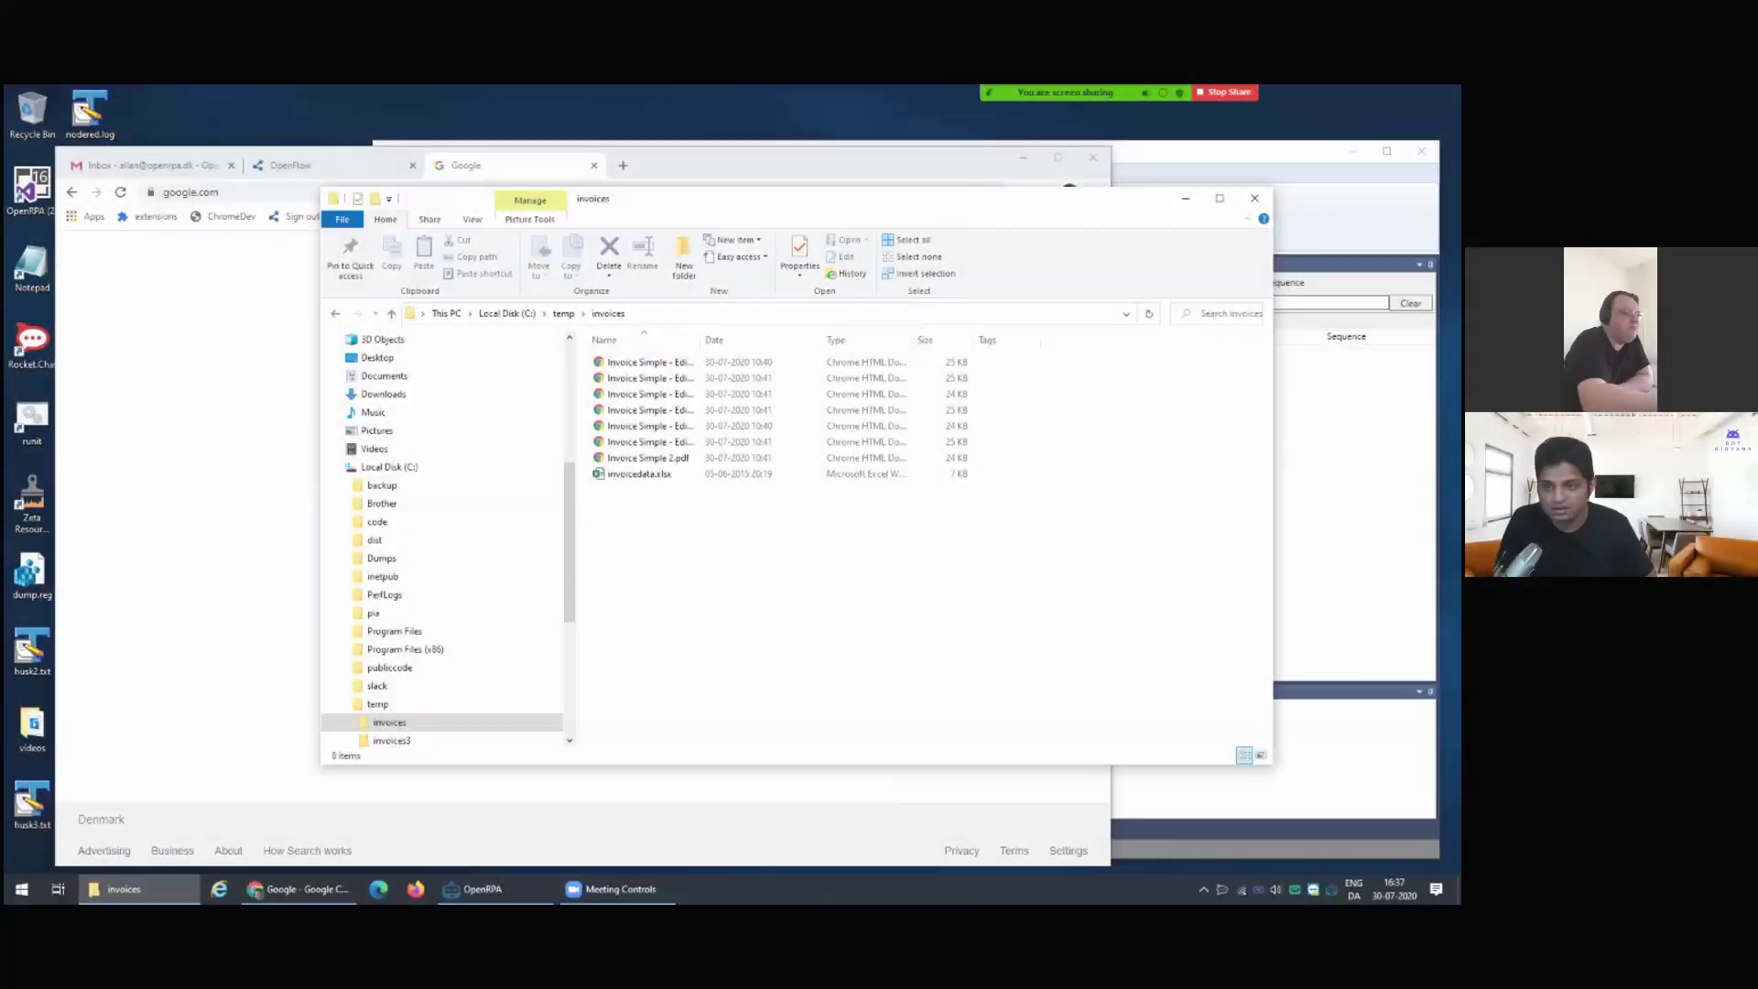
- Delete invoicedata.xlsx from the invoices folder, fit the Name column to its contents, and open Invoice Simple 2.pdf
click(639, 474)
key(Delete)
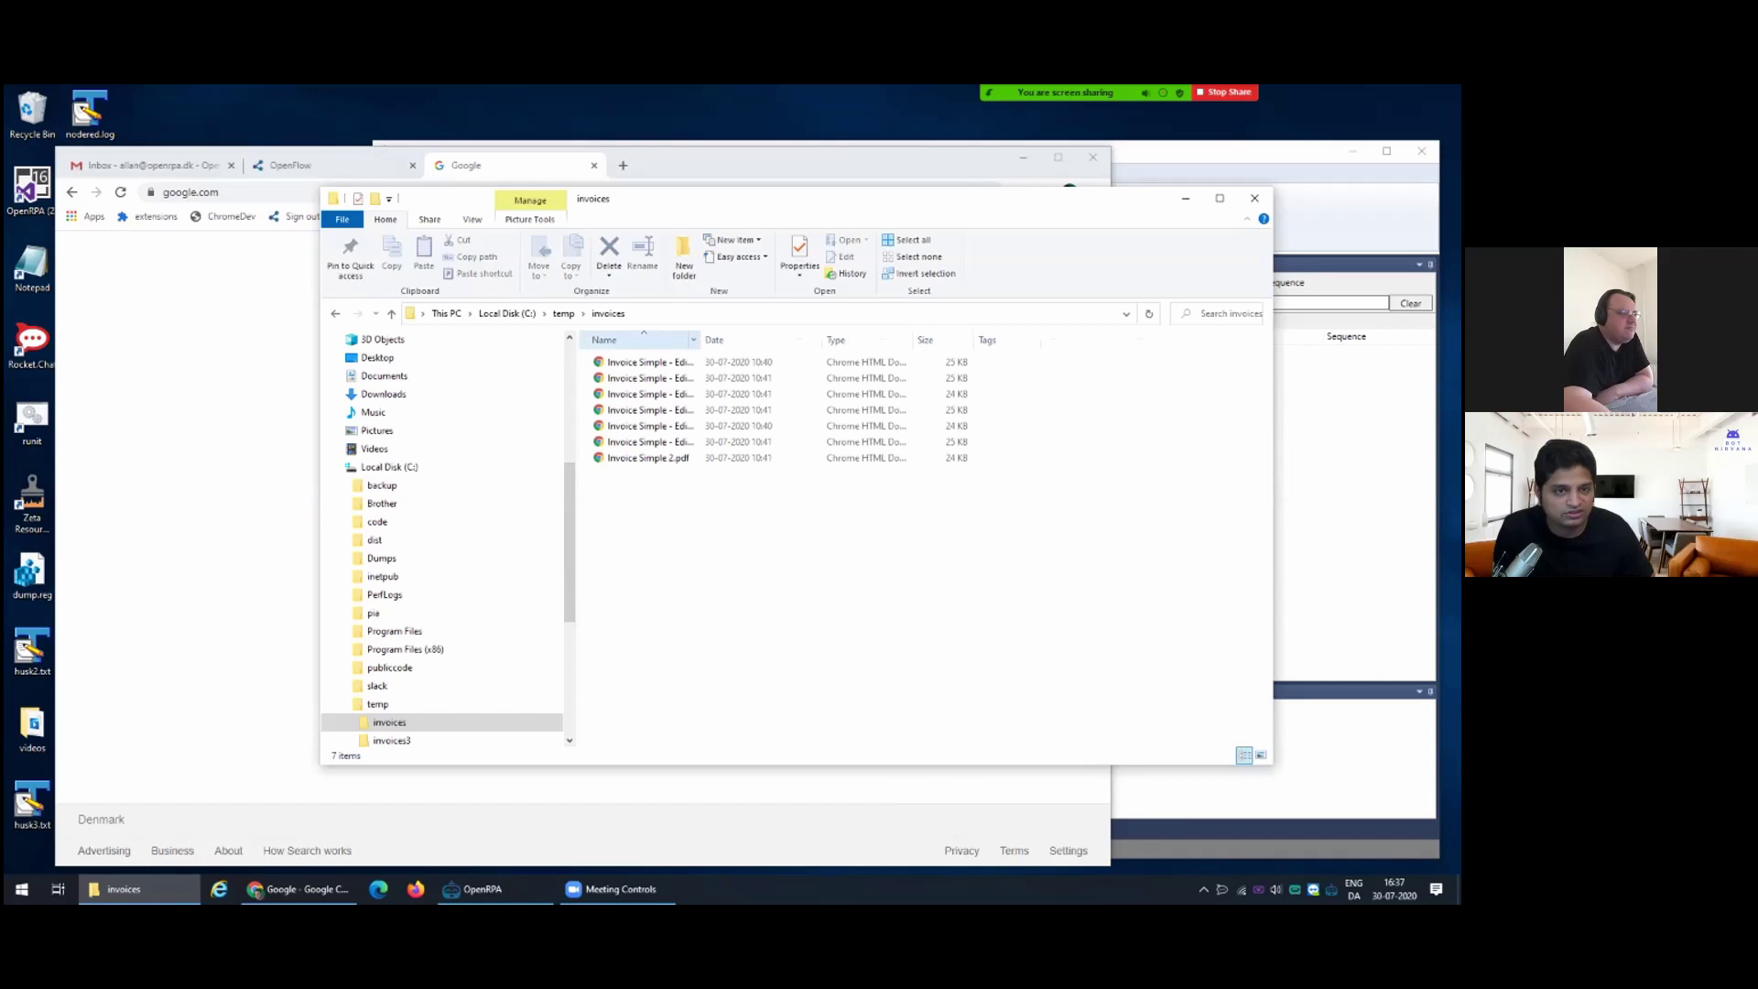
double_click(700, 340)
double_click(646, 458)
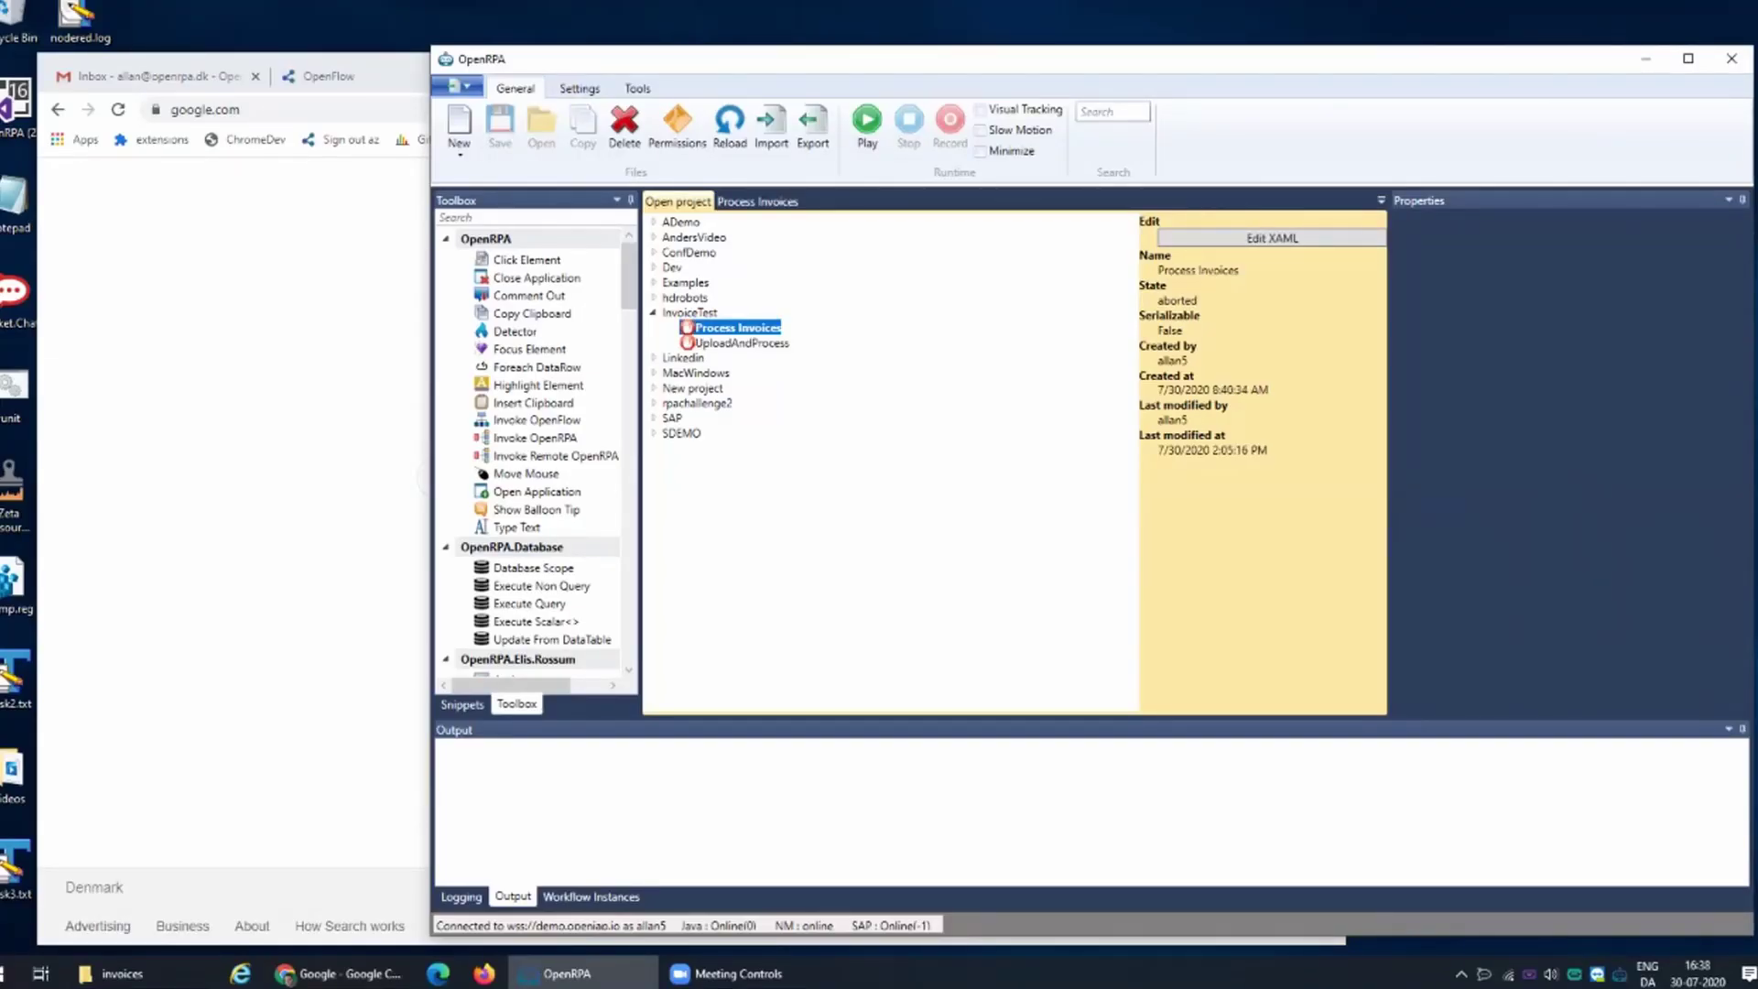
- In OpenRPA, open the Process Invoices workflow and examine the column names defined in its CreateDataTable activity
key(Return)
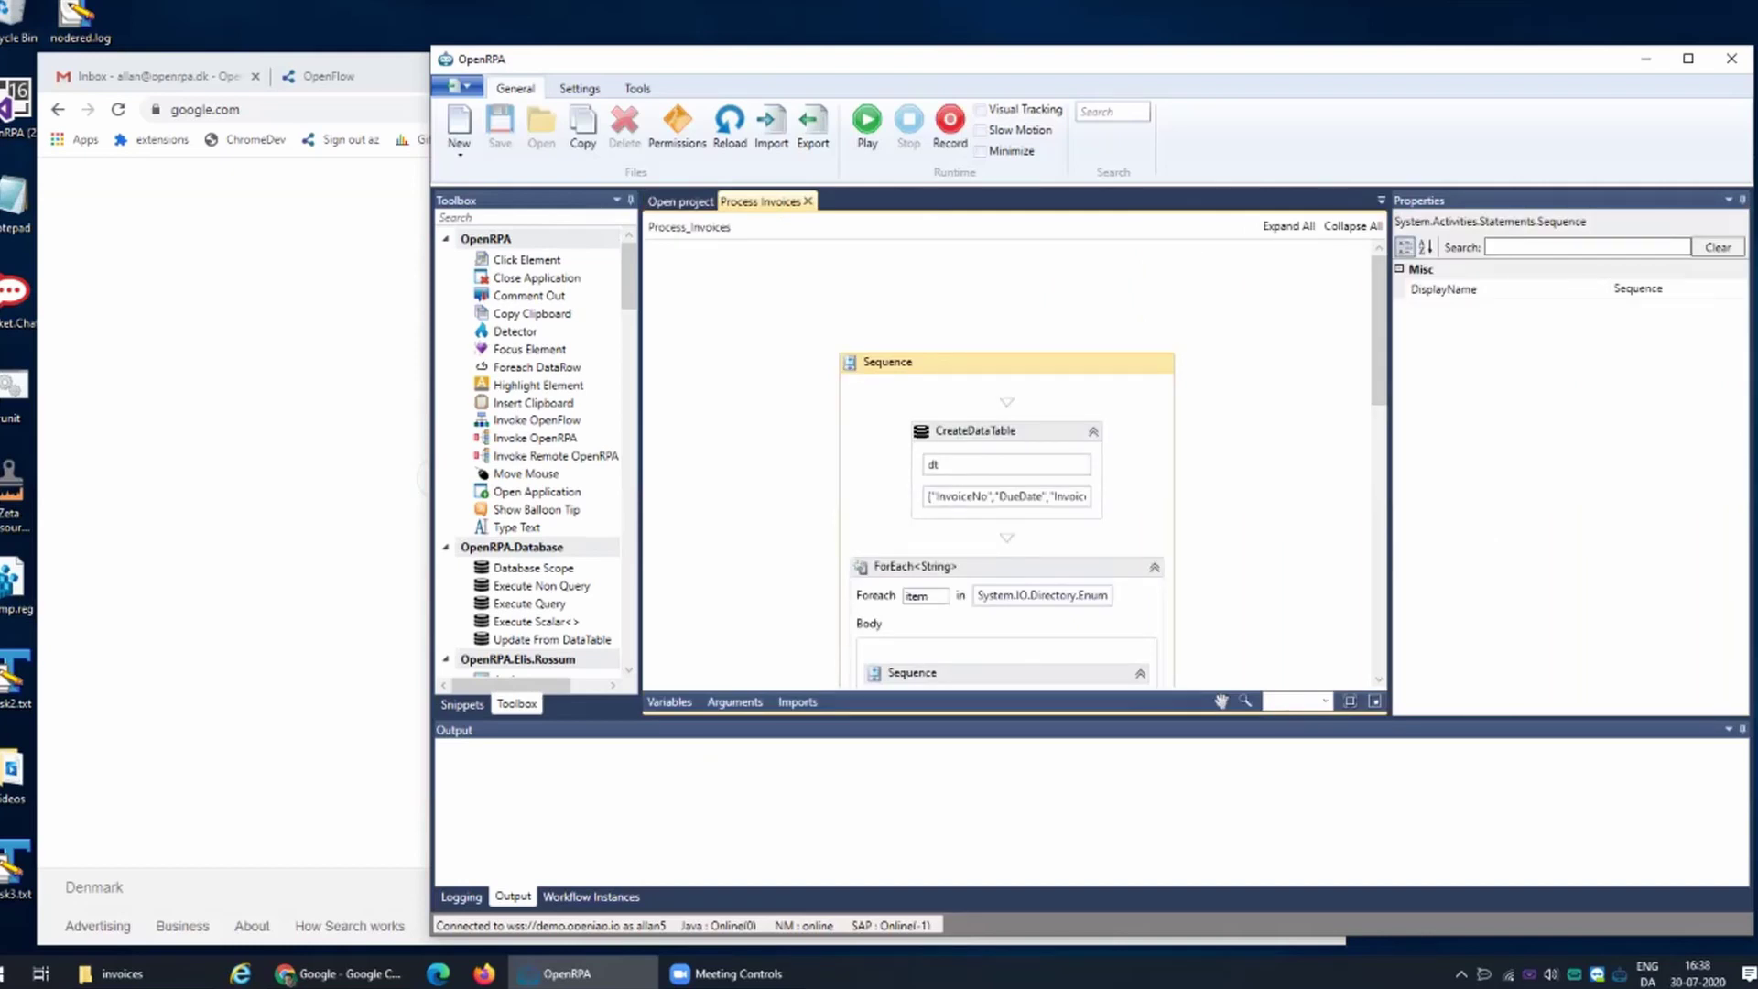
scroll(1007, 463, down, 2)
click(1007, 339)
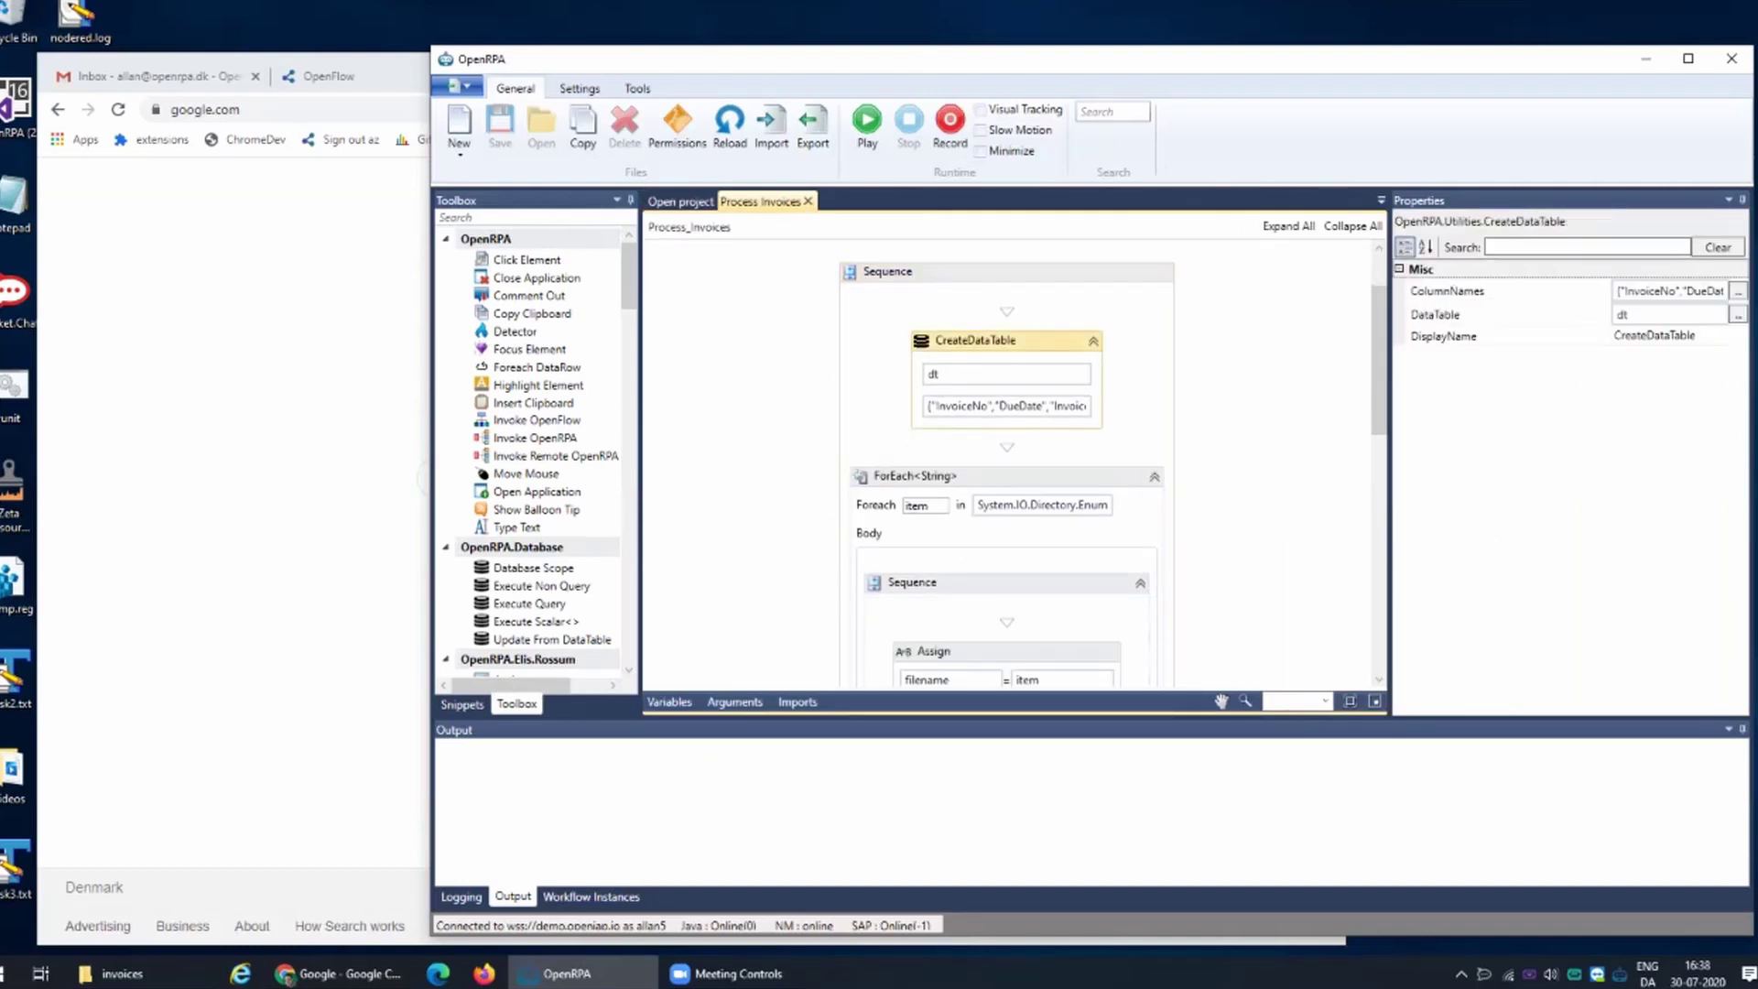
drag(945, 405, 1082, 406)
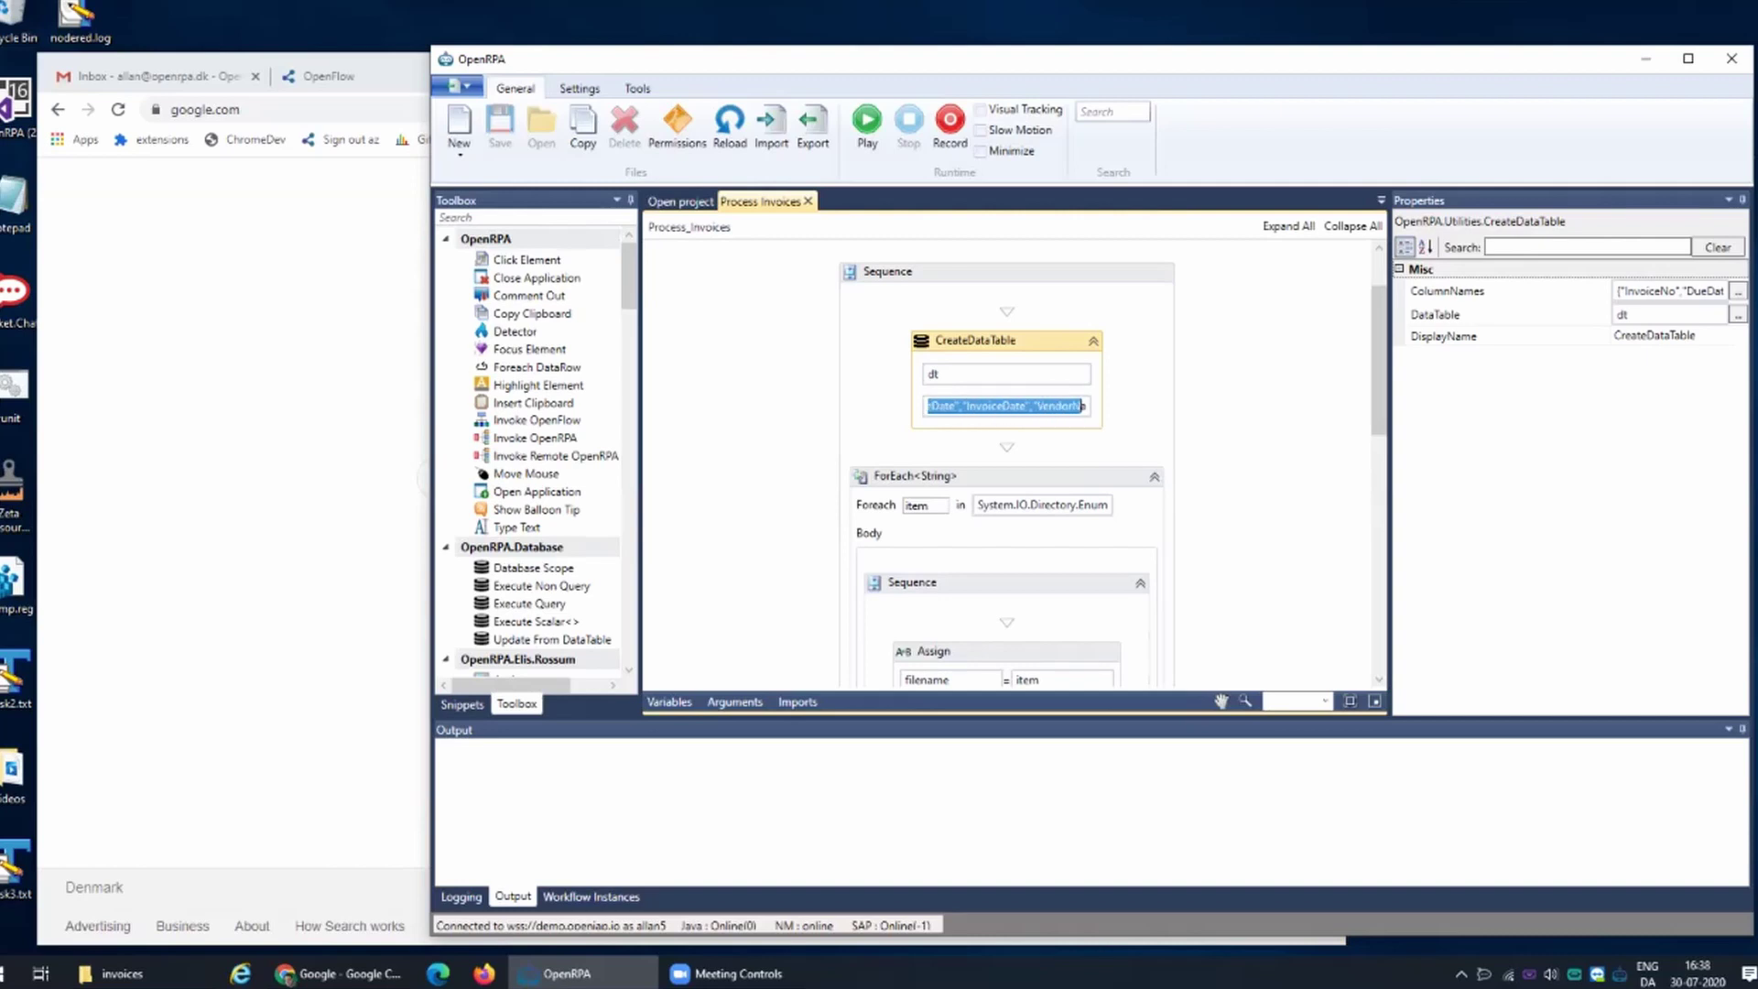
click(1135, 405)
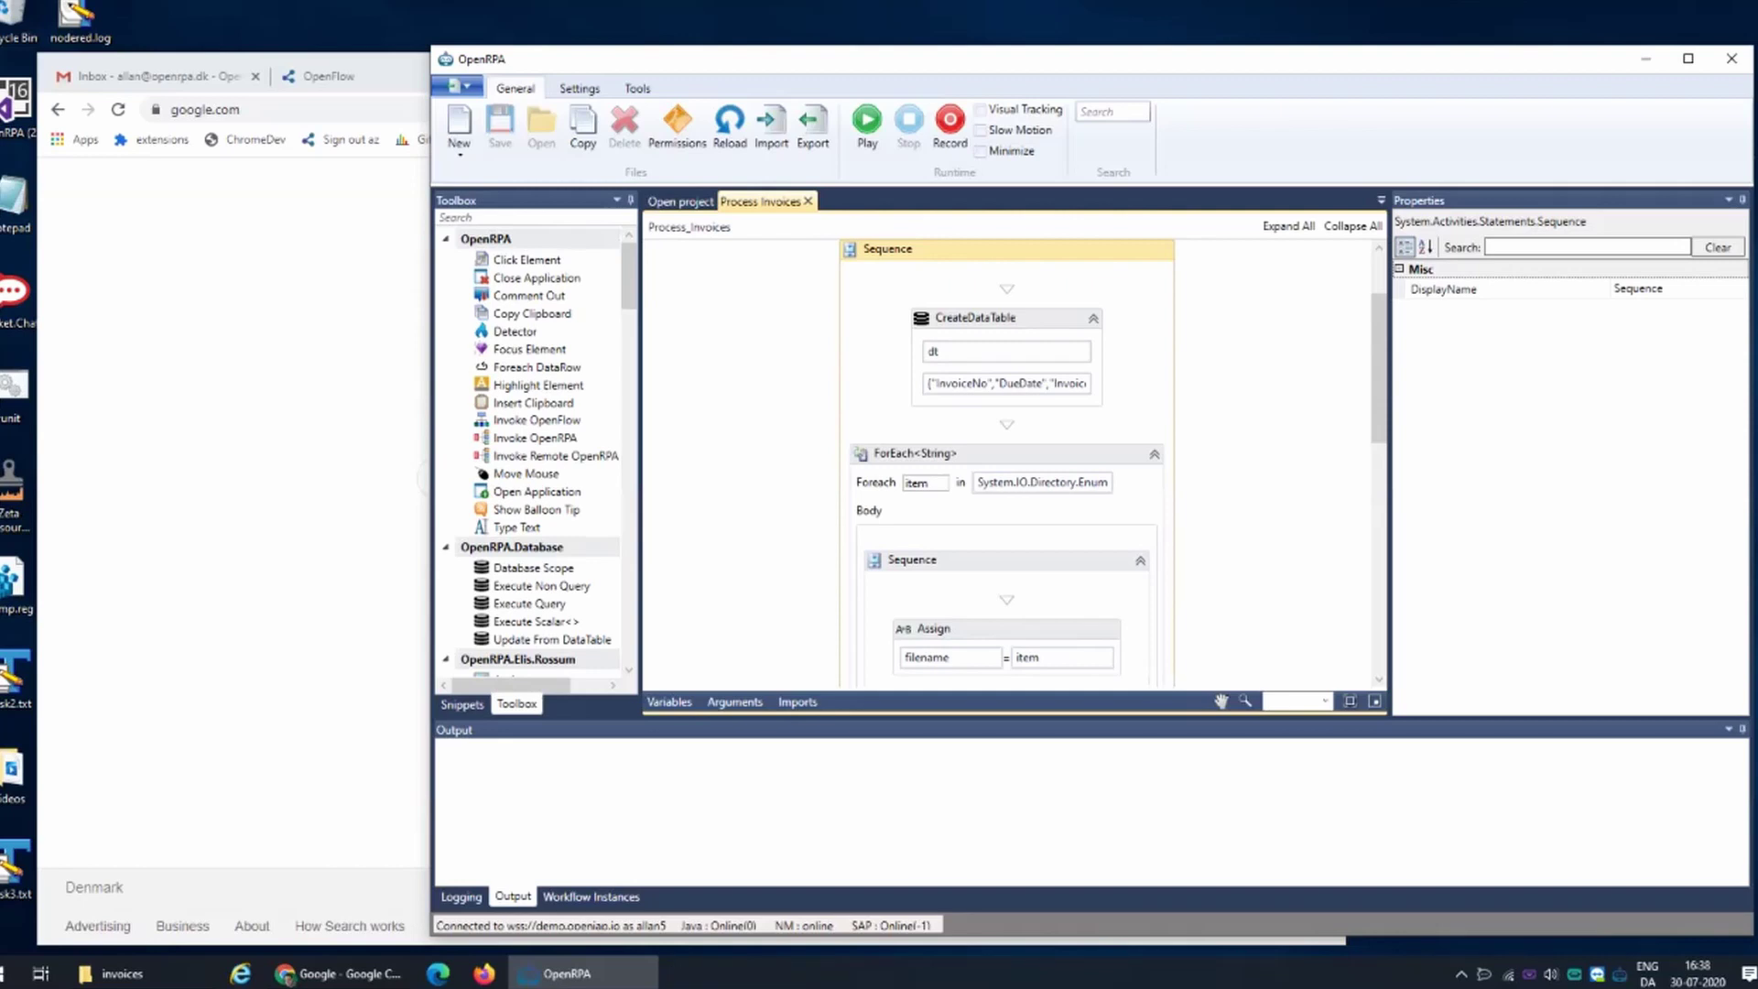
- Examine the ForEach loop's file-listing expression and the filename Assign and Invoke OpenRPA activities in its body
scroll(977, 435, down, 2)
click(977, 391)
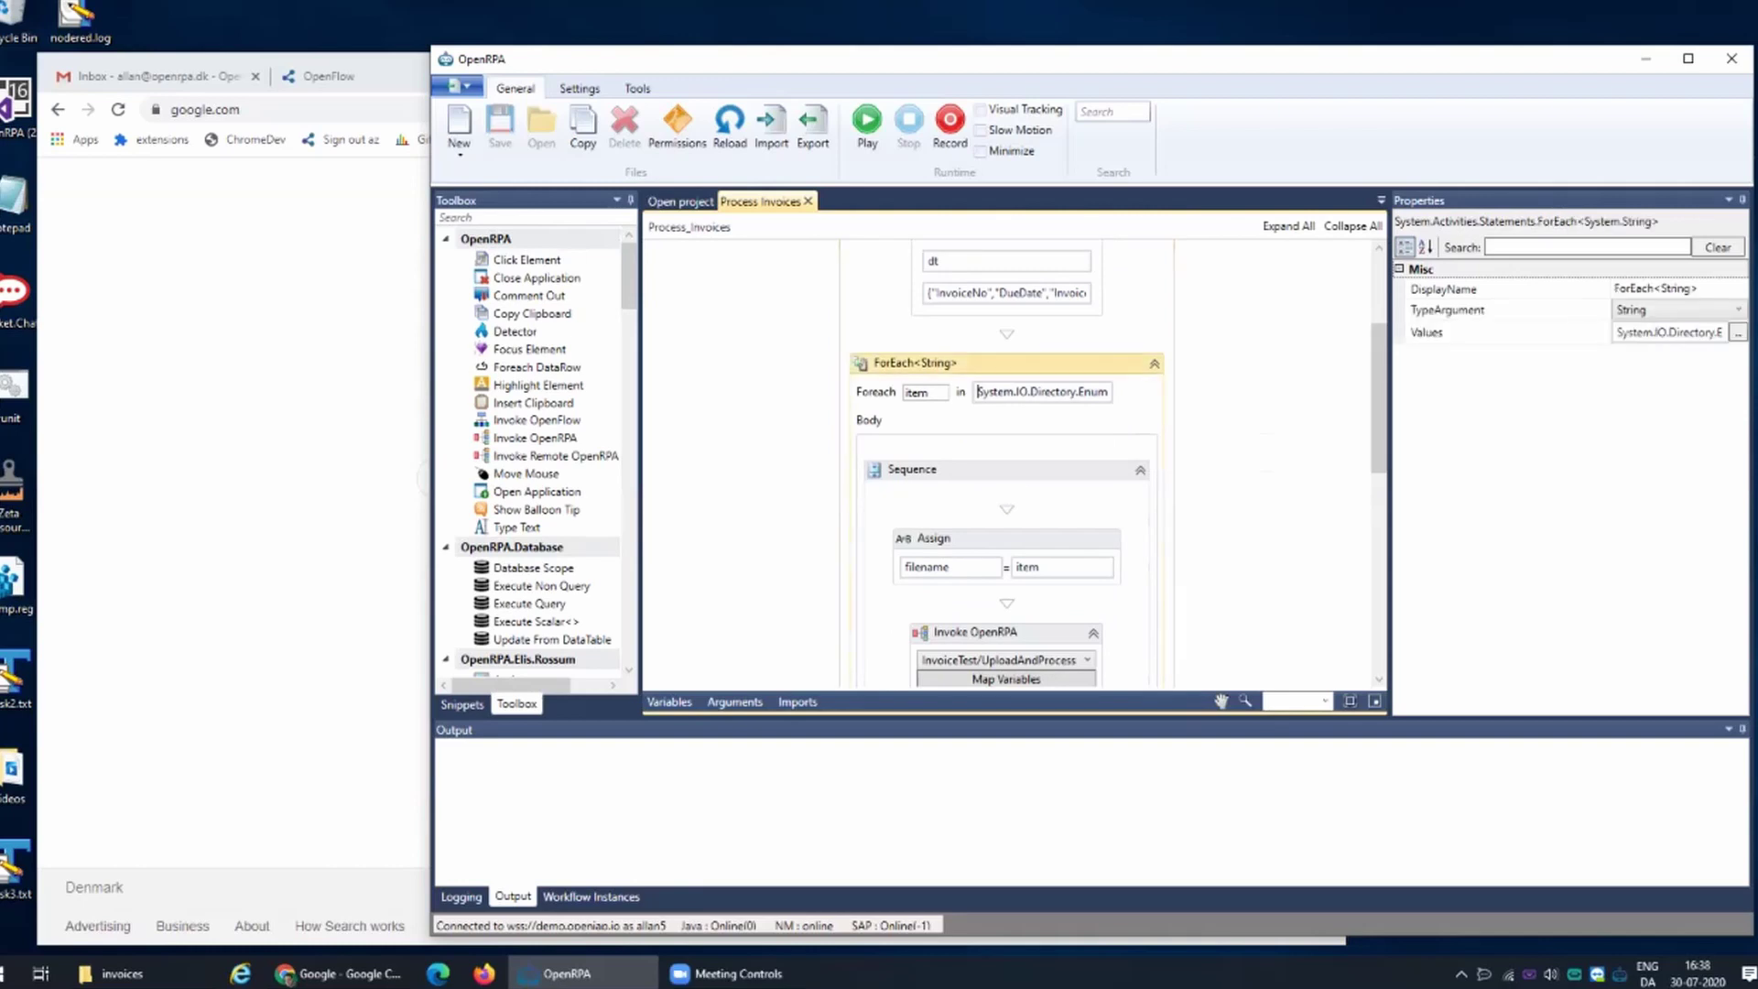
drag(1028, 392, 1105, 392)
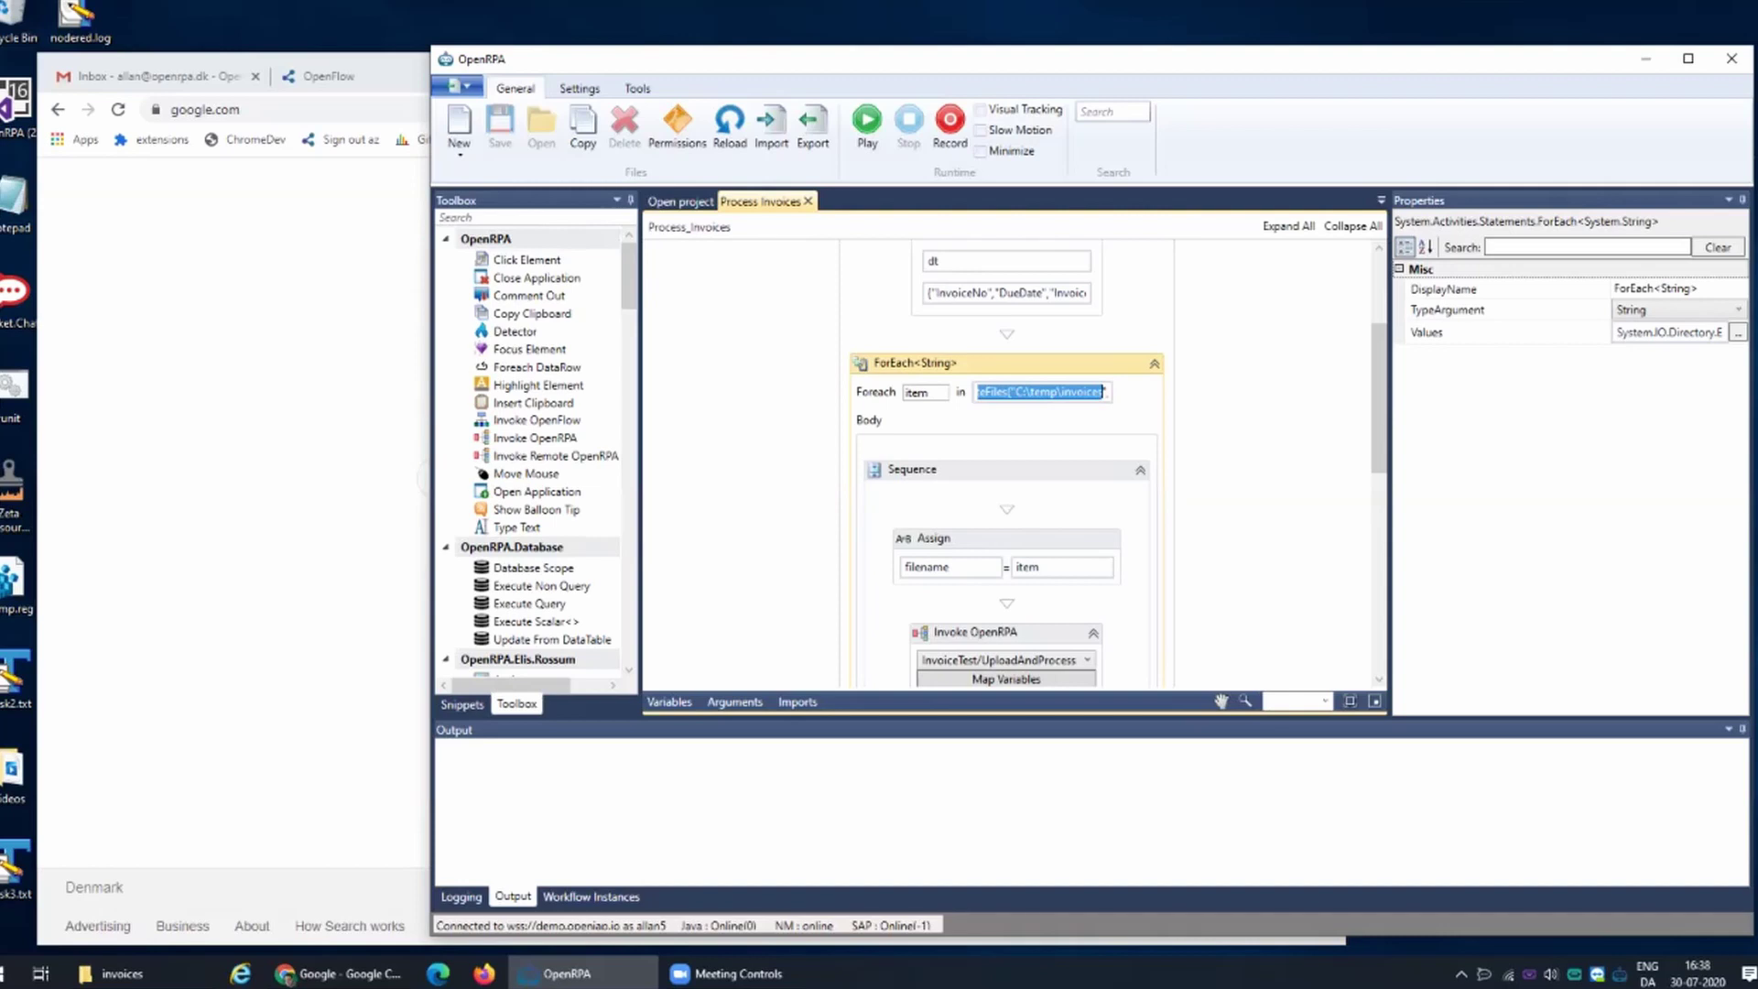
scroll(1053, 412, down, 4)
click(1016, 362)
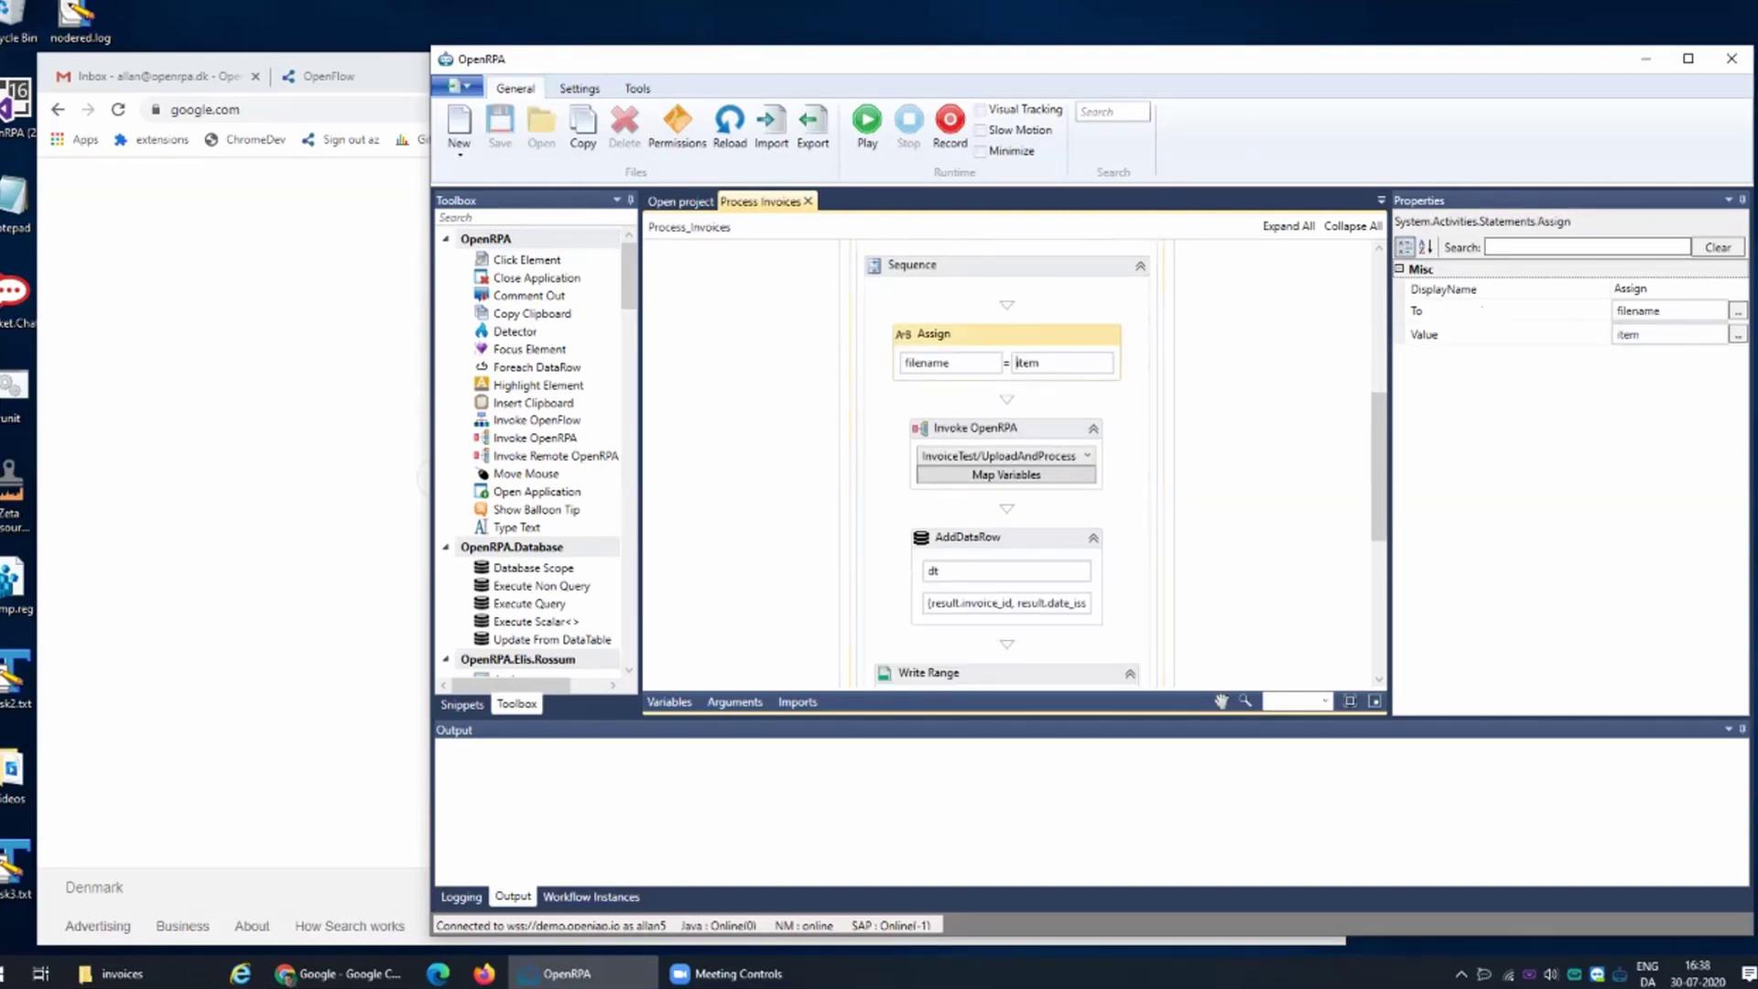
double_click(1039, 363)
click(1051, 428)
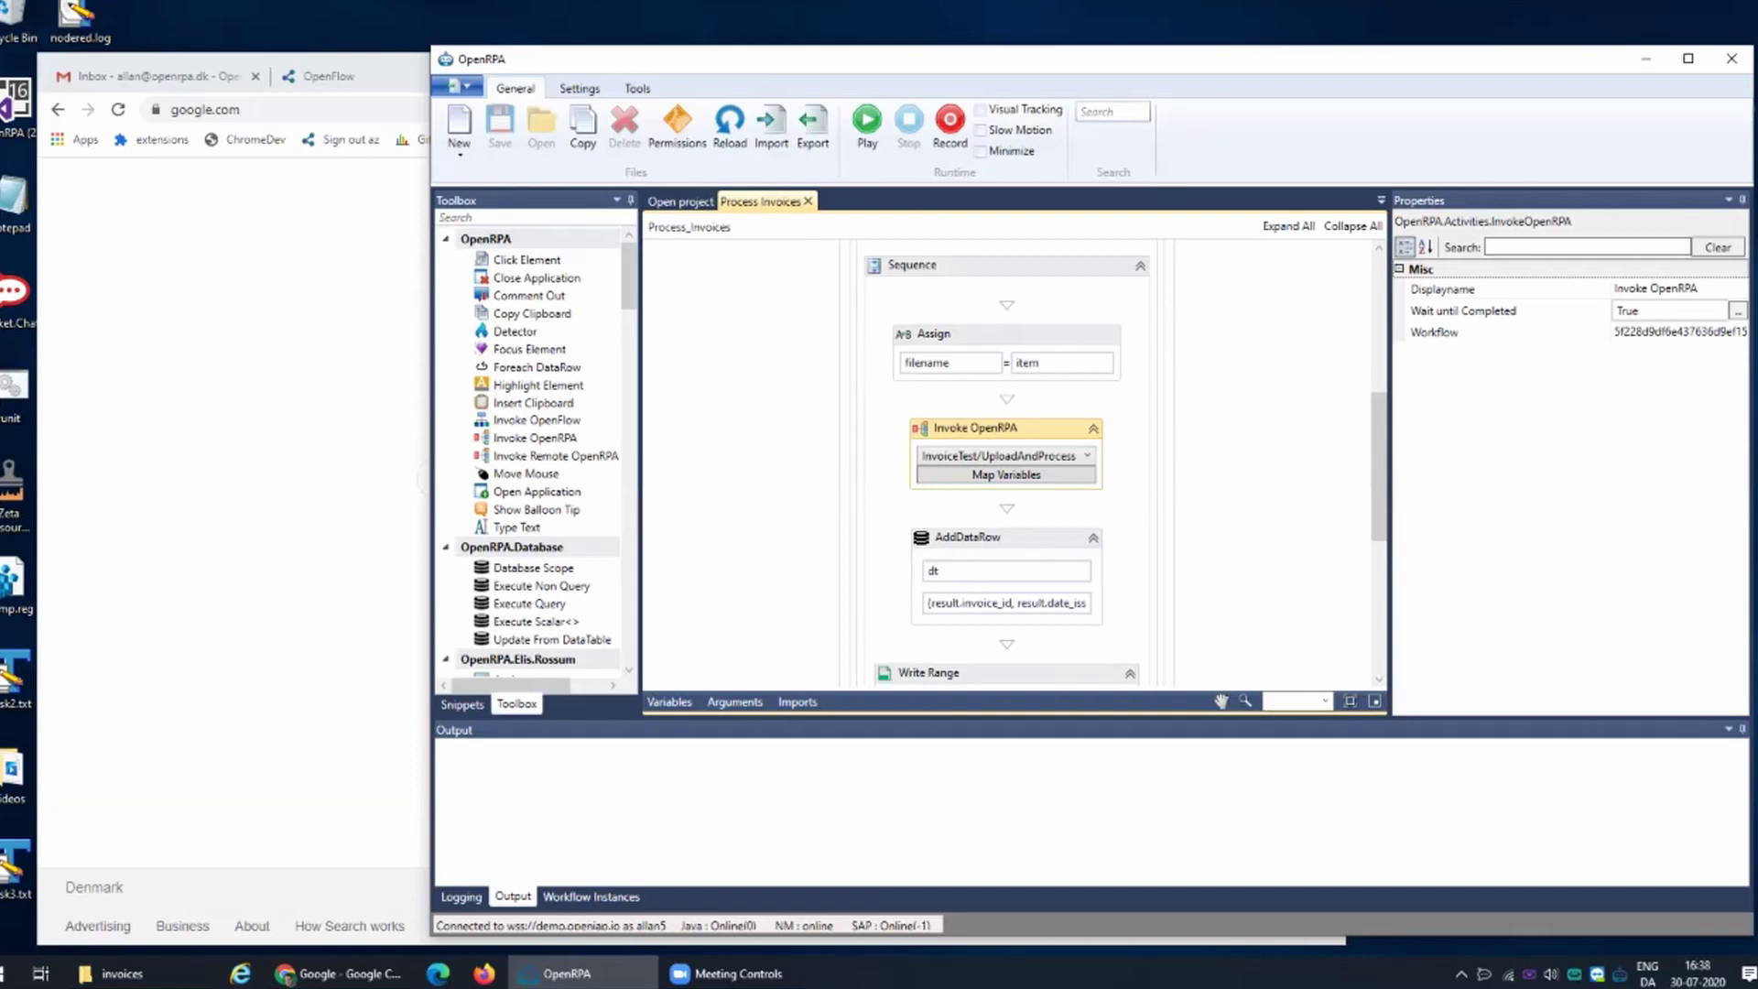
- View the AddDataRow activity's RowData expression in a widened Expression Editor and close it without changes
scroll(1007, 458, down, 2)
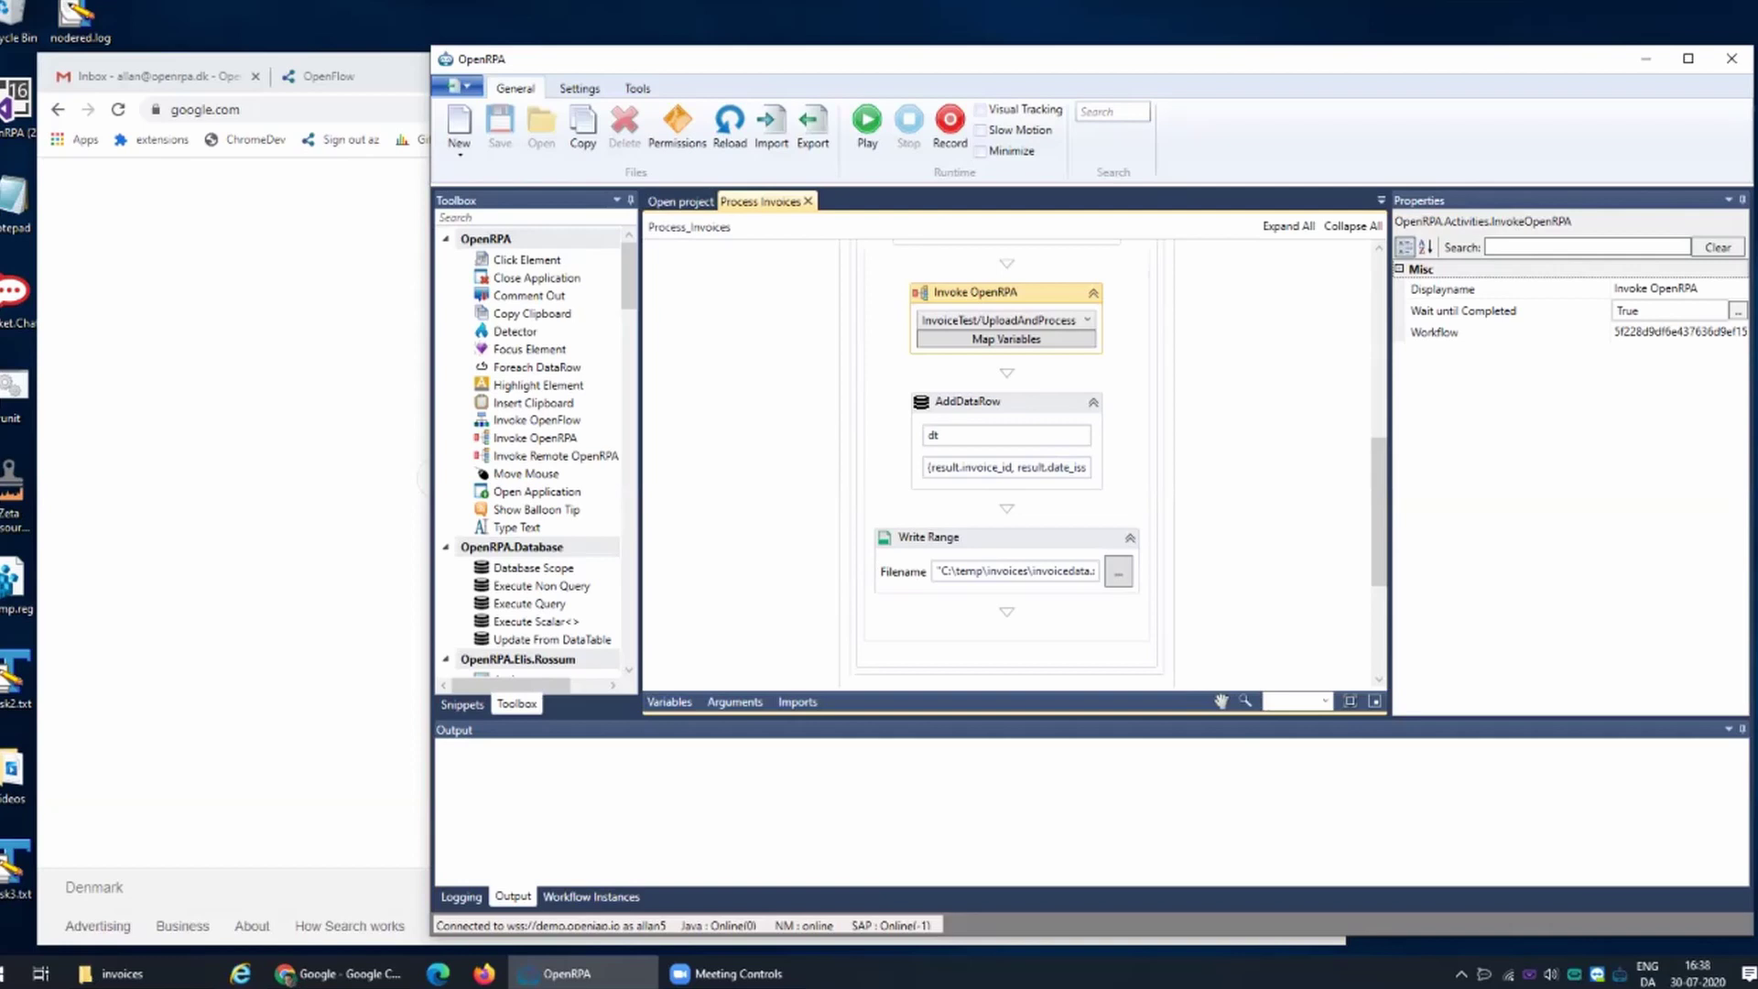
click(931, 467)
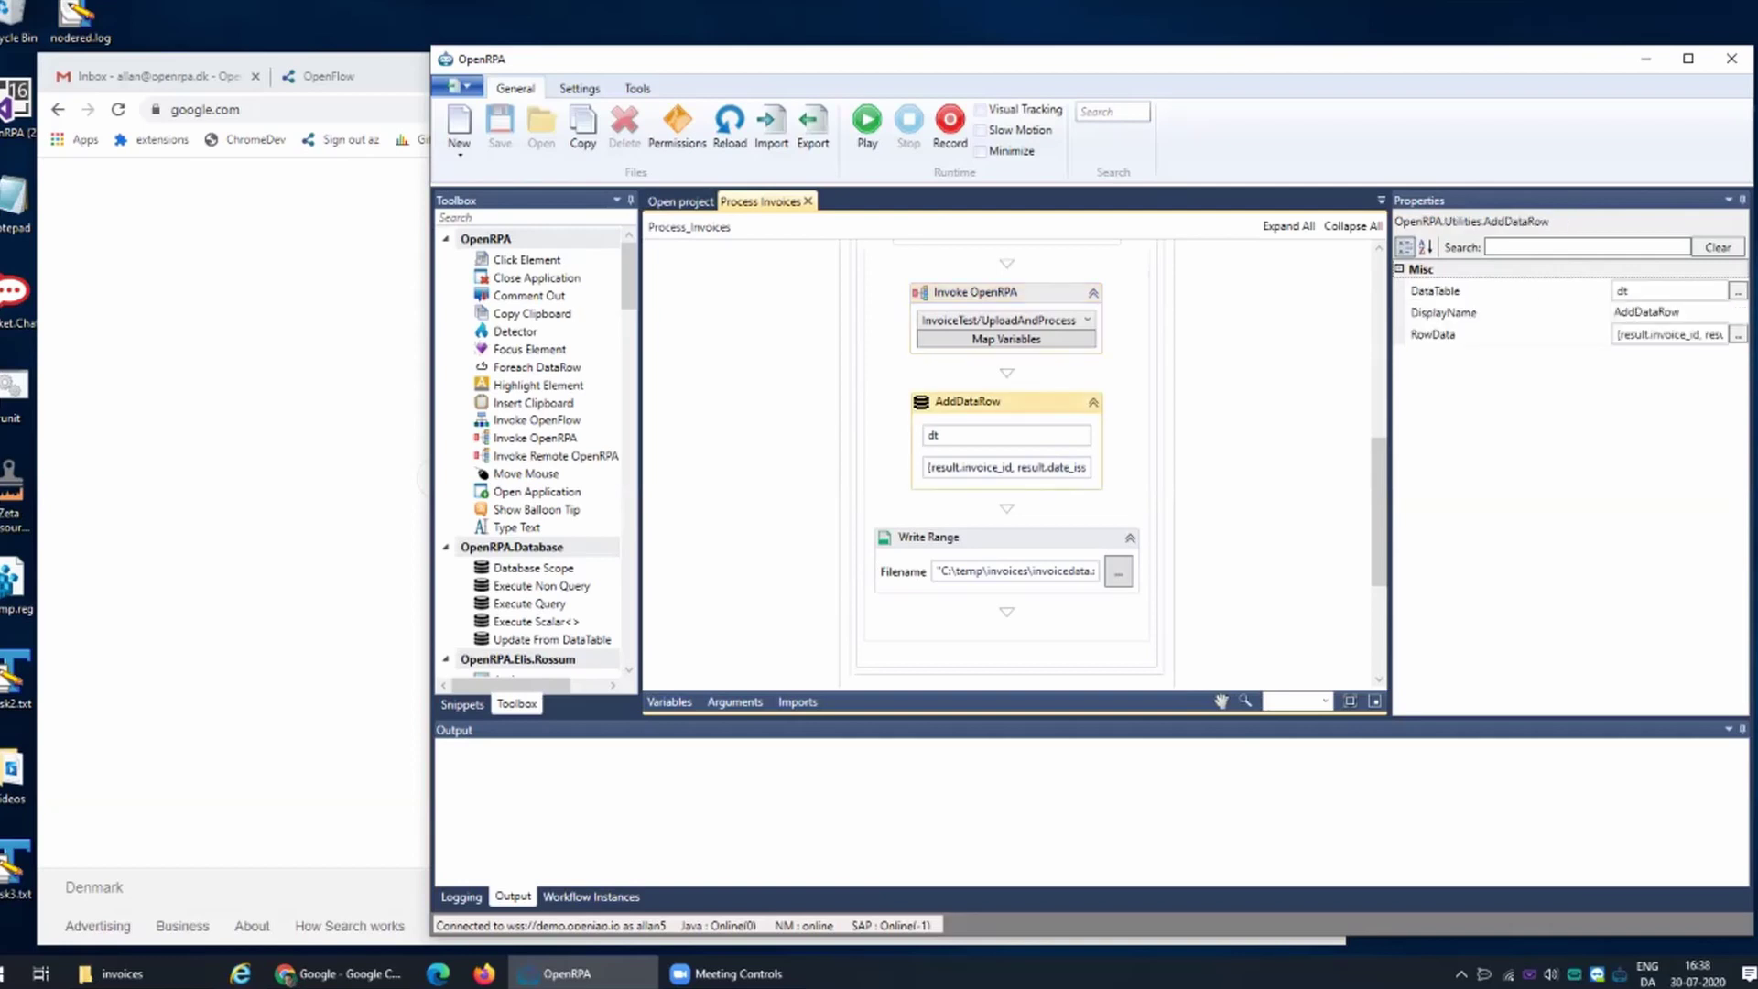
click(1737, 334)
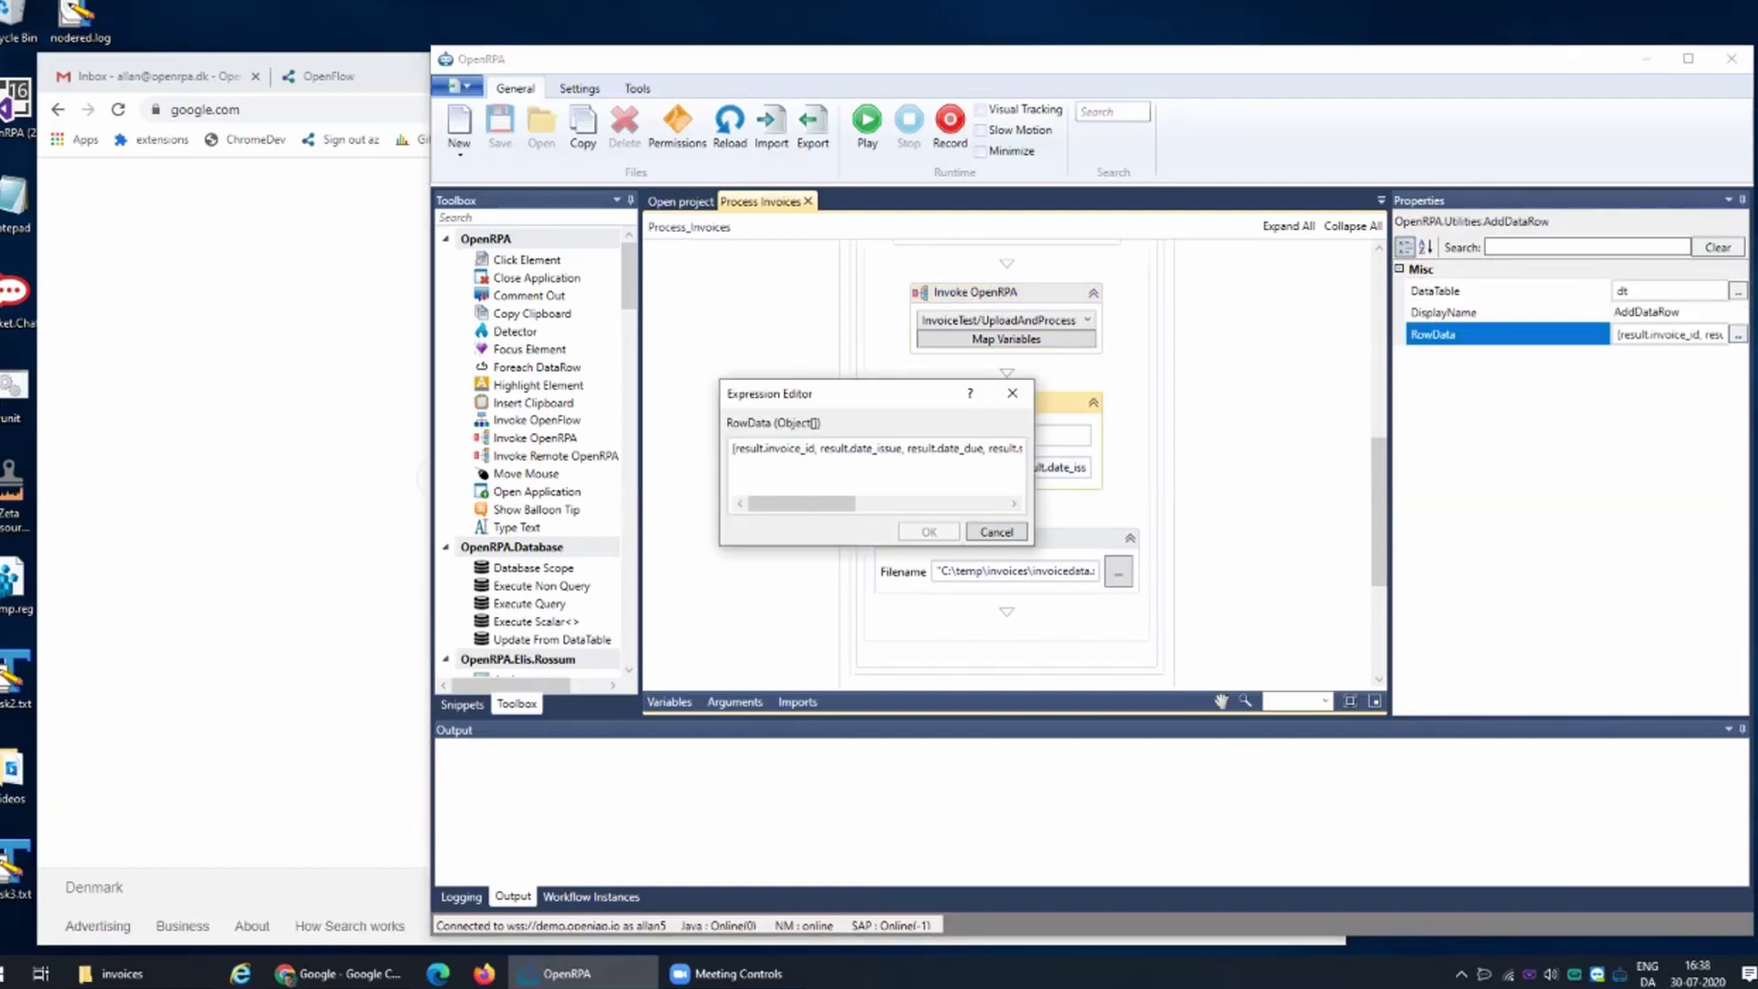
drag(1033, 545, 1476, 546)
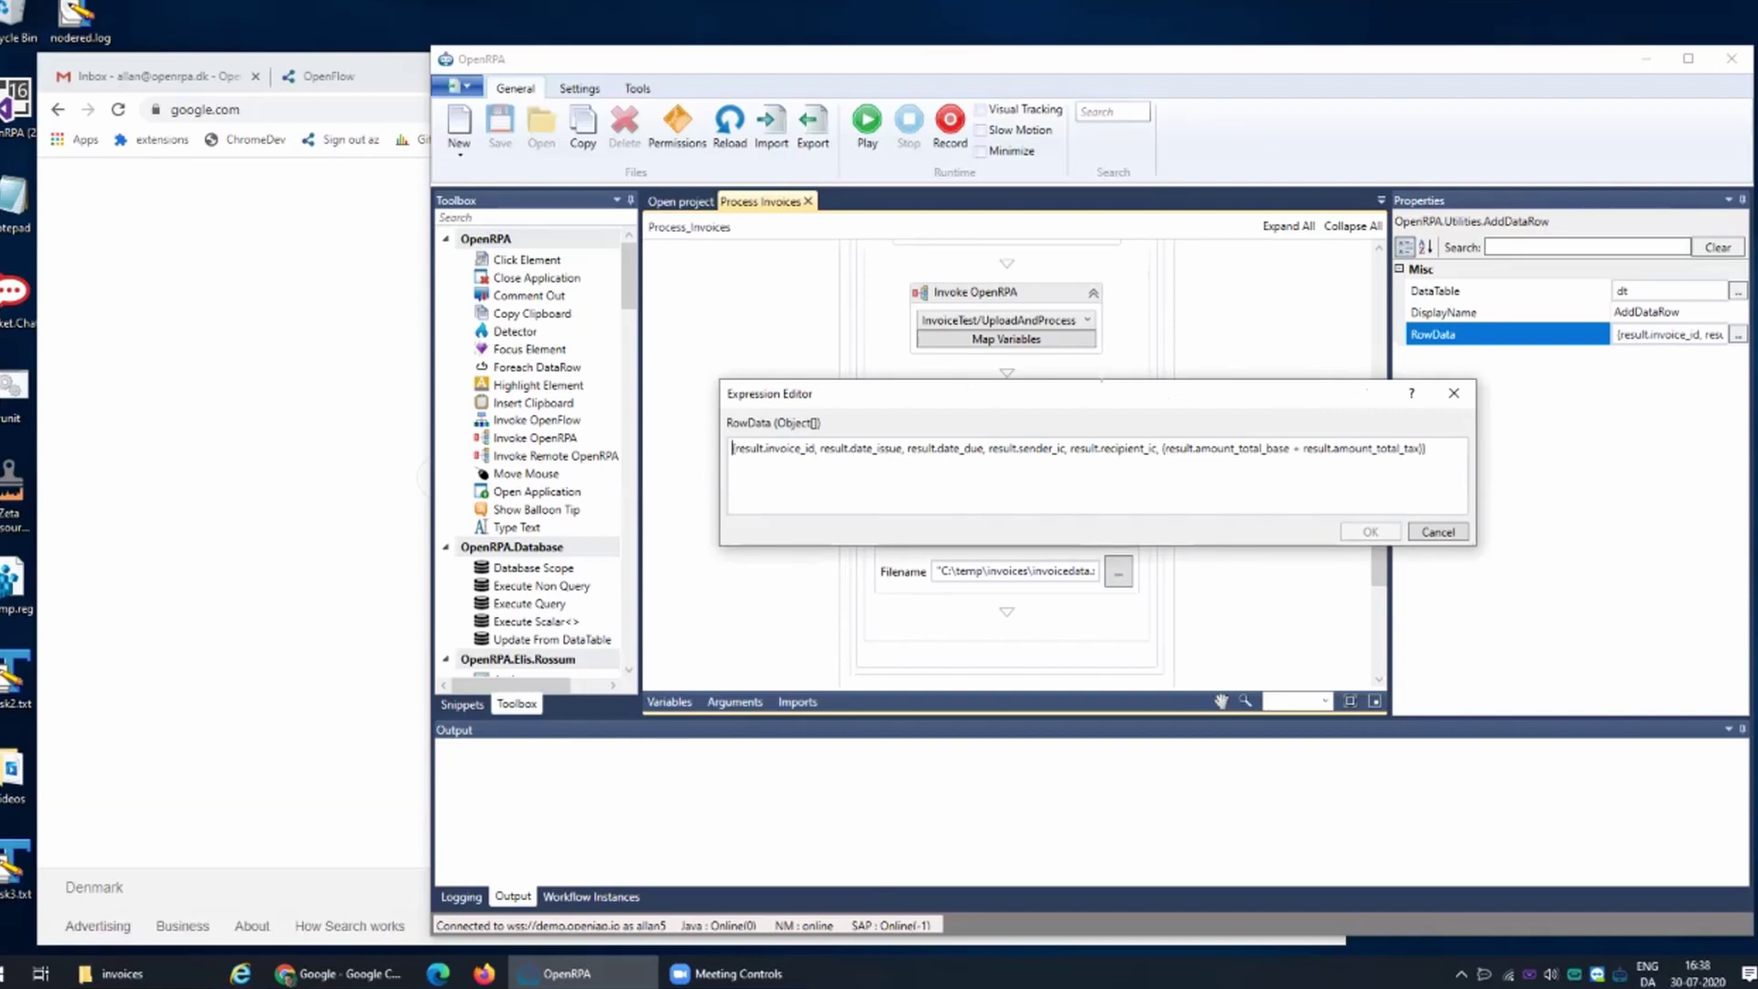
double_click(1239, 448)
double_click(1112, 447)
double_click(1035, 448)
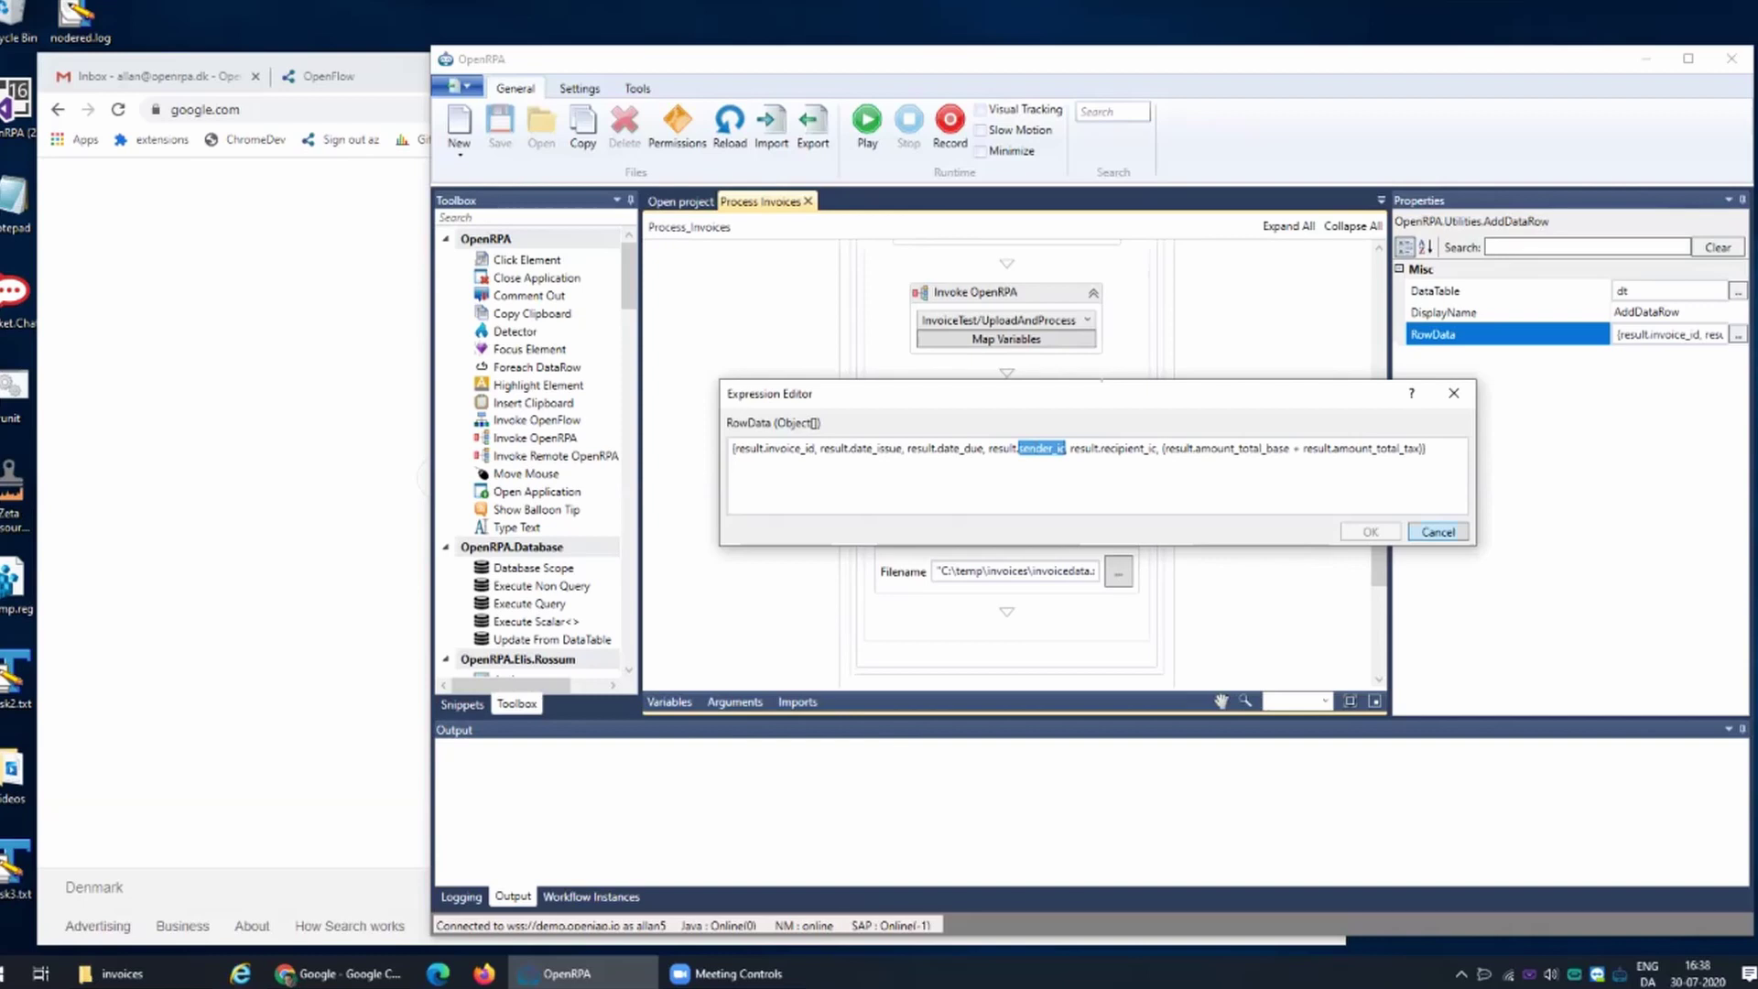
click(1437, 531)
- Examine the Write Range activity inside the ForEach loop and the one following the loop
click(1053, 541)
scroll(1118, 480, down, 2)
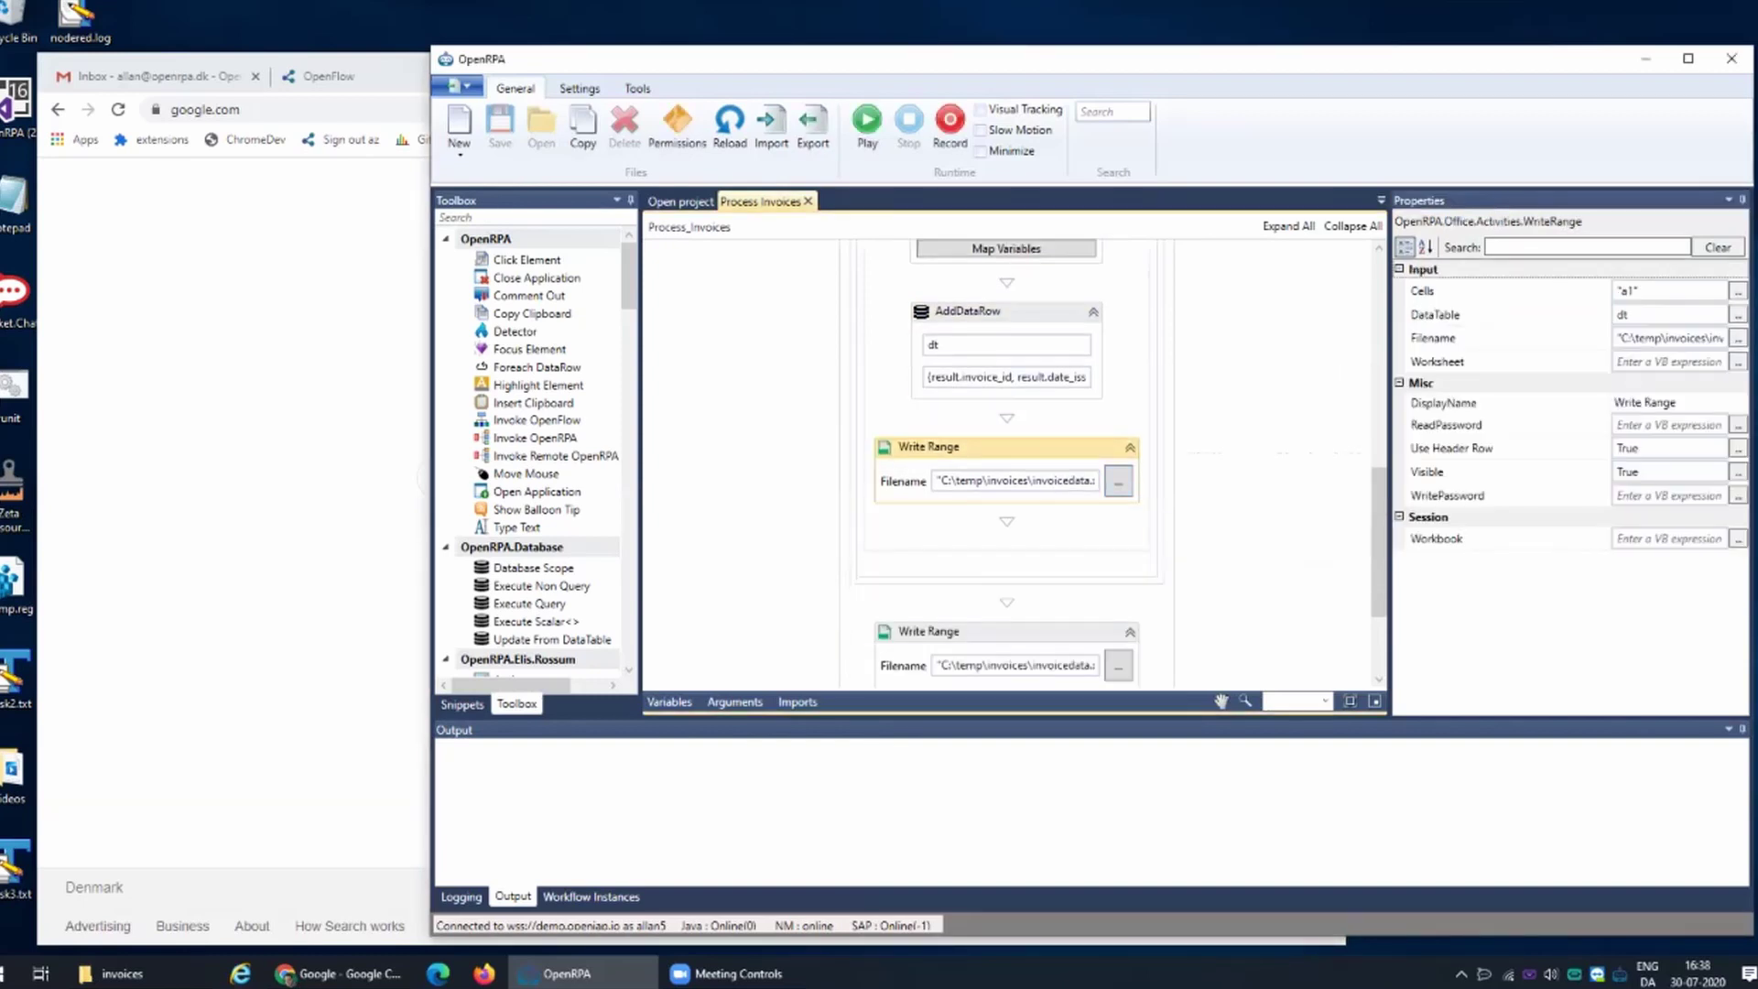
scroll(1007, 458, down, 2)
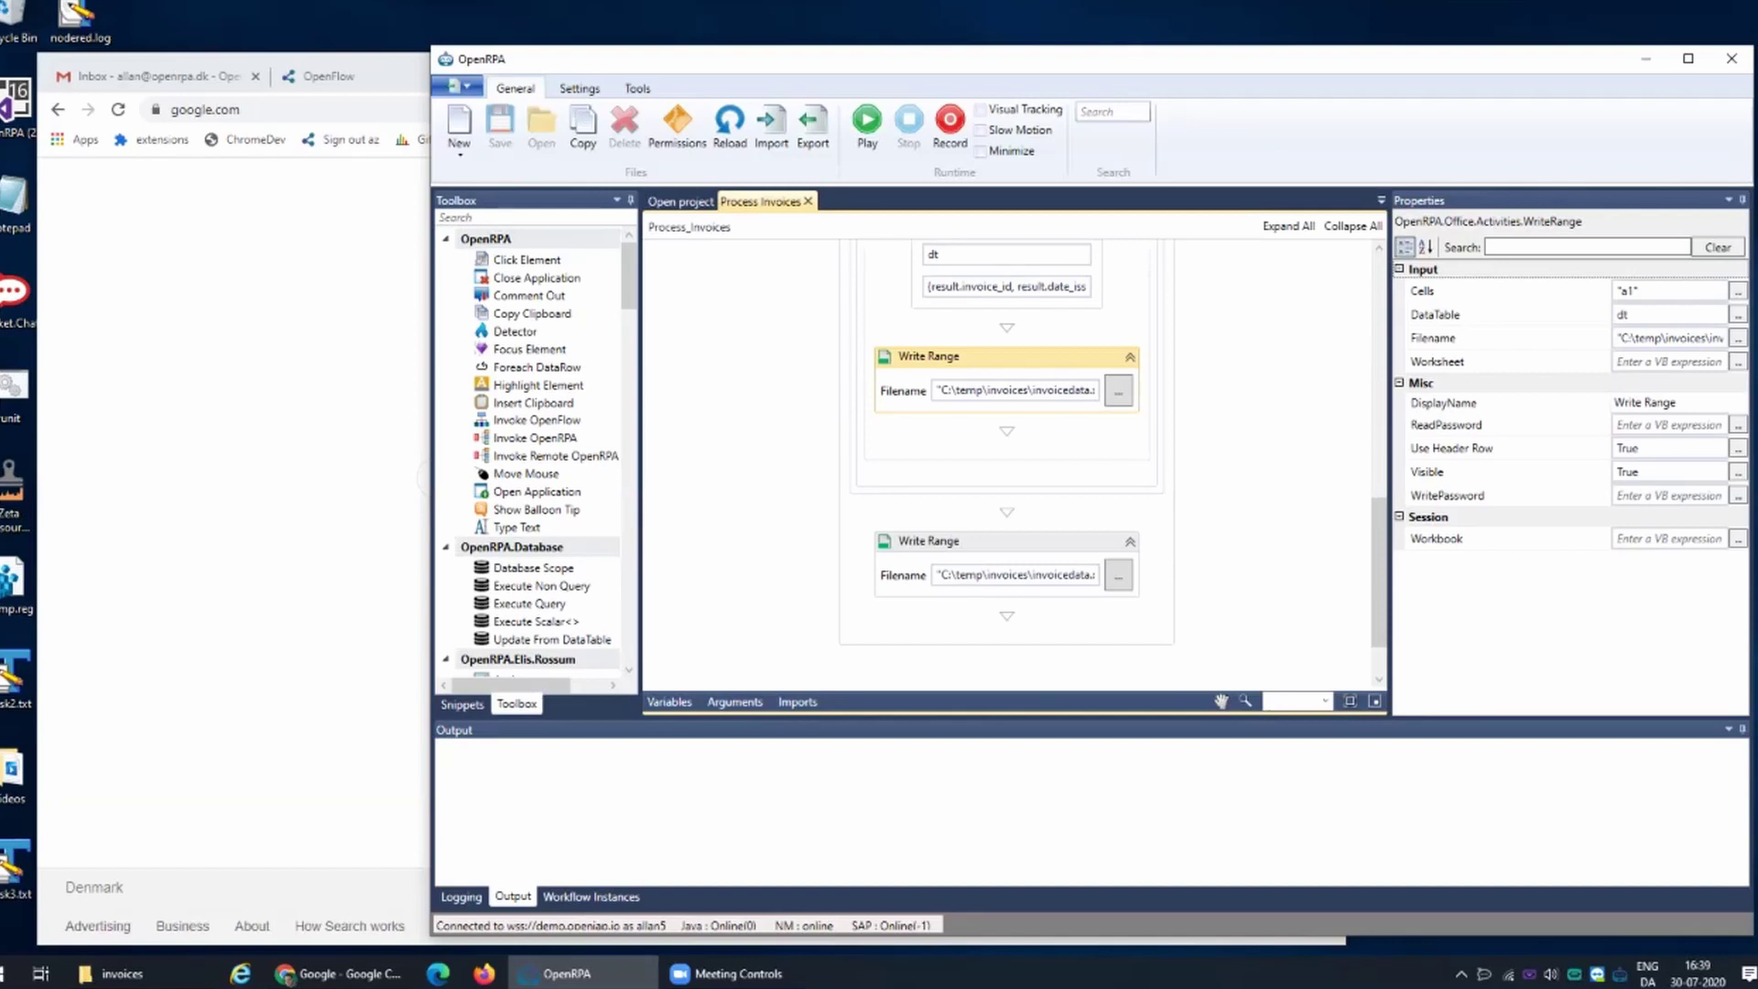
scroll(1007, 458, up, 5)
- Open the UploadAndProcess workflow from the InvoiceTest project and examine its activities down to Upload File
click(679, 201)
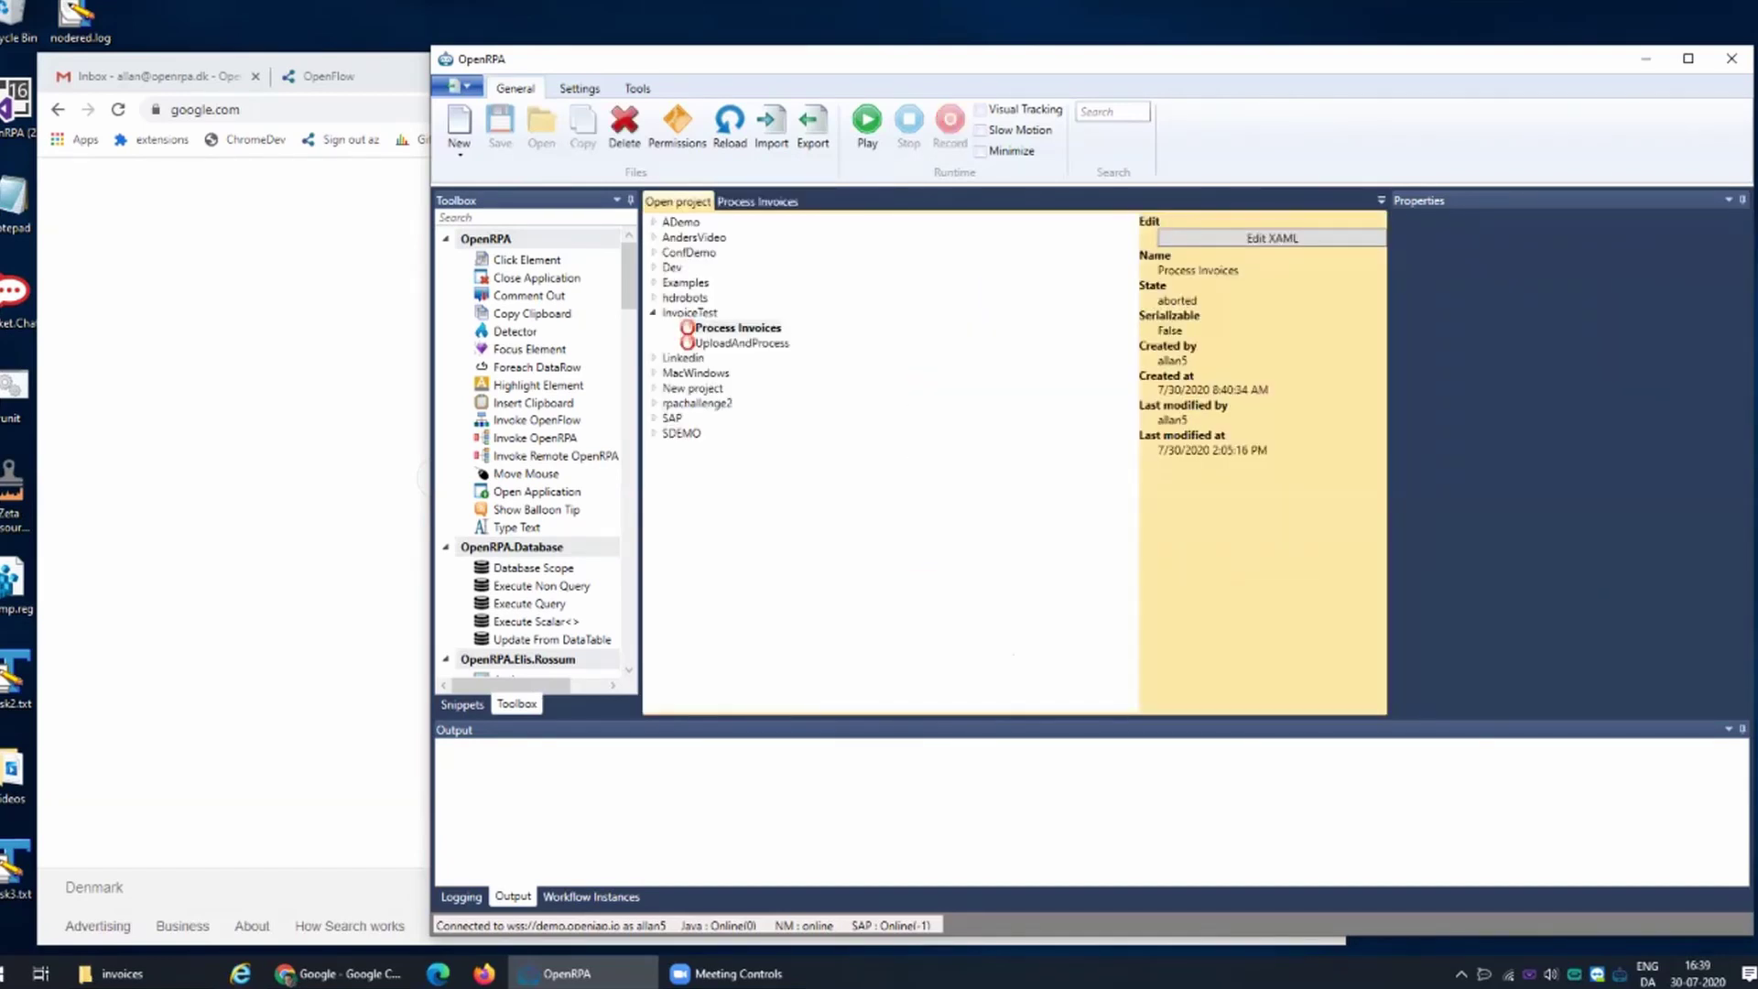
double_click(740, 342)
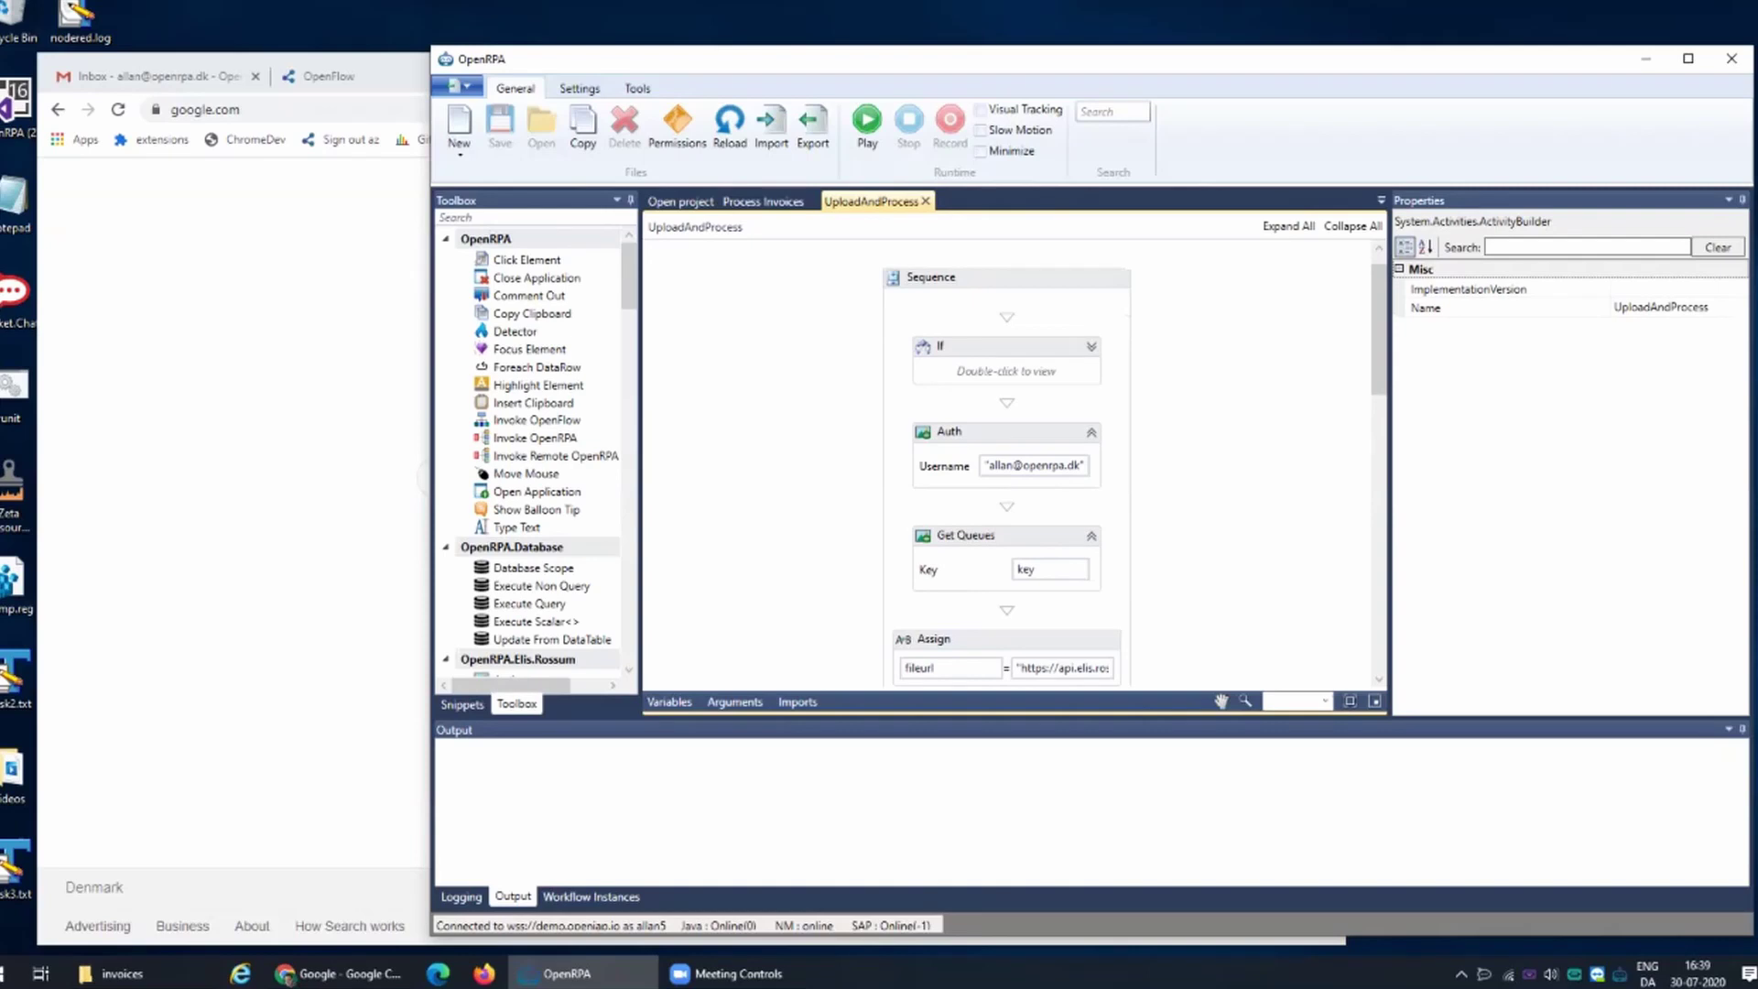
scroll(1007, 458, down, 3)
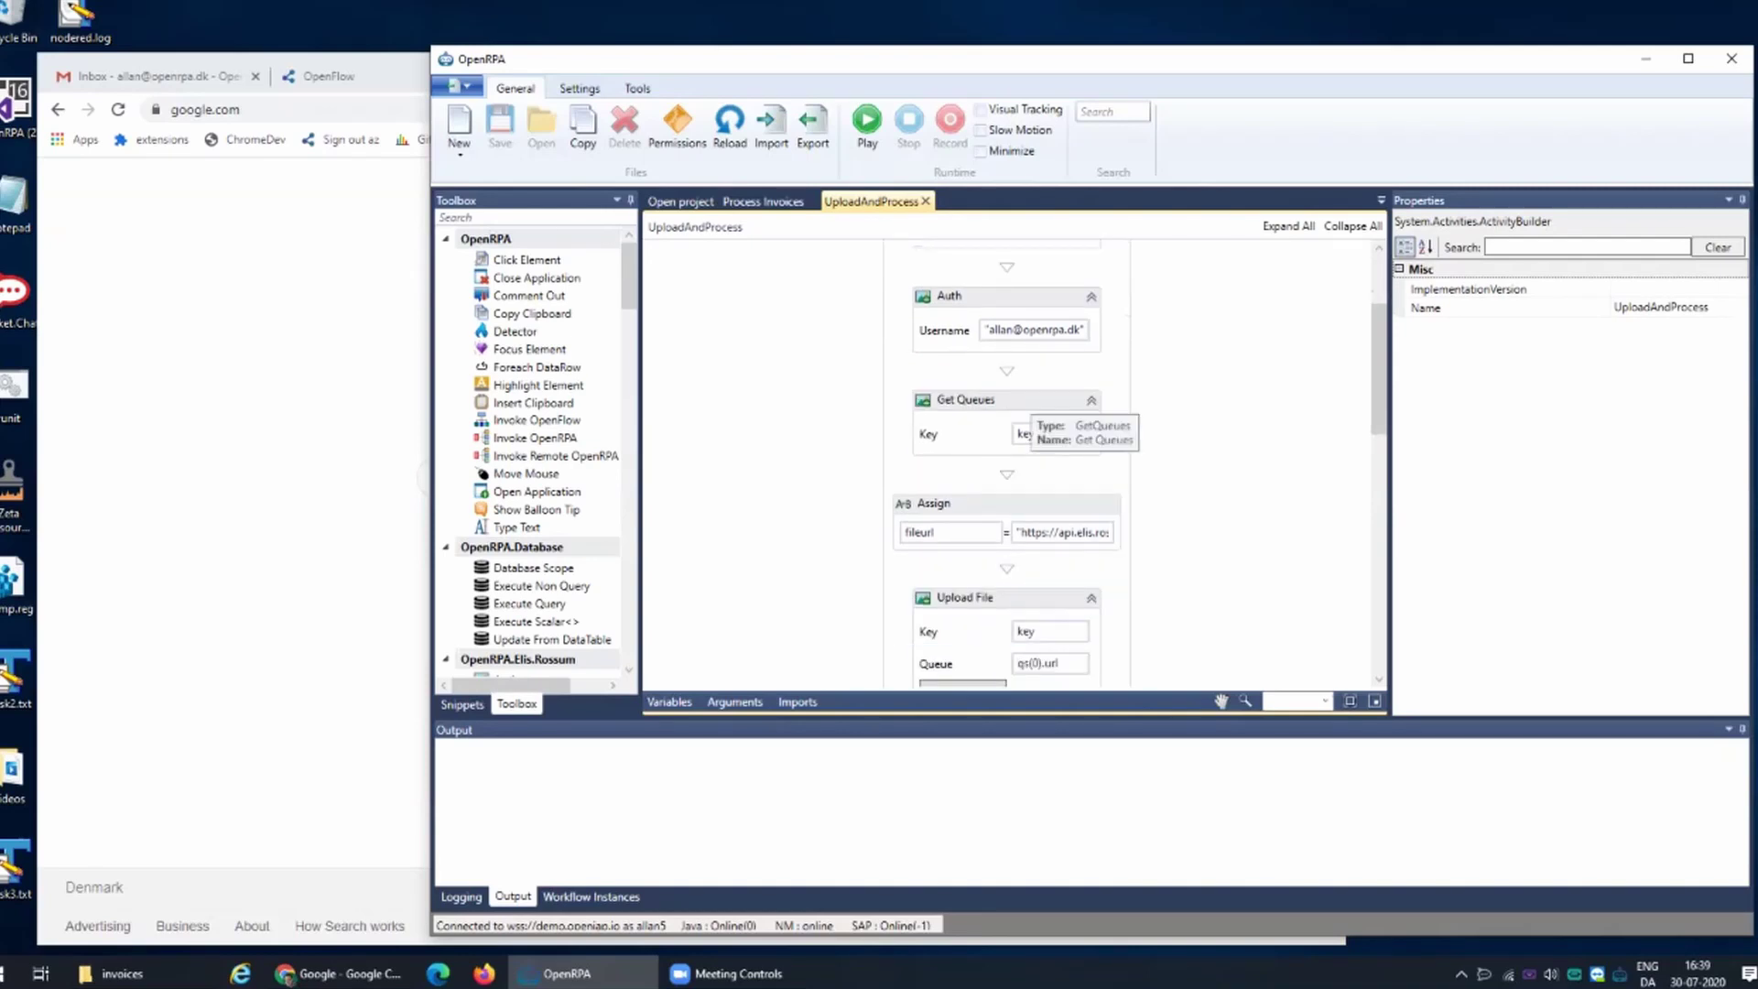
scroll(1007, 458, down, 3)
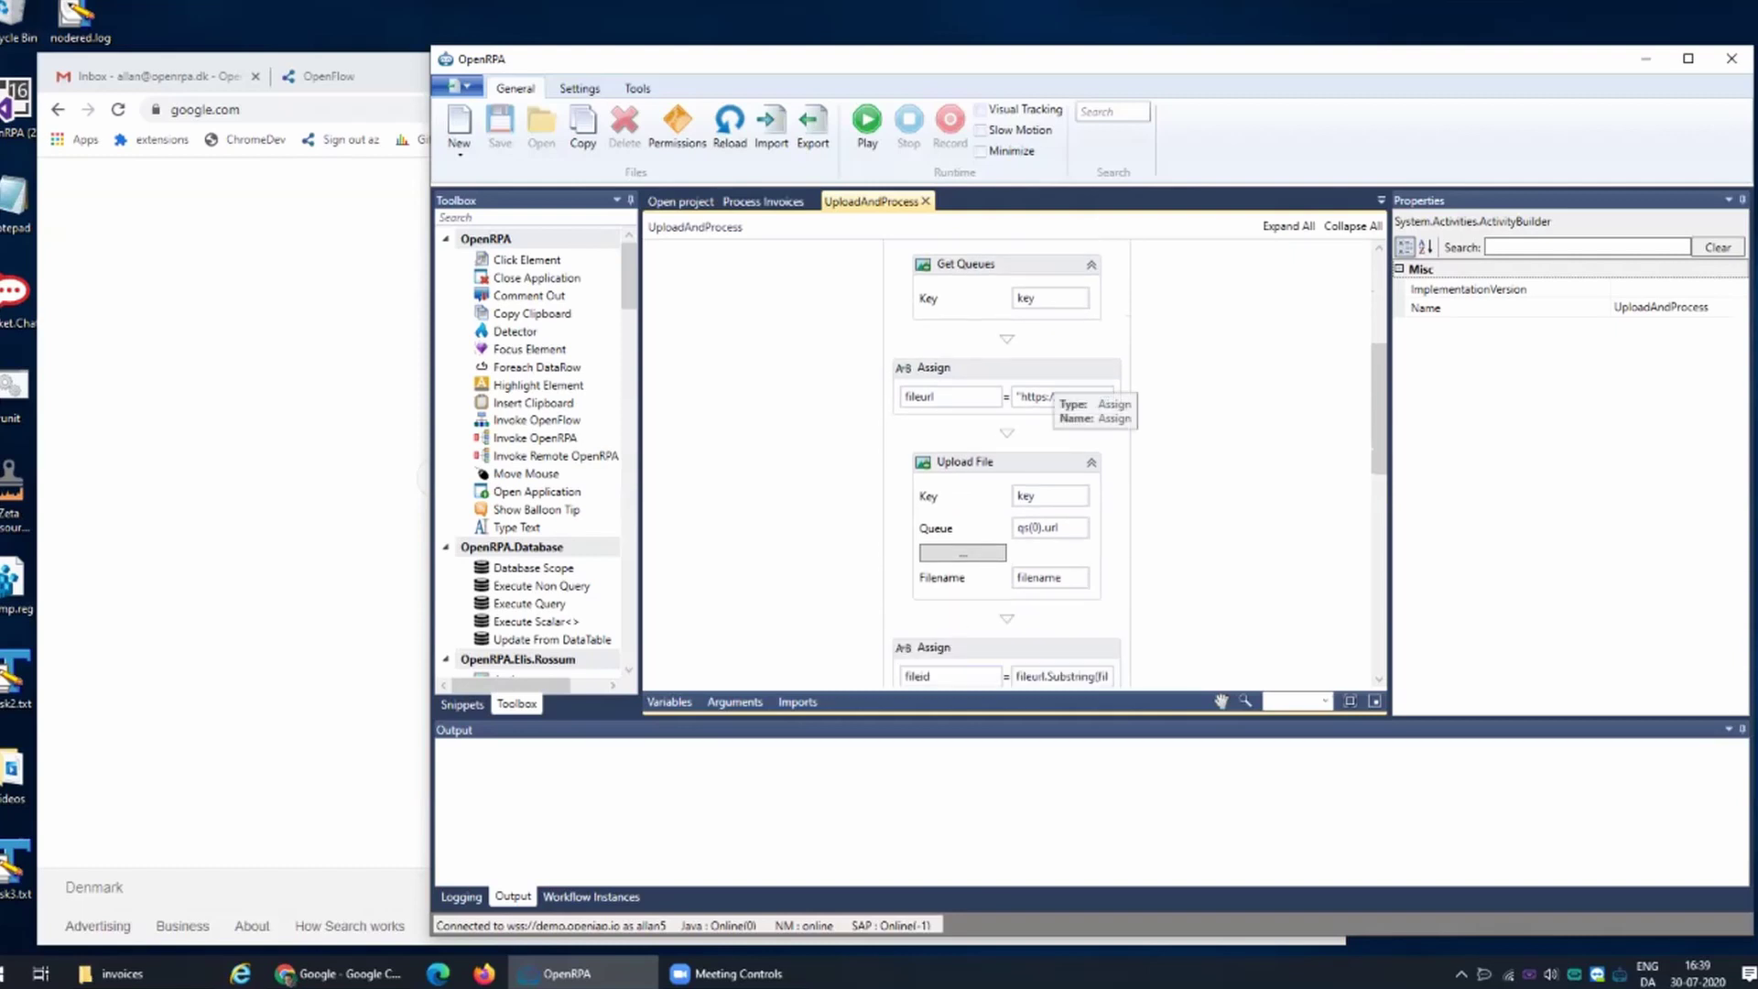
scroll(1052, 374, down, 2)
click(1053, 372)
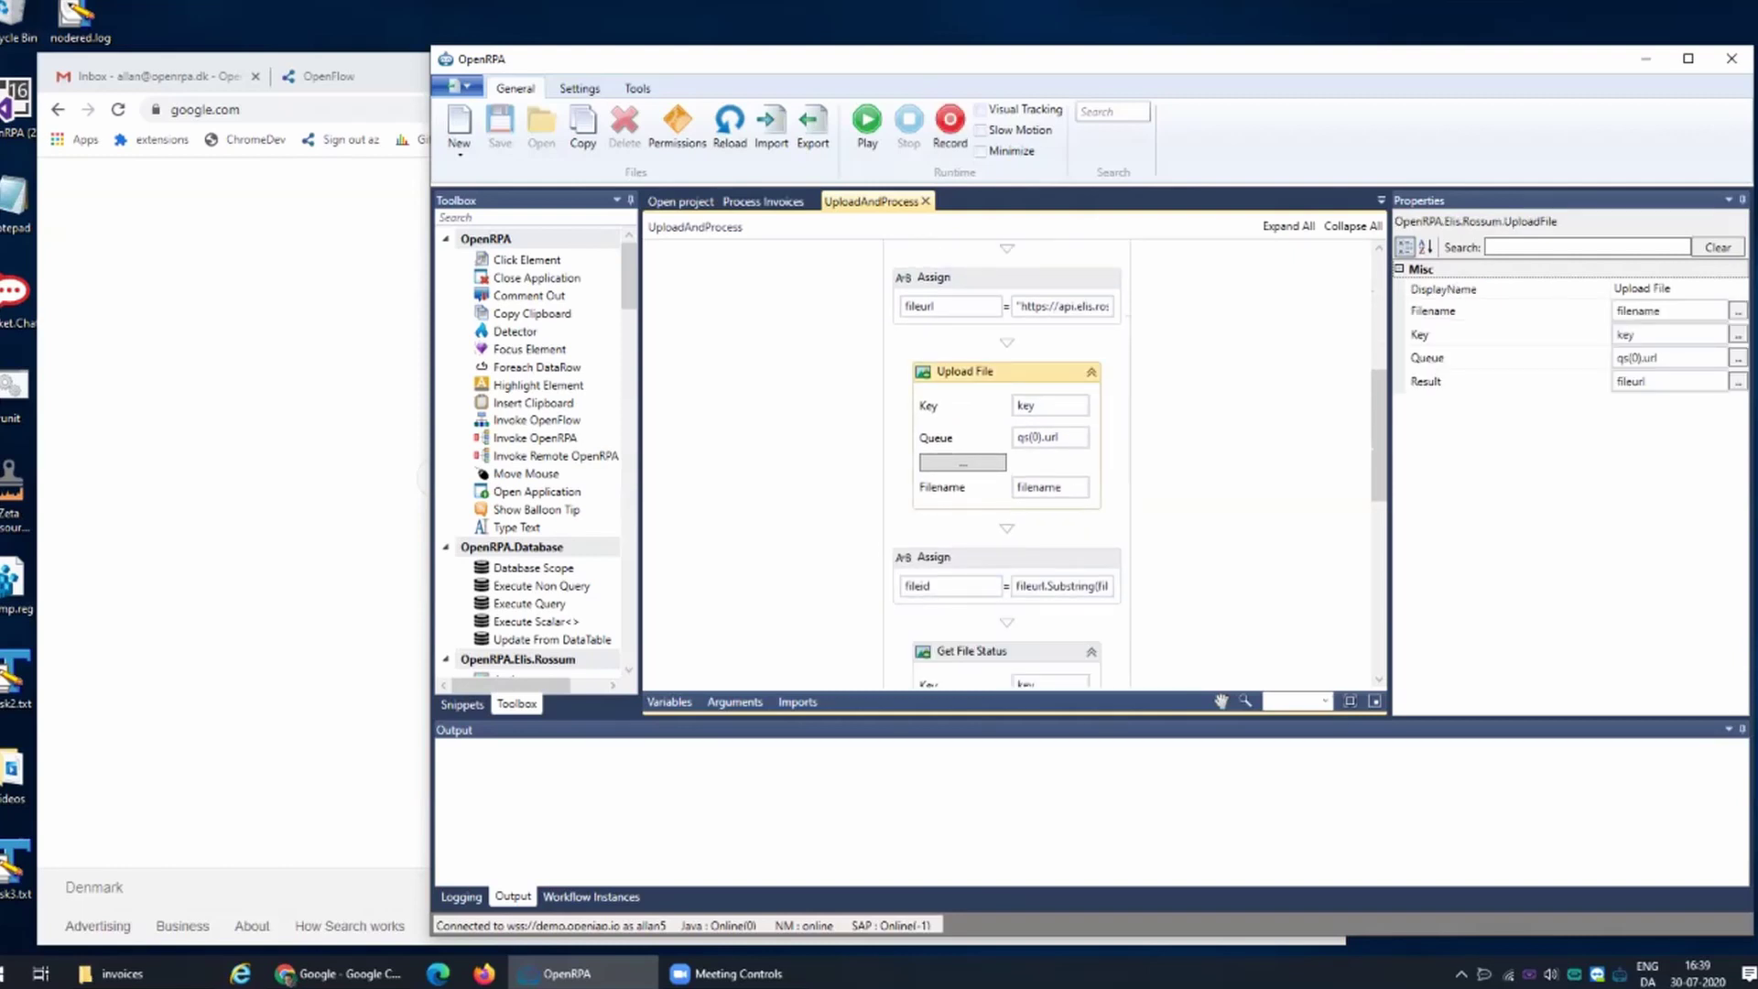
key(alt+Tab)
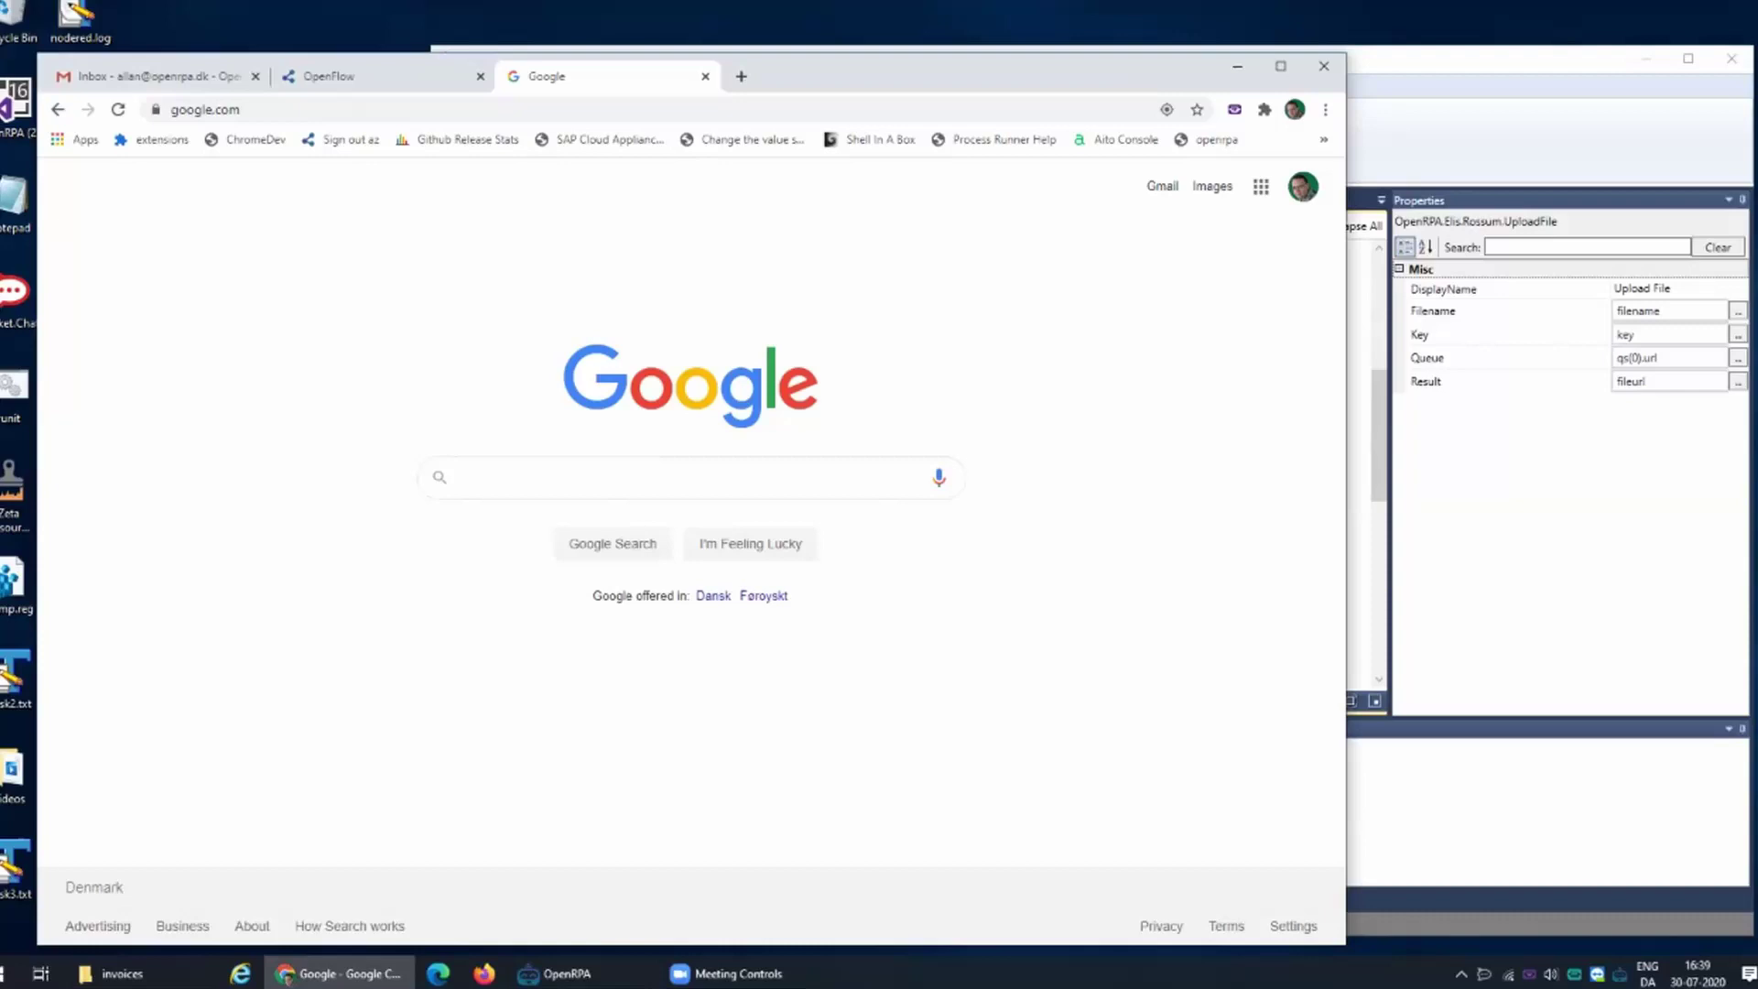
click(205, 109)
text(ap)
key(BackSpace)
key(BackSpace)
key(BackSpace)
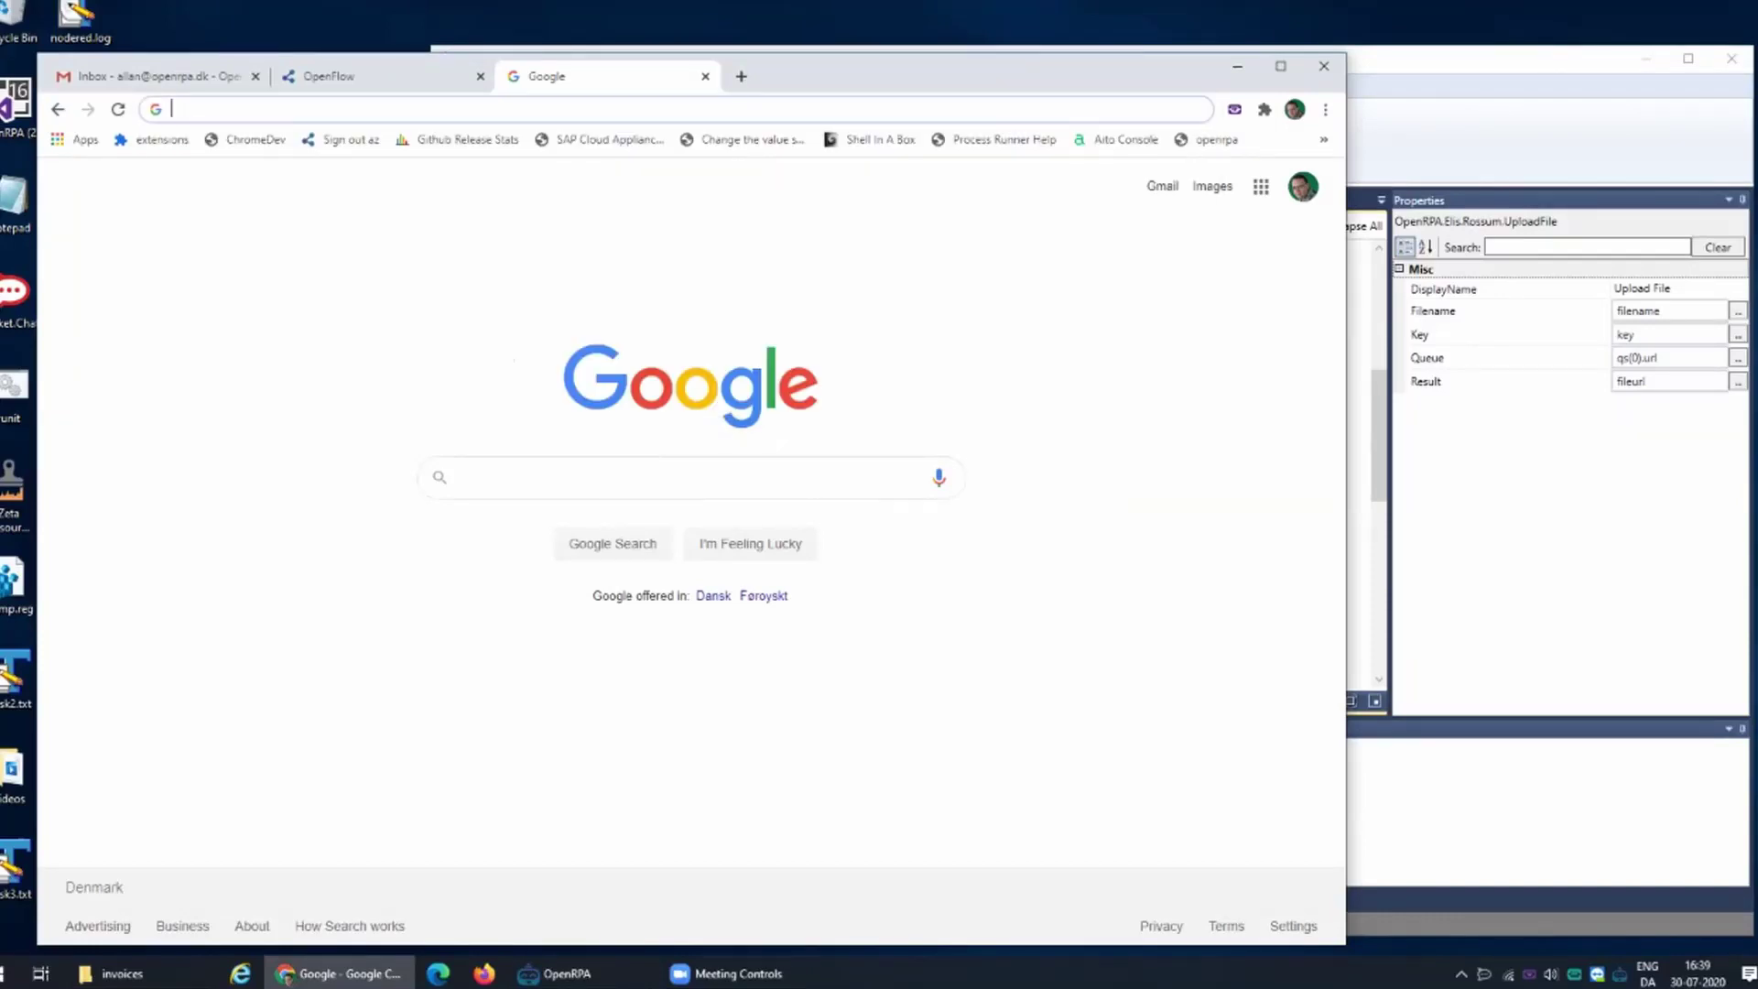
text(app)
key(BackSpace)
key(BackSpace)
key(BackSpace)
key(BackSpace)
text(rpo)
key(BackSpace)
key(BackSpace)
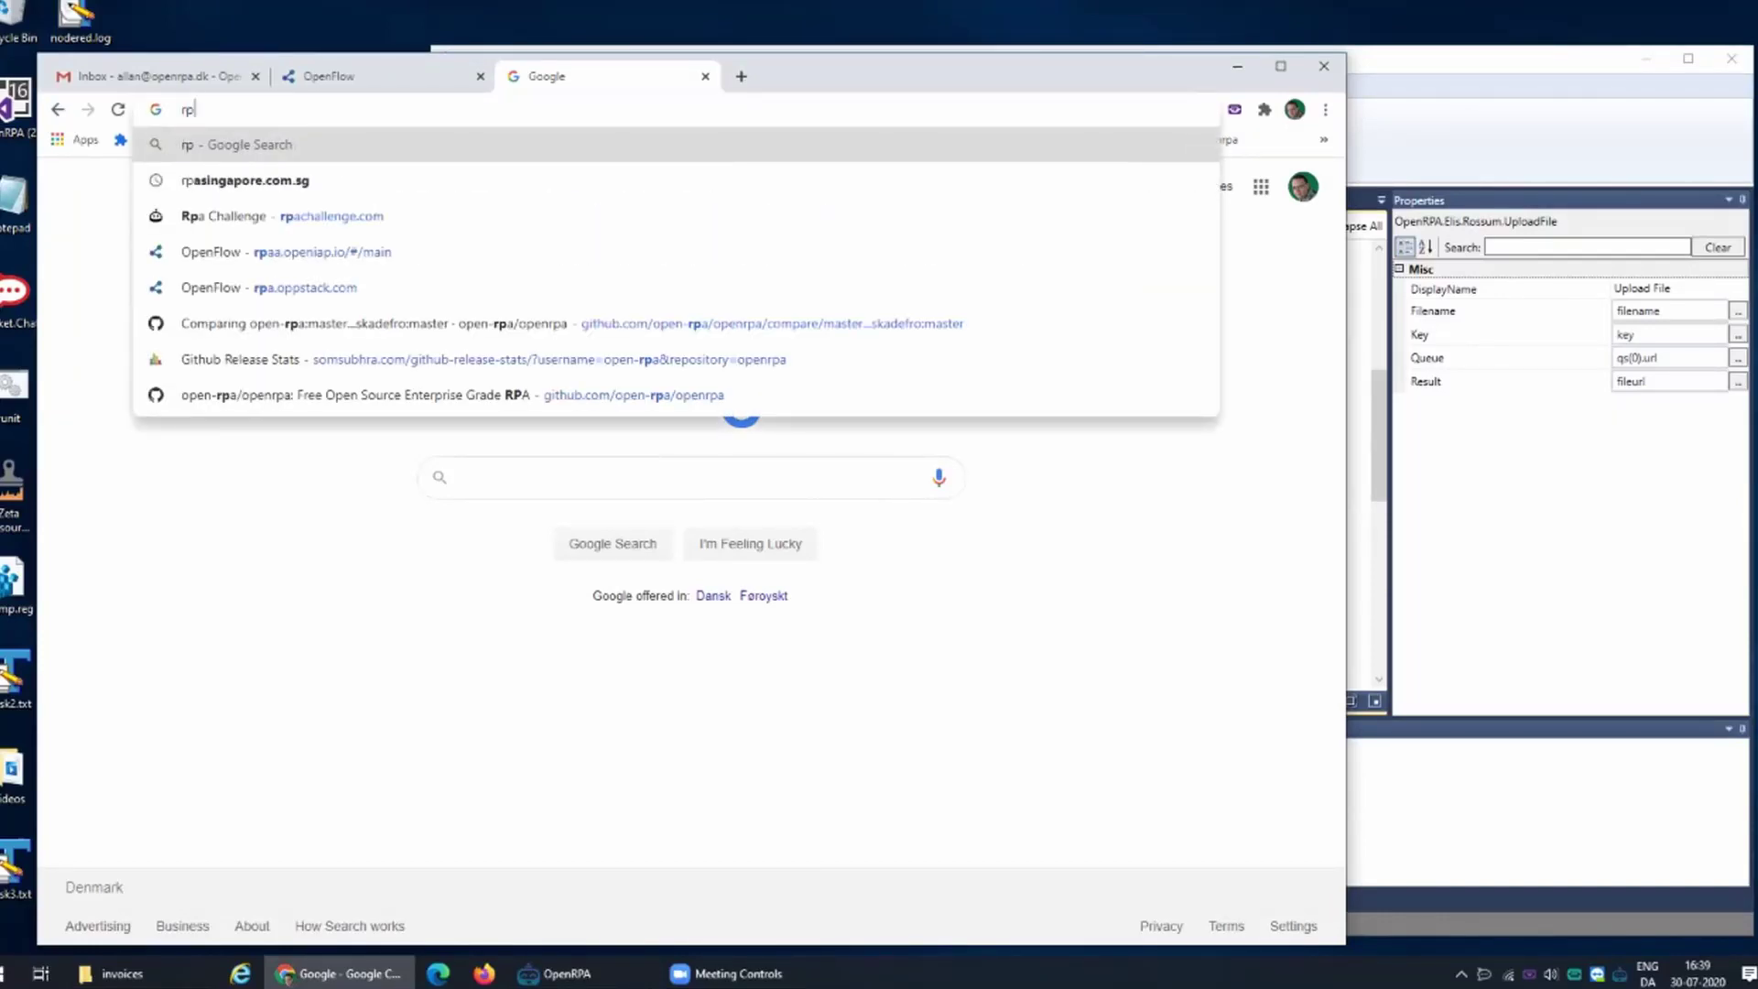
text(oc)
key(BackSpace)
key(BackSpace)
text(ss)
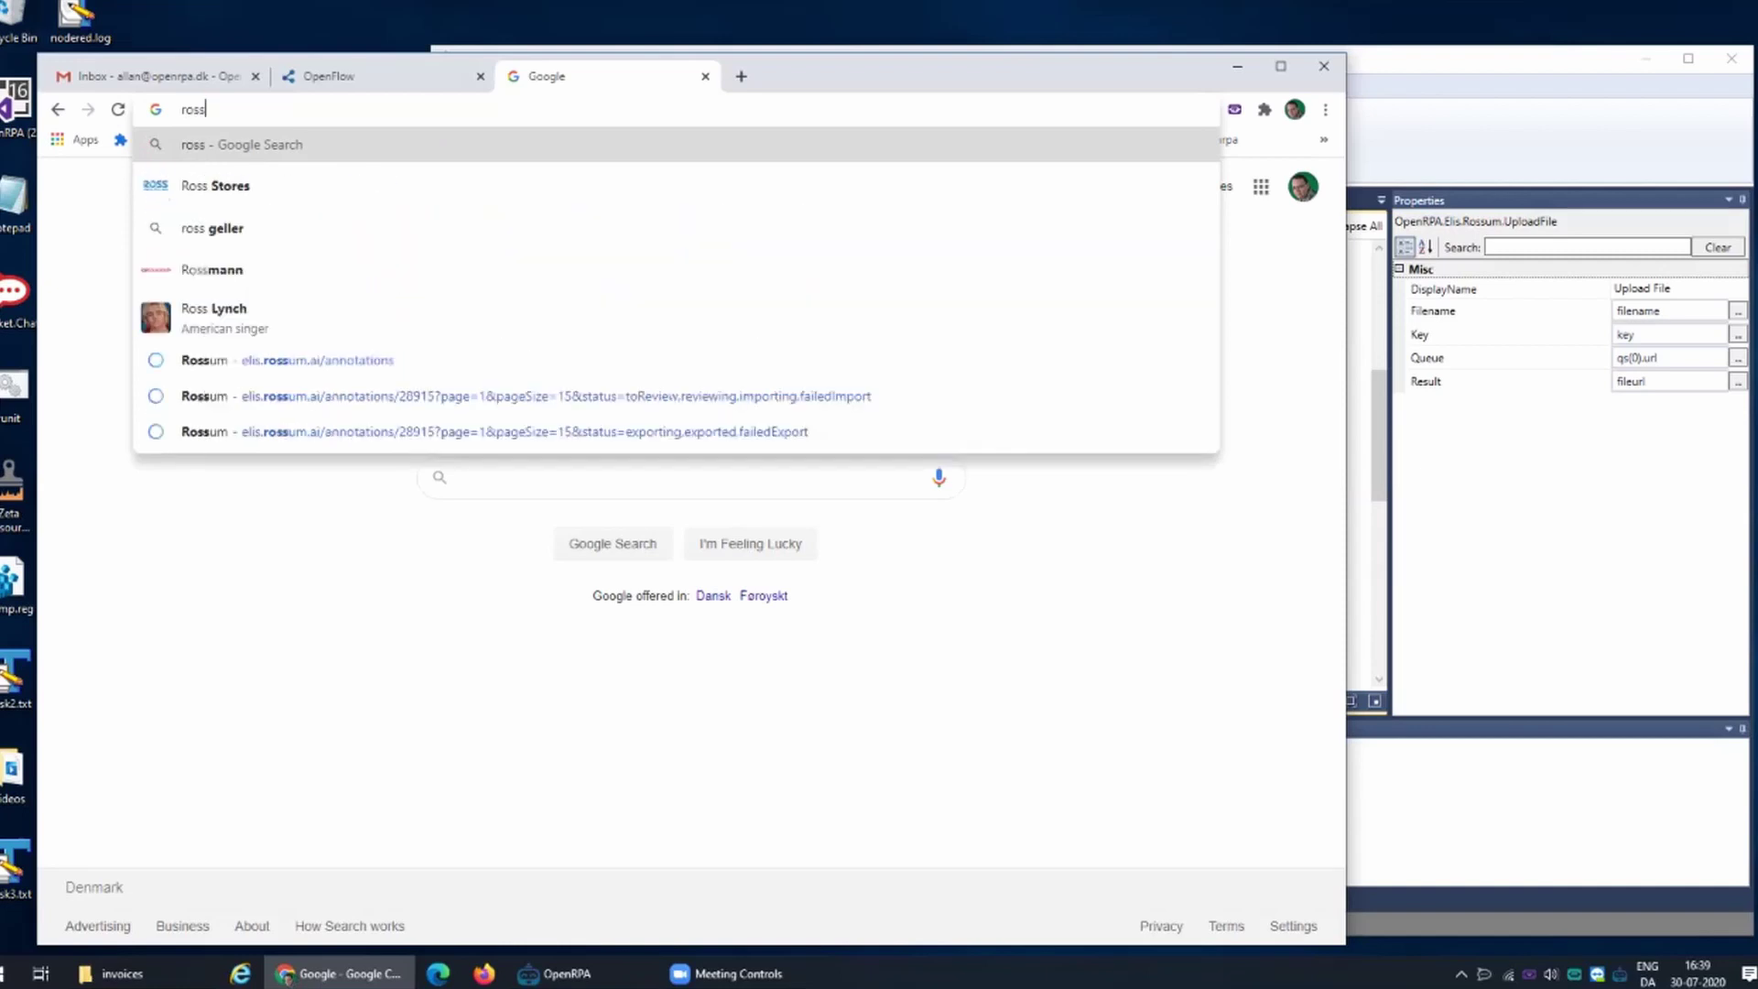
key(Down)
key(Down)
key(Down)
key(Down)
key(Down)
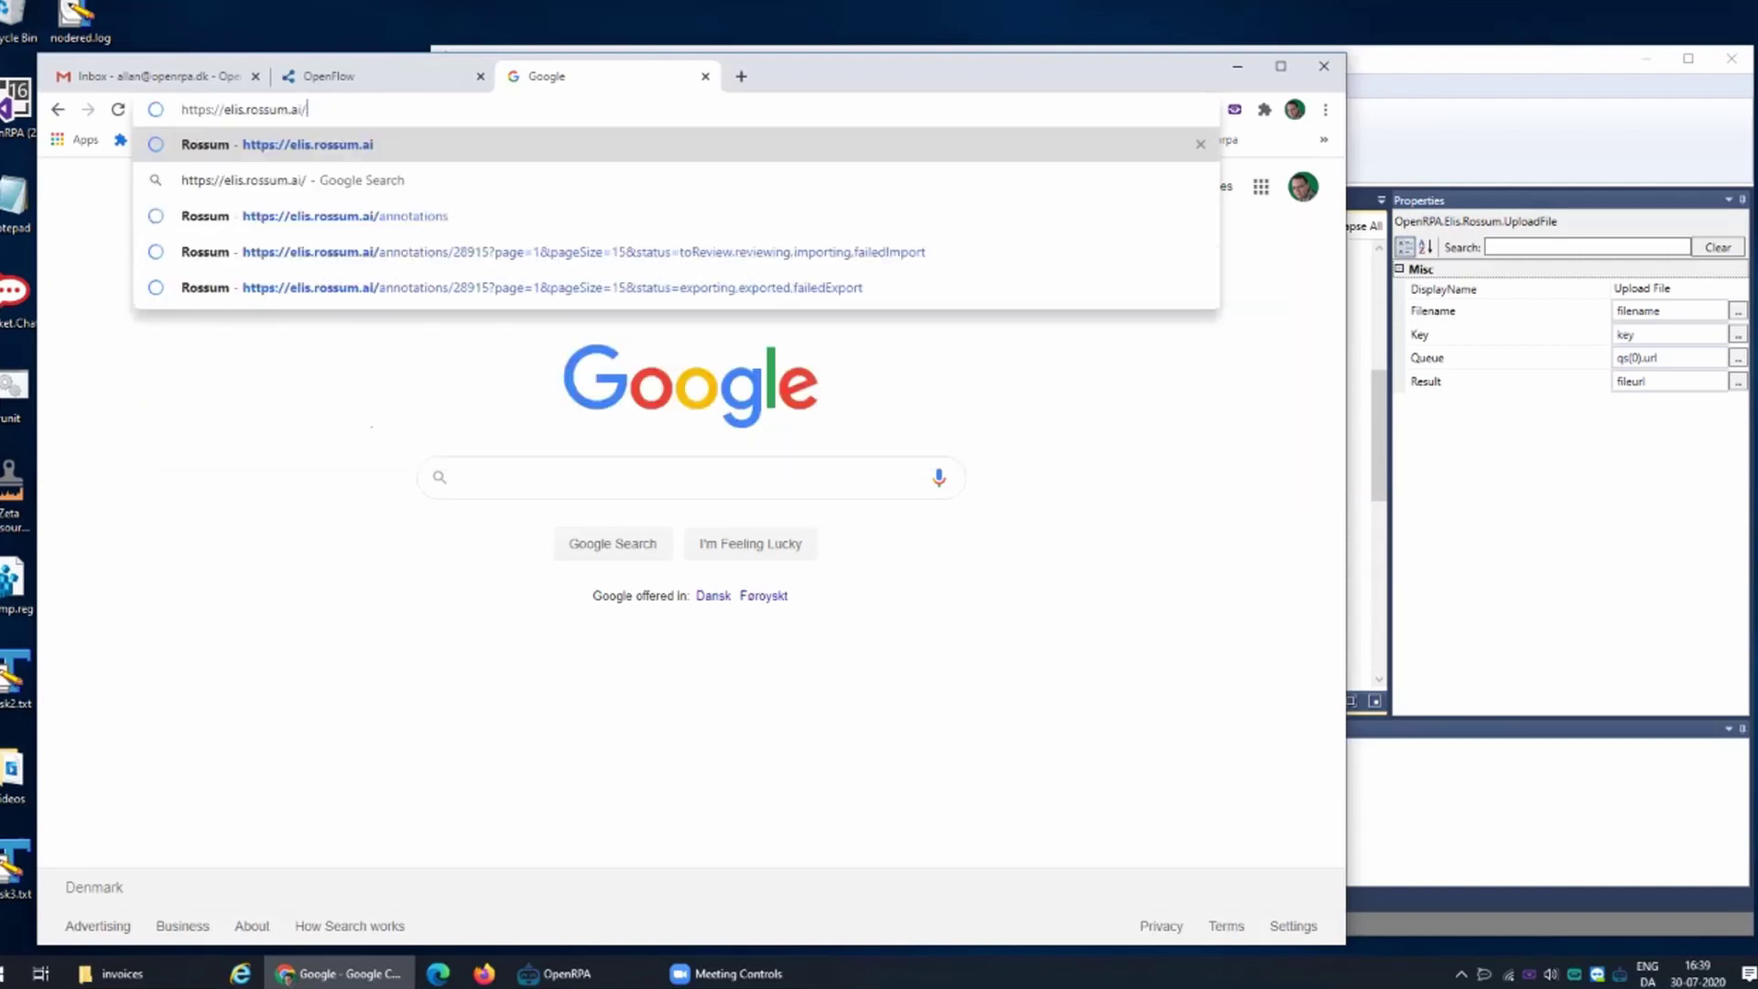
key(Return)
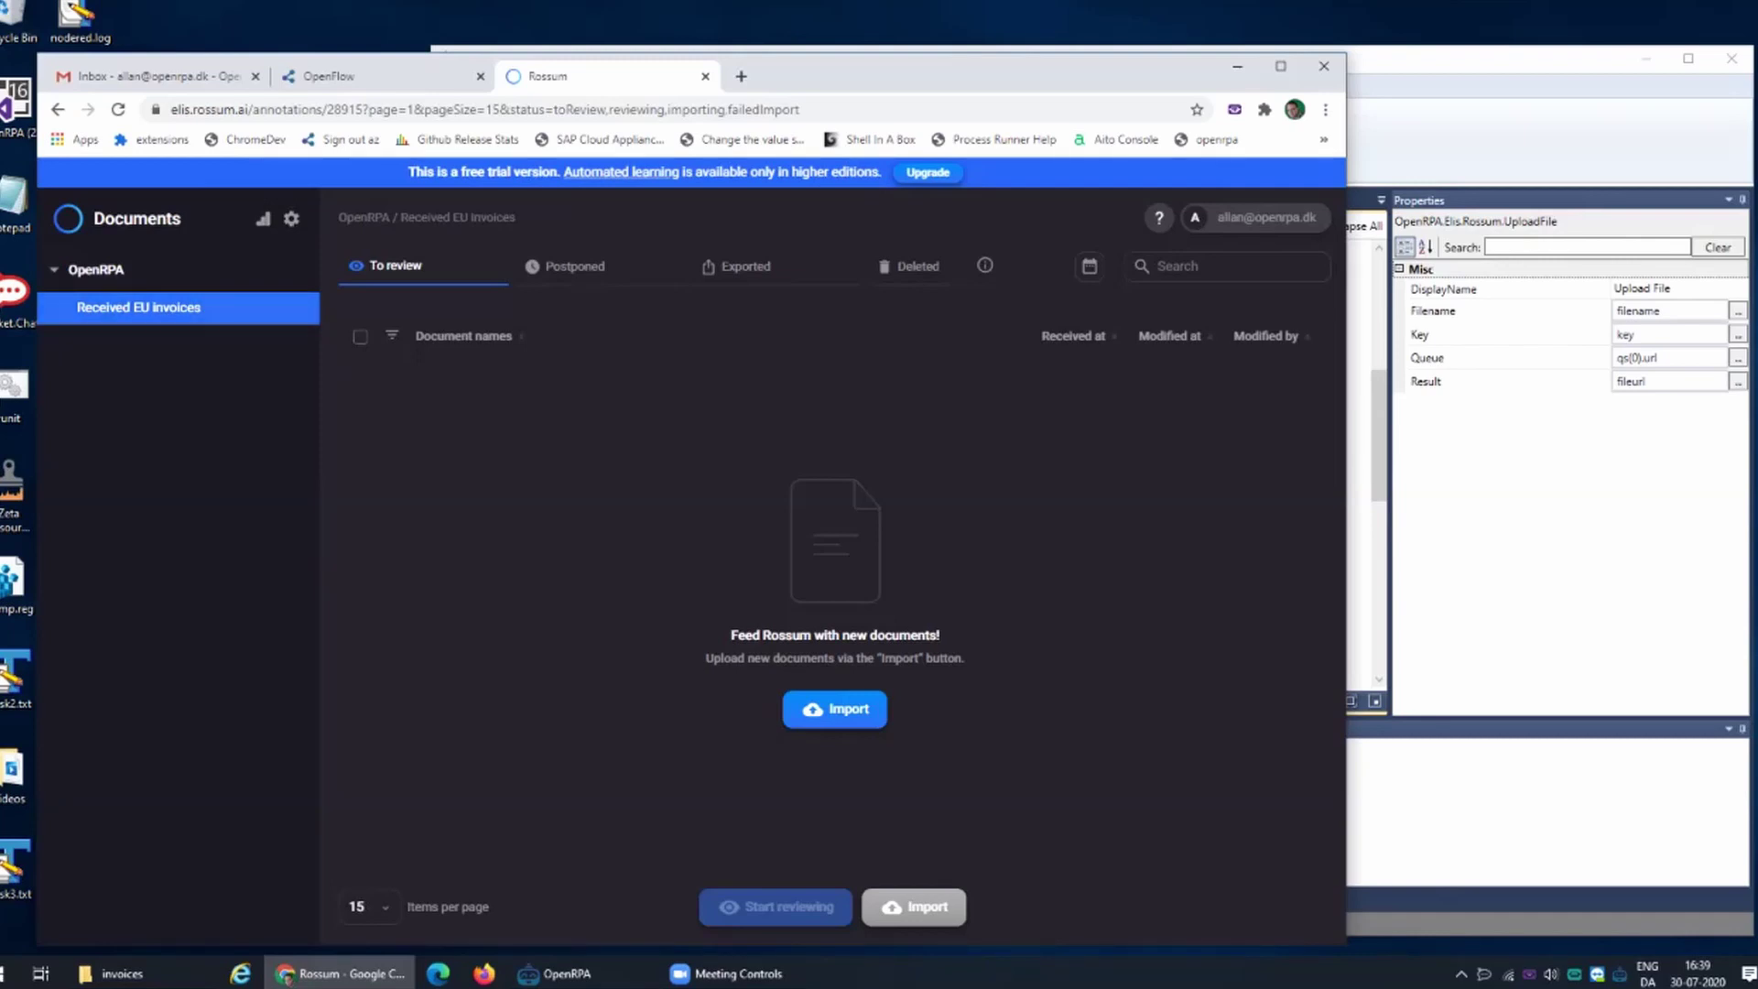
- Open the Rossum settings and view the Extensions and Queues pages
drag(400, 217, 515, 217)
click(291, 218)
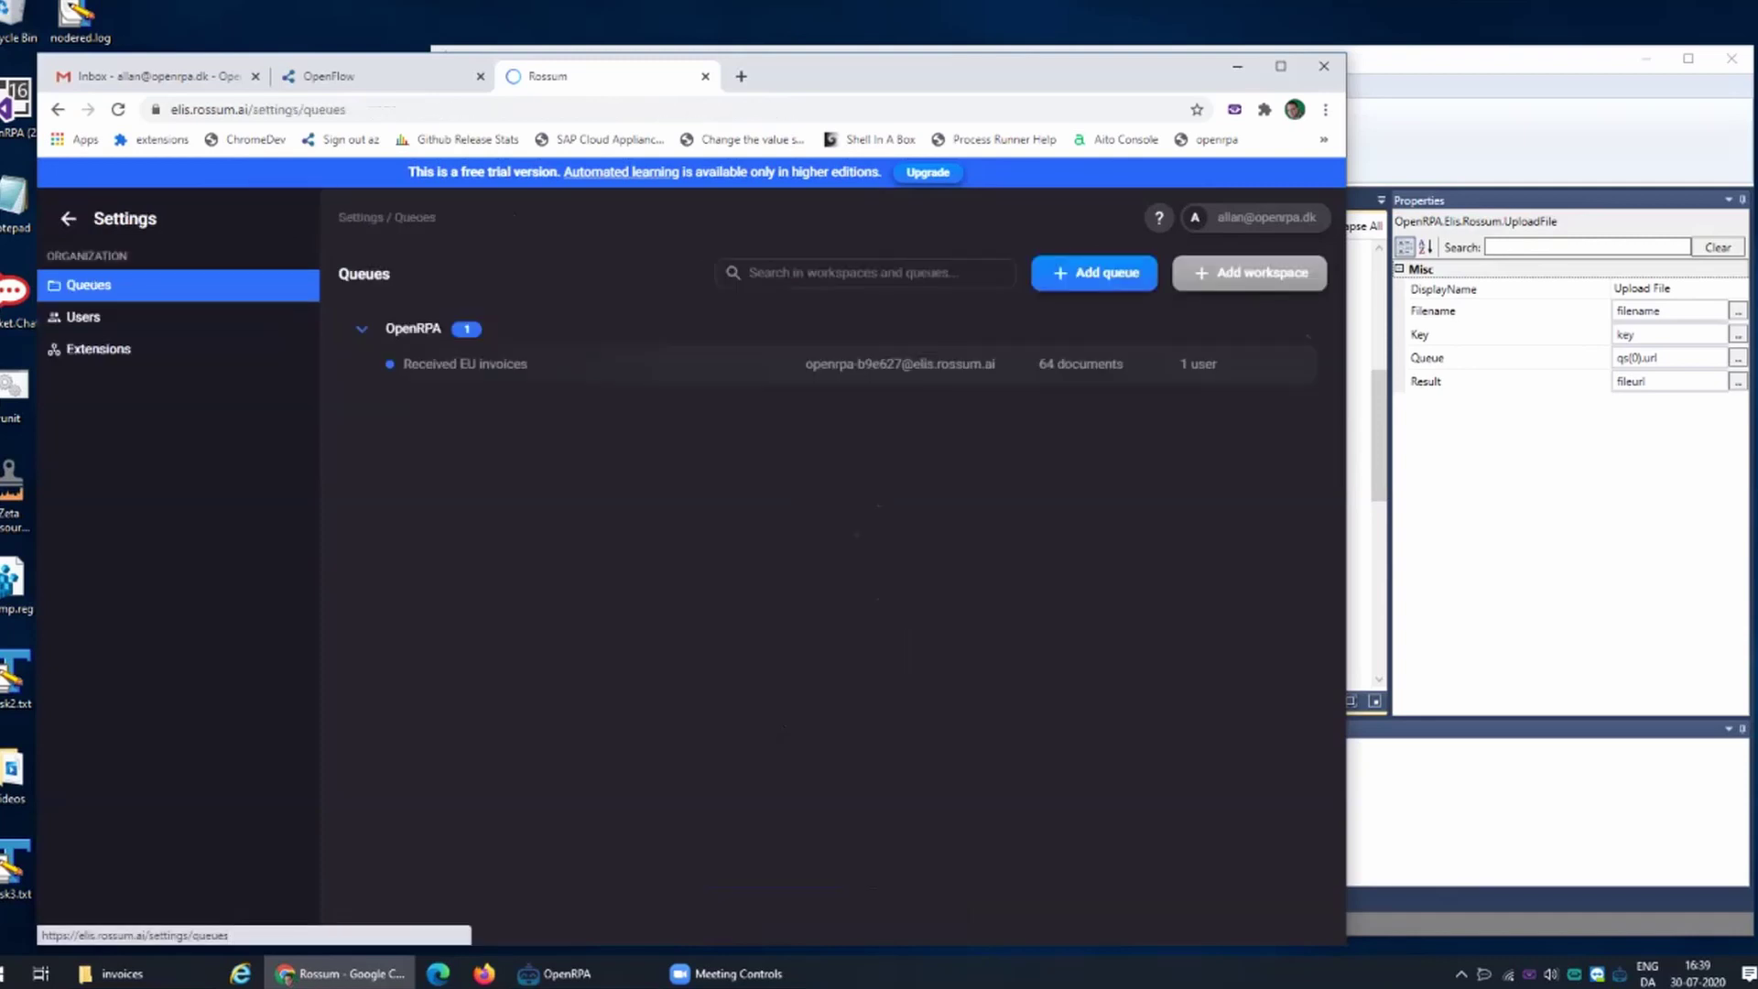
click(98, 349)
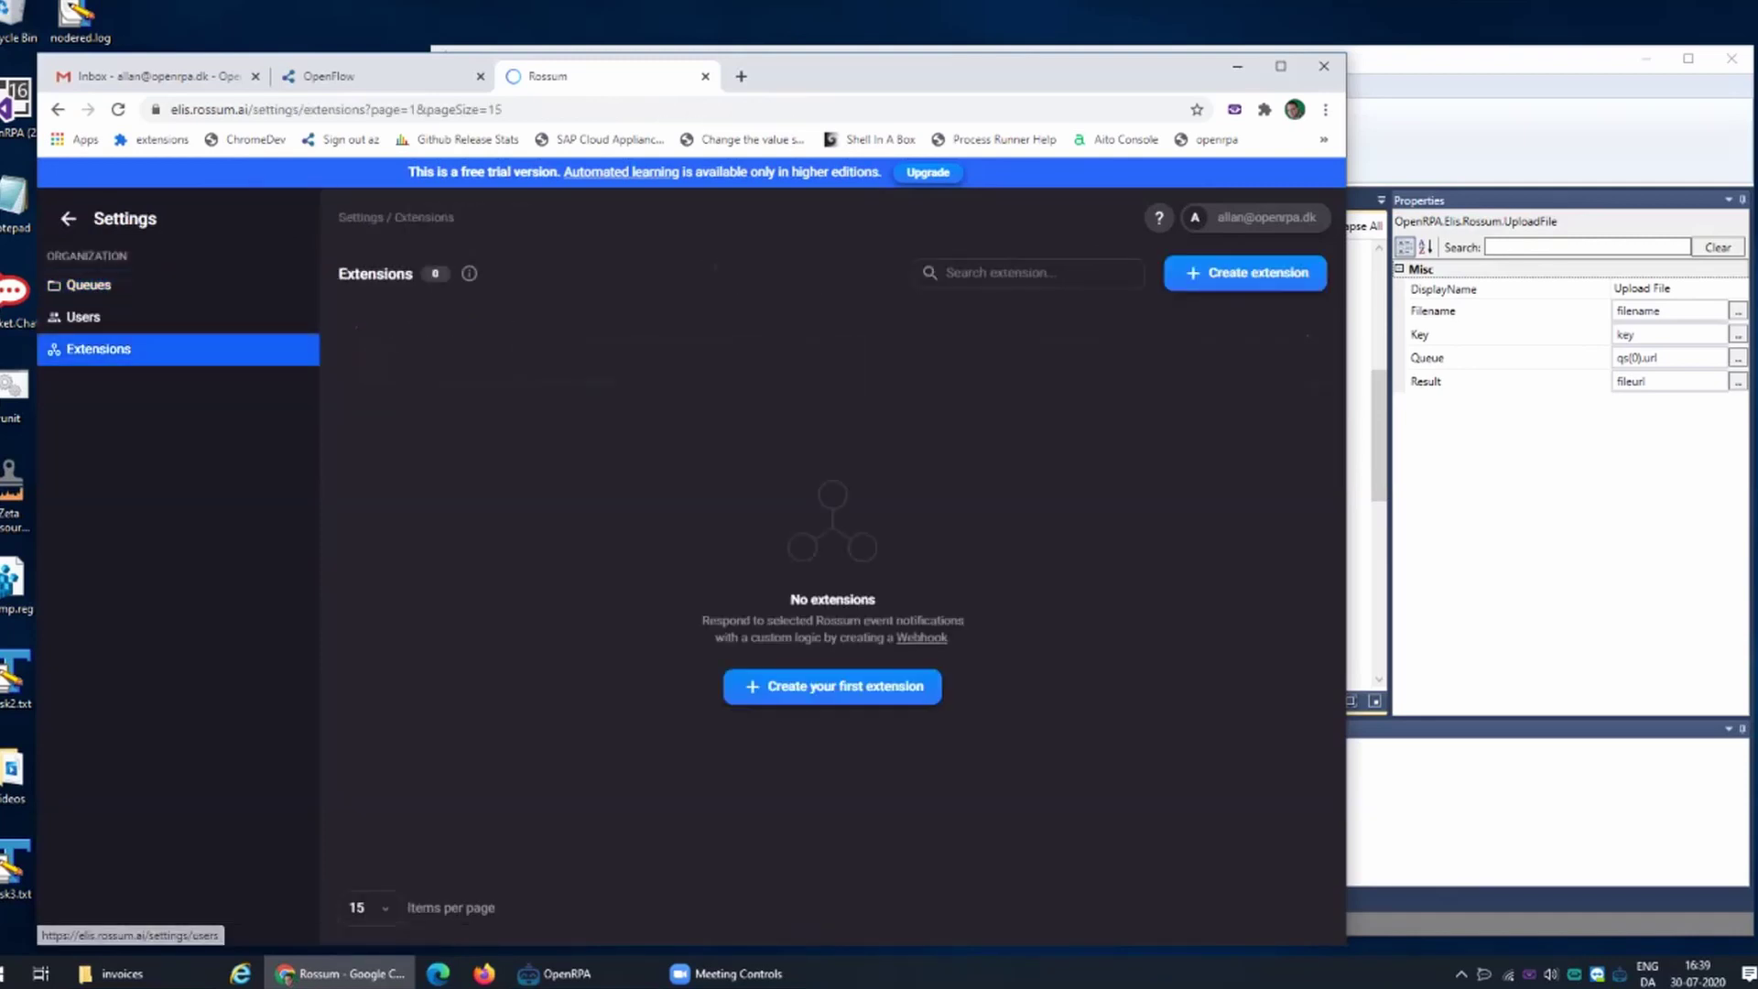
click(88, 285)
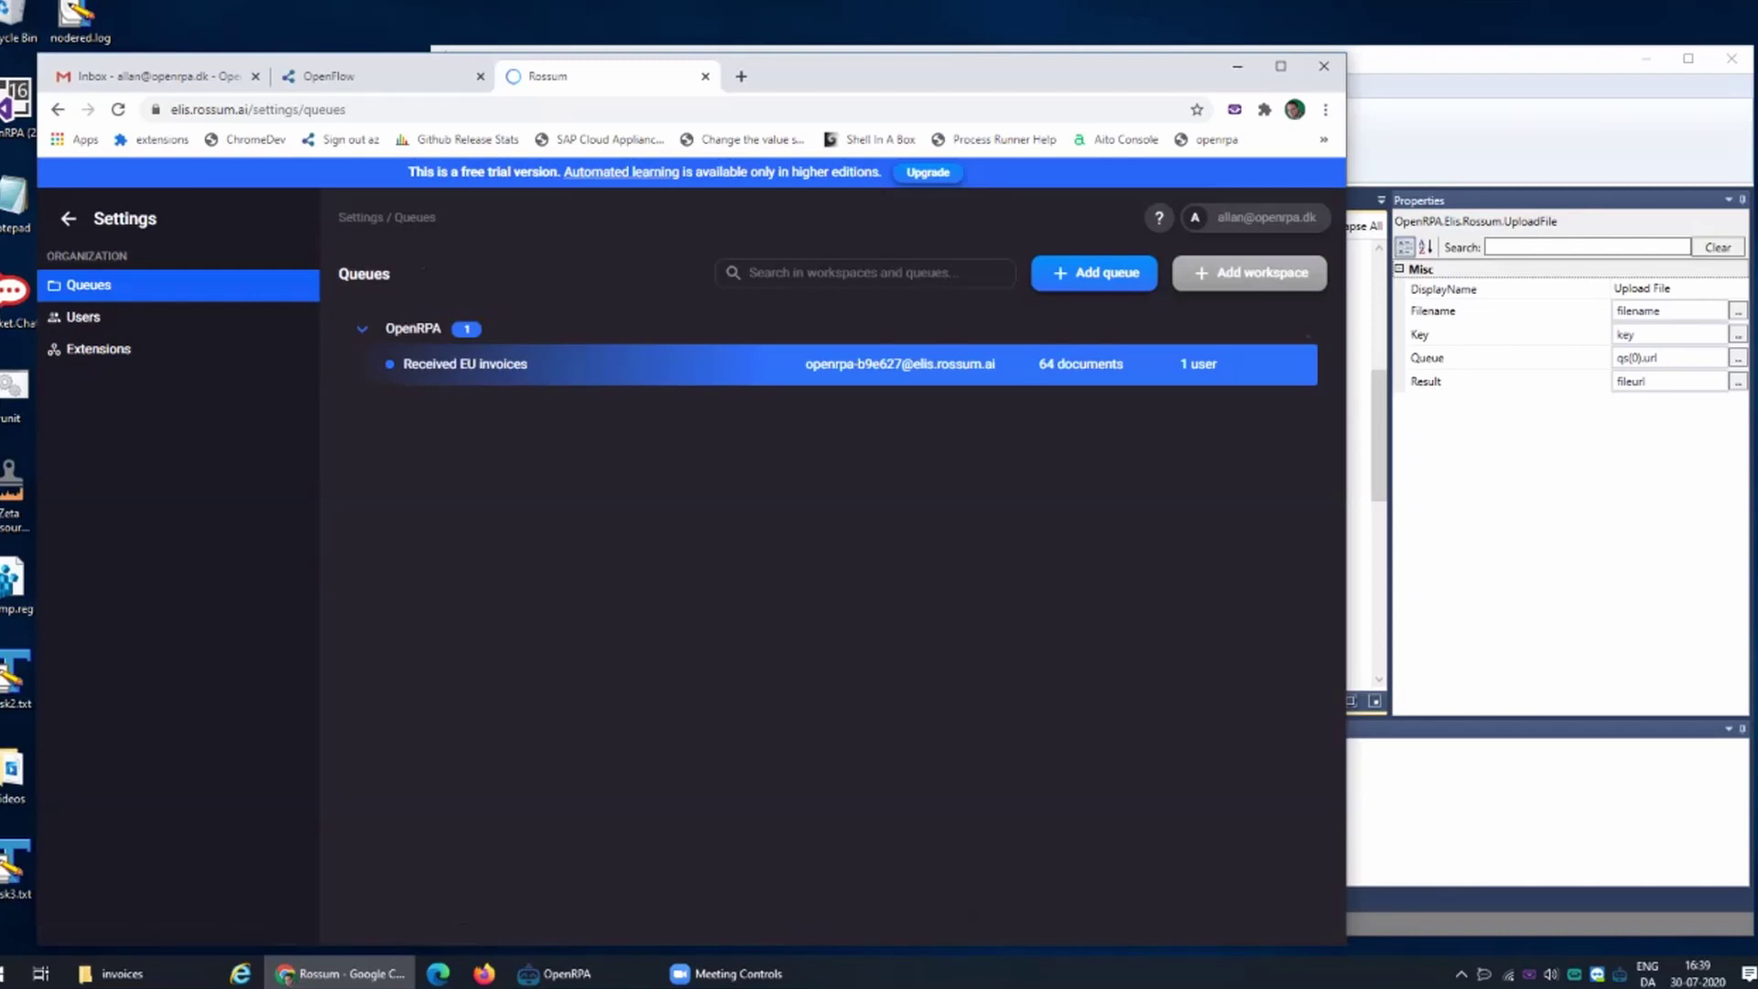
- Open the Received EU invoices queue and examine its fields to capture from Basic information through VAT & Amounts
click(1006, 366)
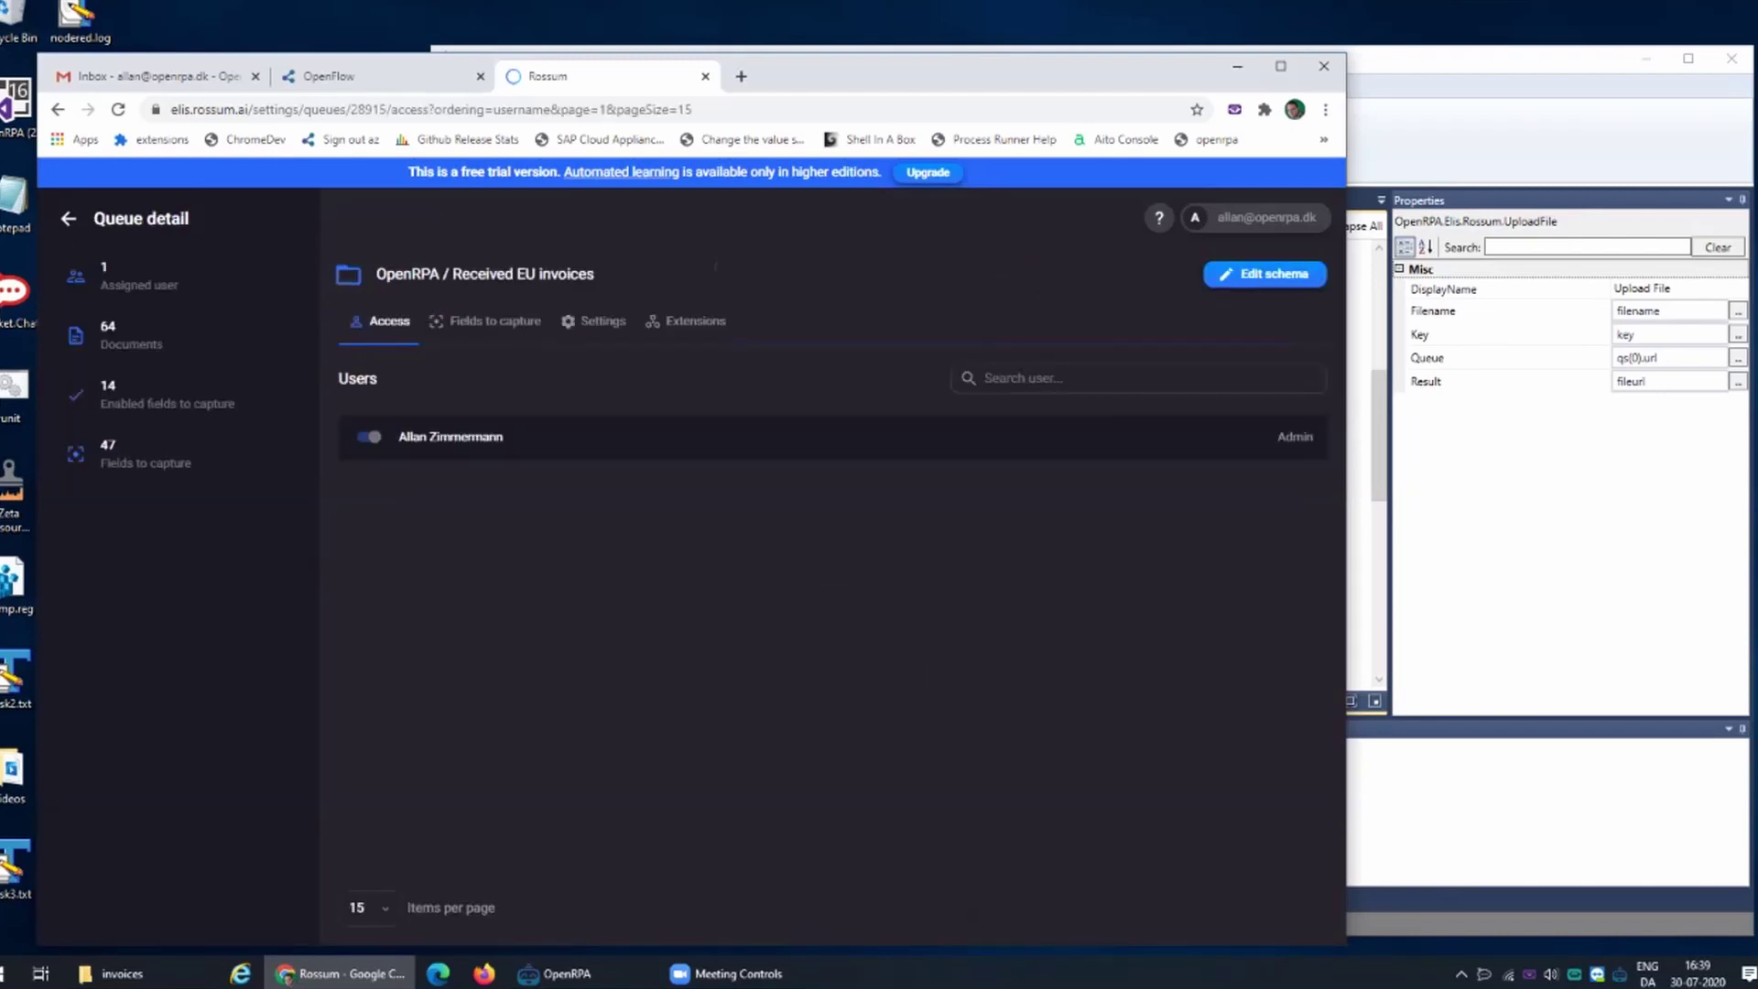
click(485, 321)
scroll(815, 357, down, 1)
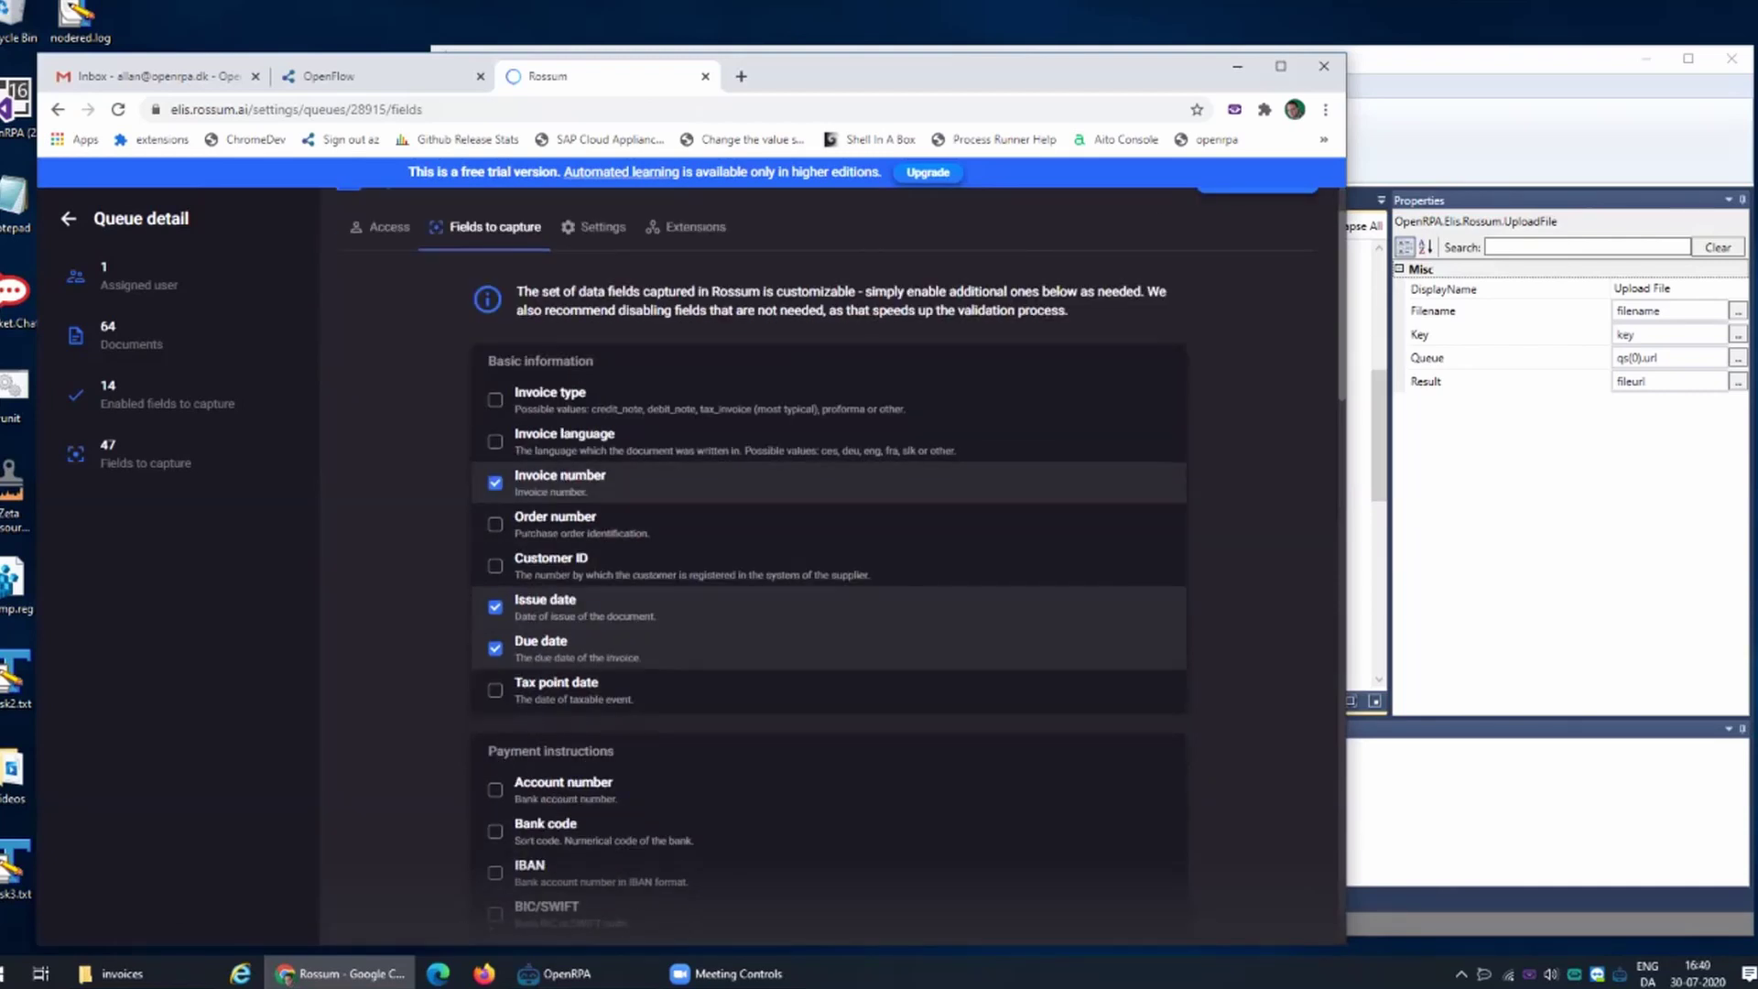
scroll(828, 549, down, 1)
scroll(829, 550, down, 1)
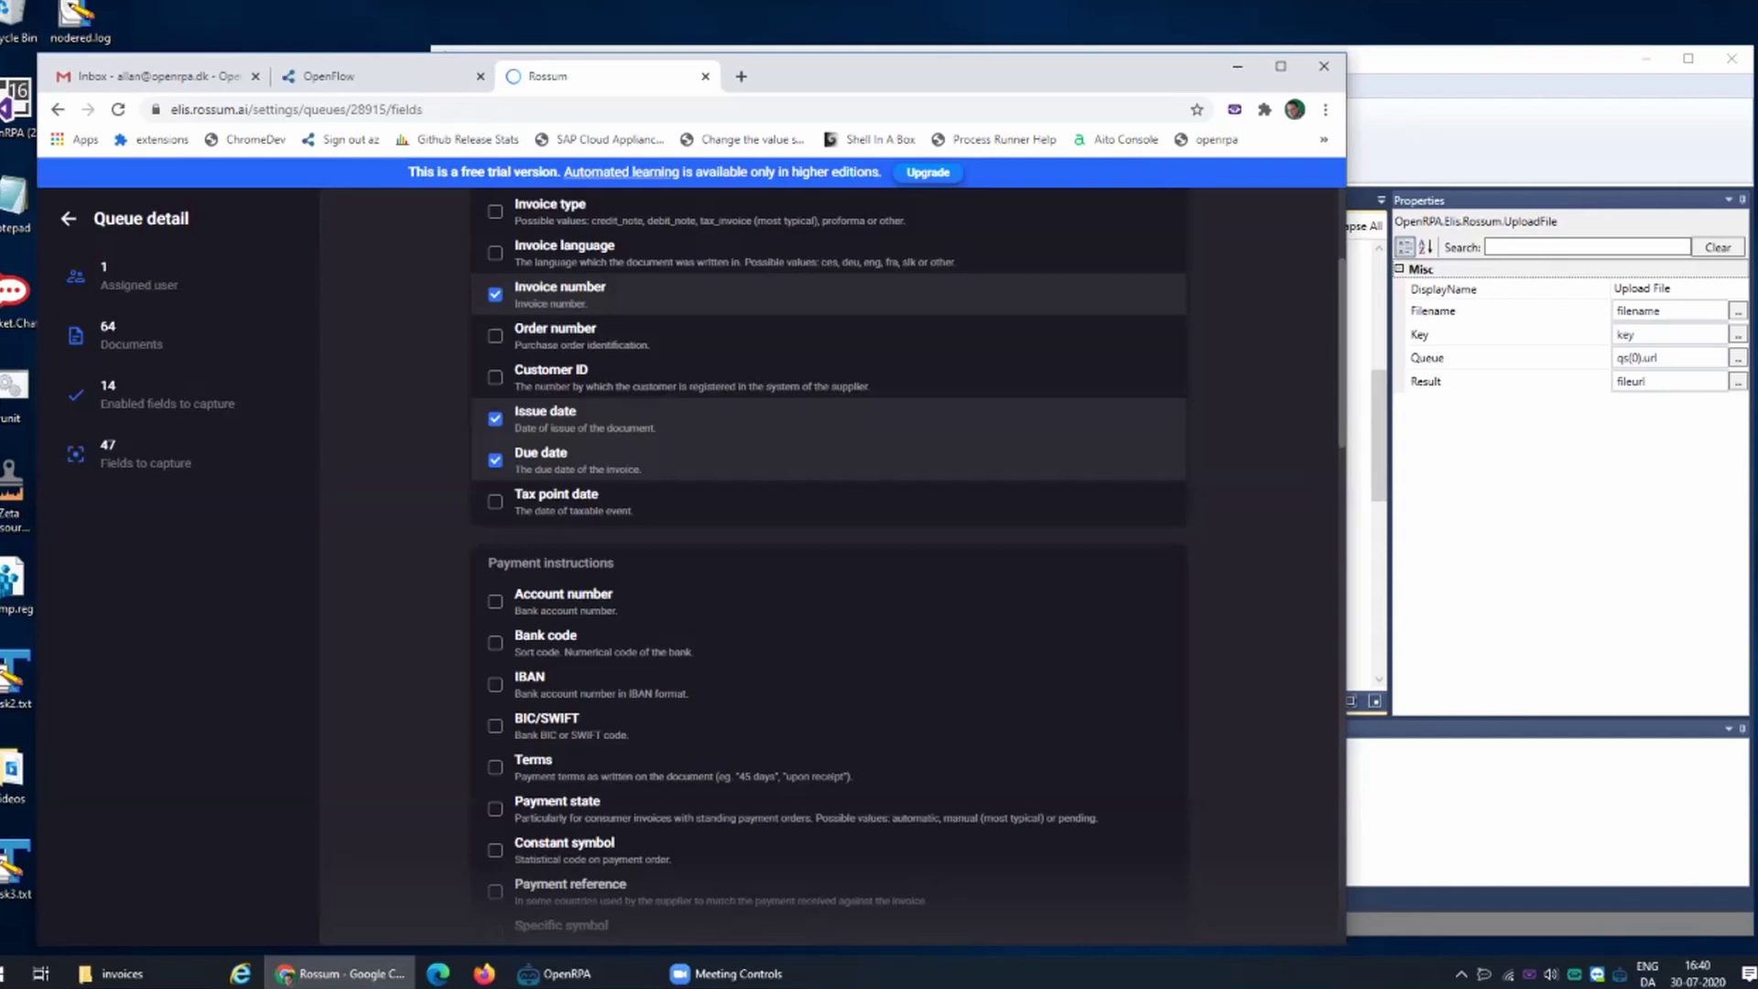
scroll(829, 562, down, 6)
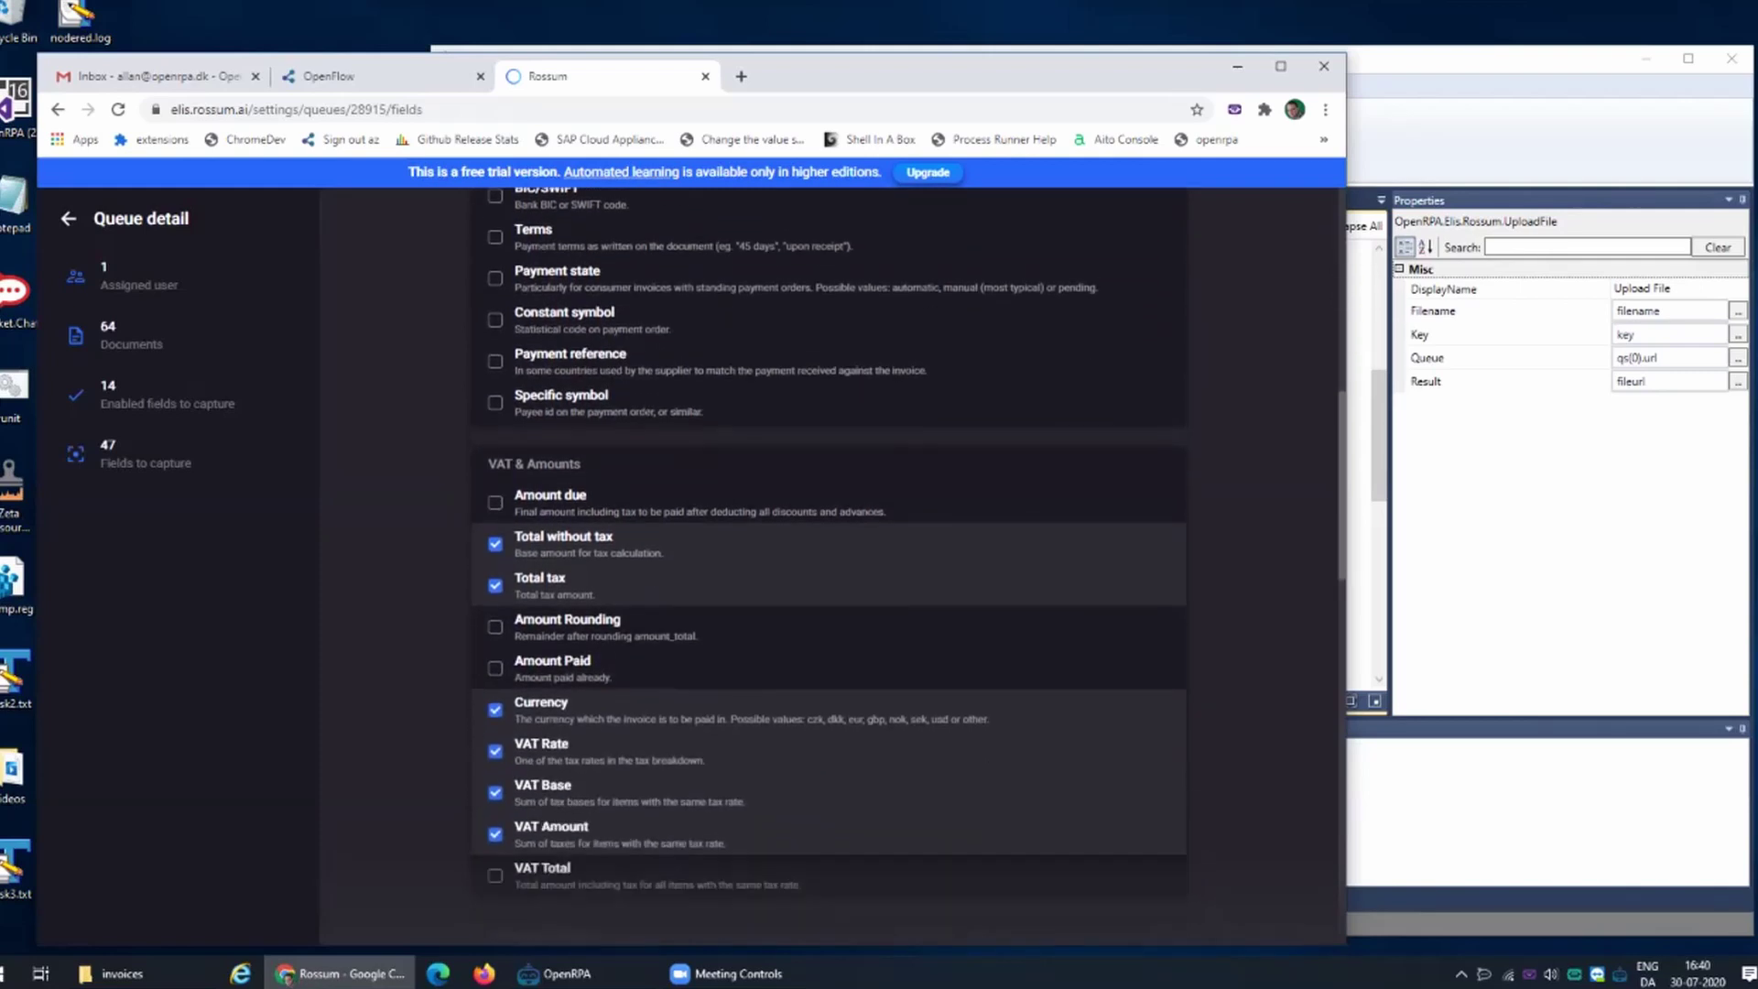
- Examine the remaining fields to capture, from VAT & Amounts through Vendor & Customer and Line items down to Custom fields
scroll(828, 562, down, 3)
scroll(829, 562, down, 2)
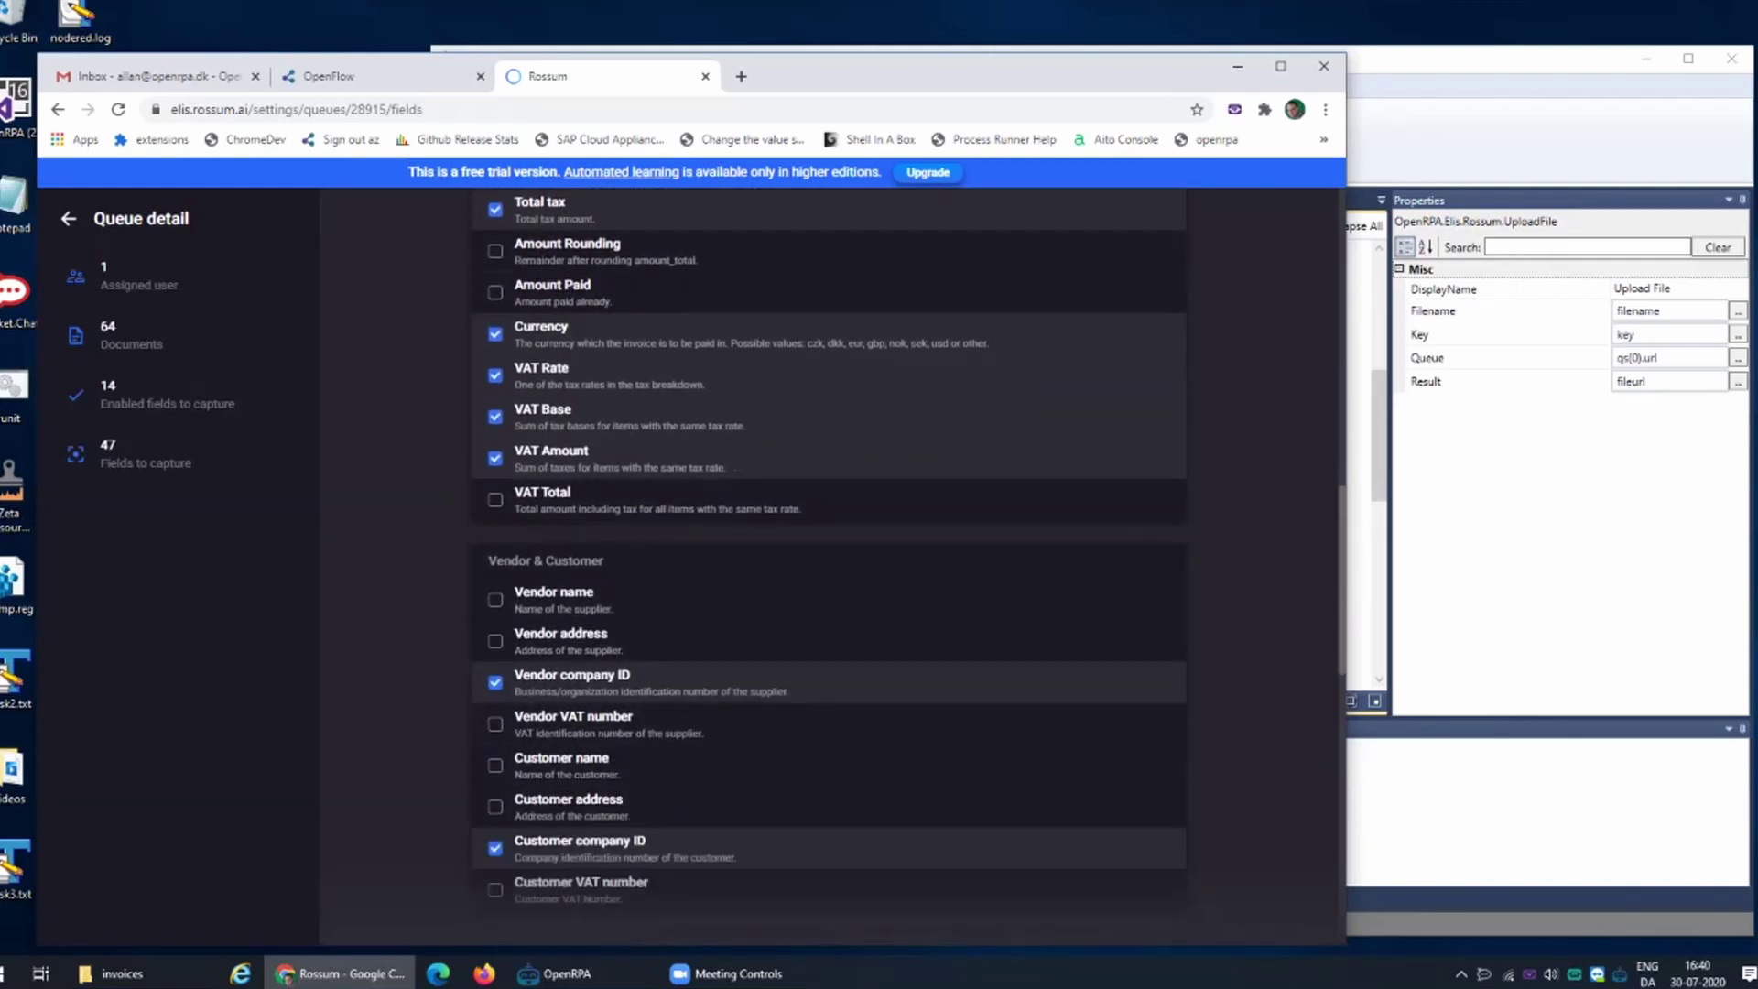
scroll(829, 561, down, 2)
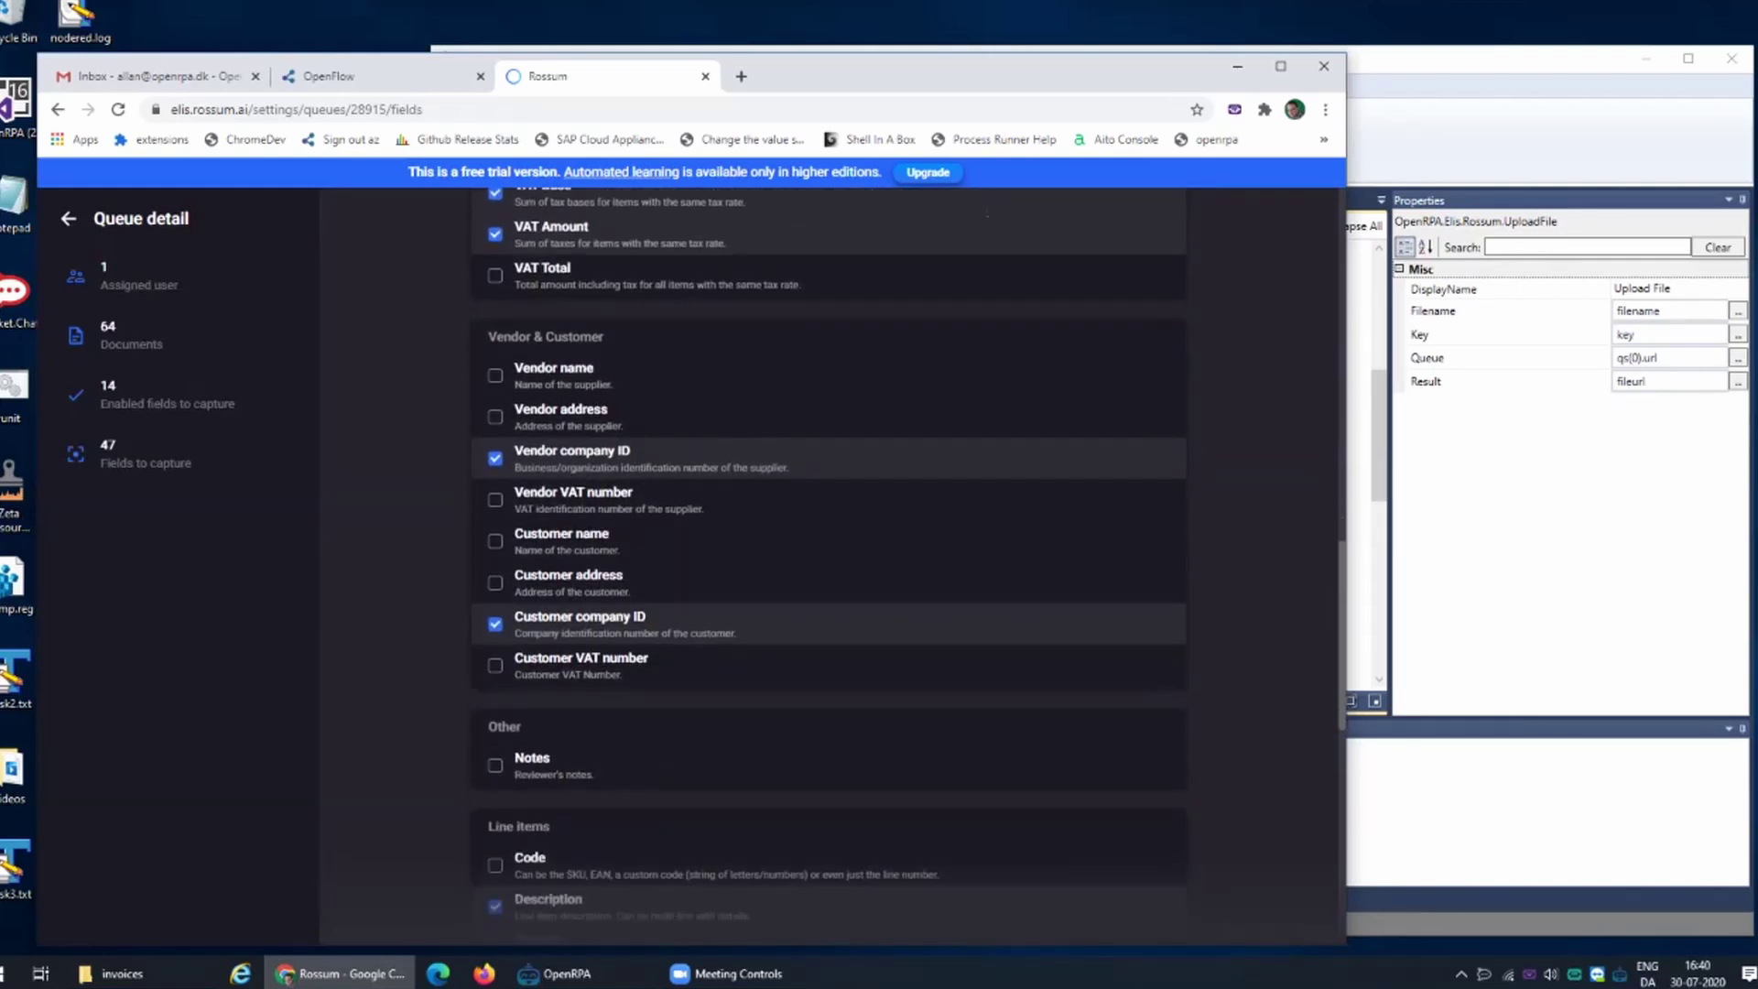
scroll(829, 561, down, 6)
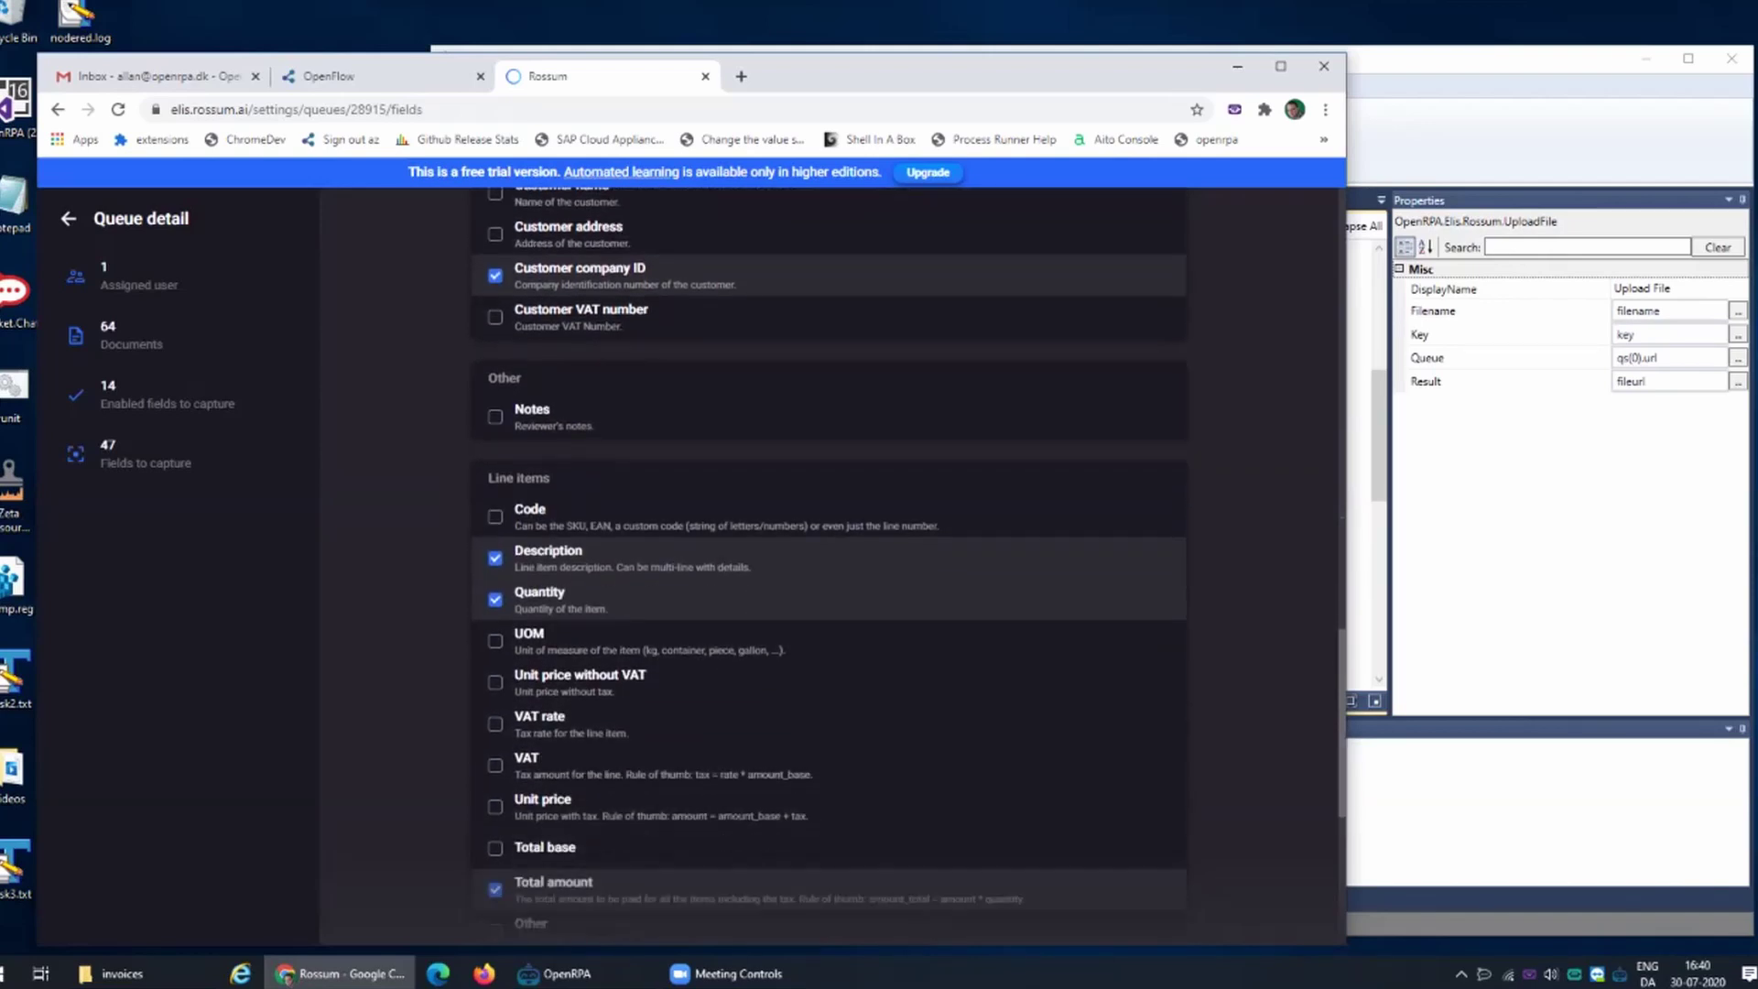
scroll(829, 561, down, 3)
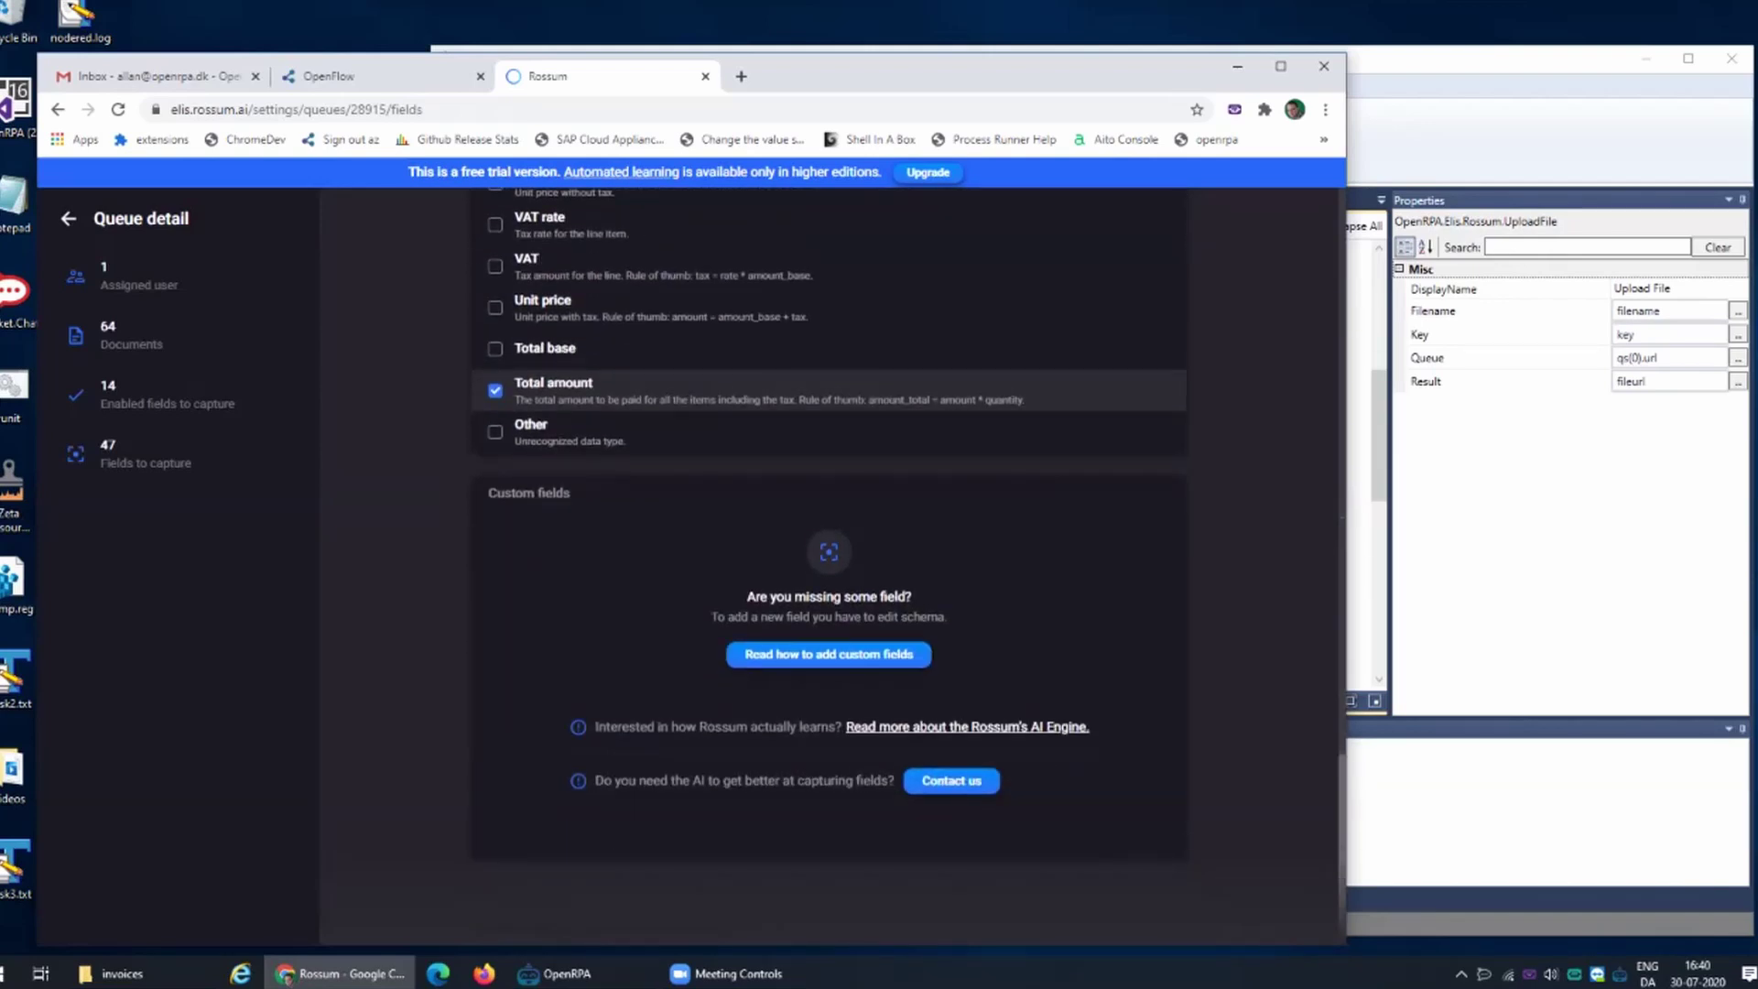
- Reopen the Received EU invoices queue, view its Settings page and check the available Automation level options without changing the selection
click(67, 218)
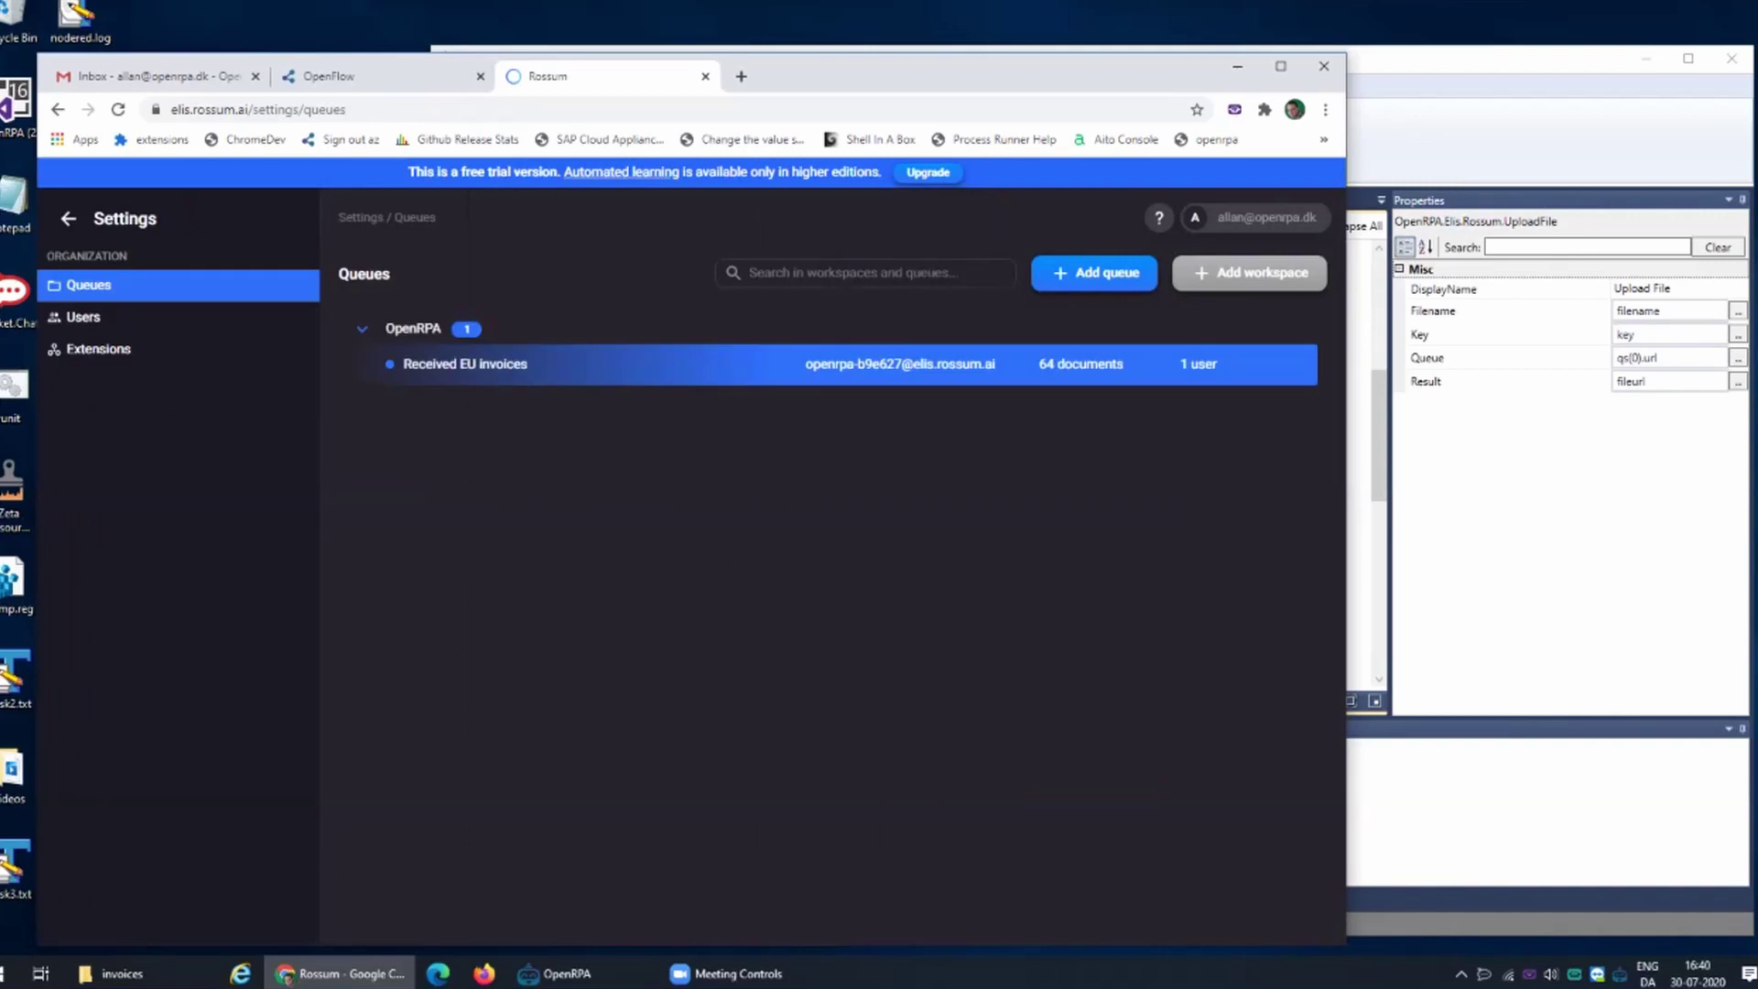
click(465, 363)
click(593, 320)
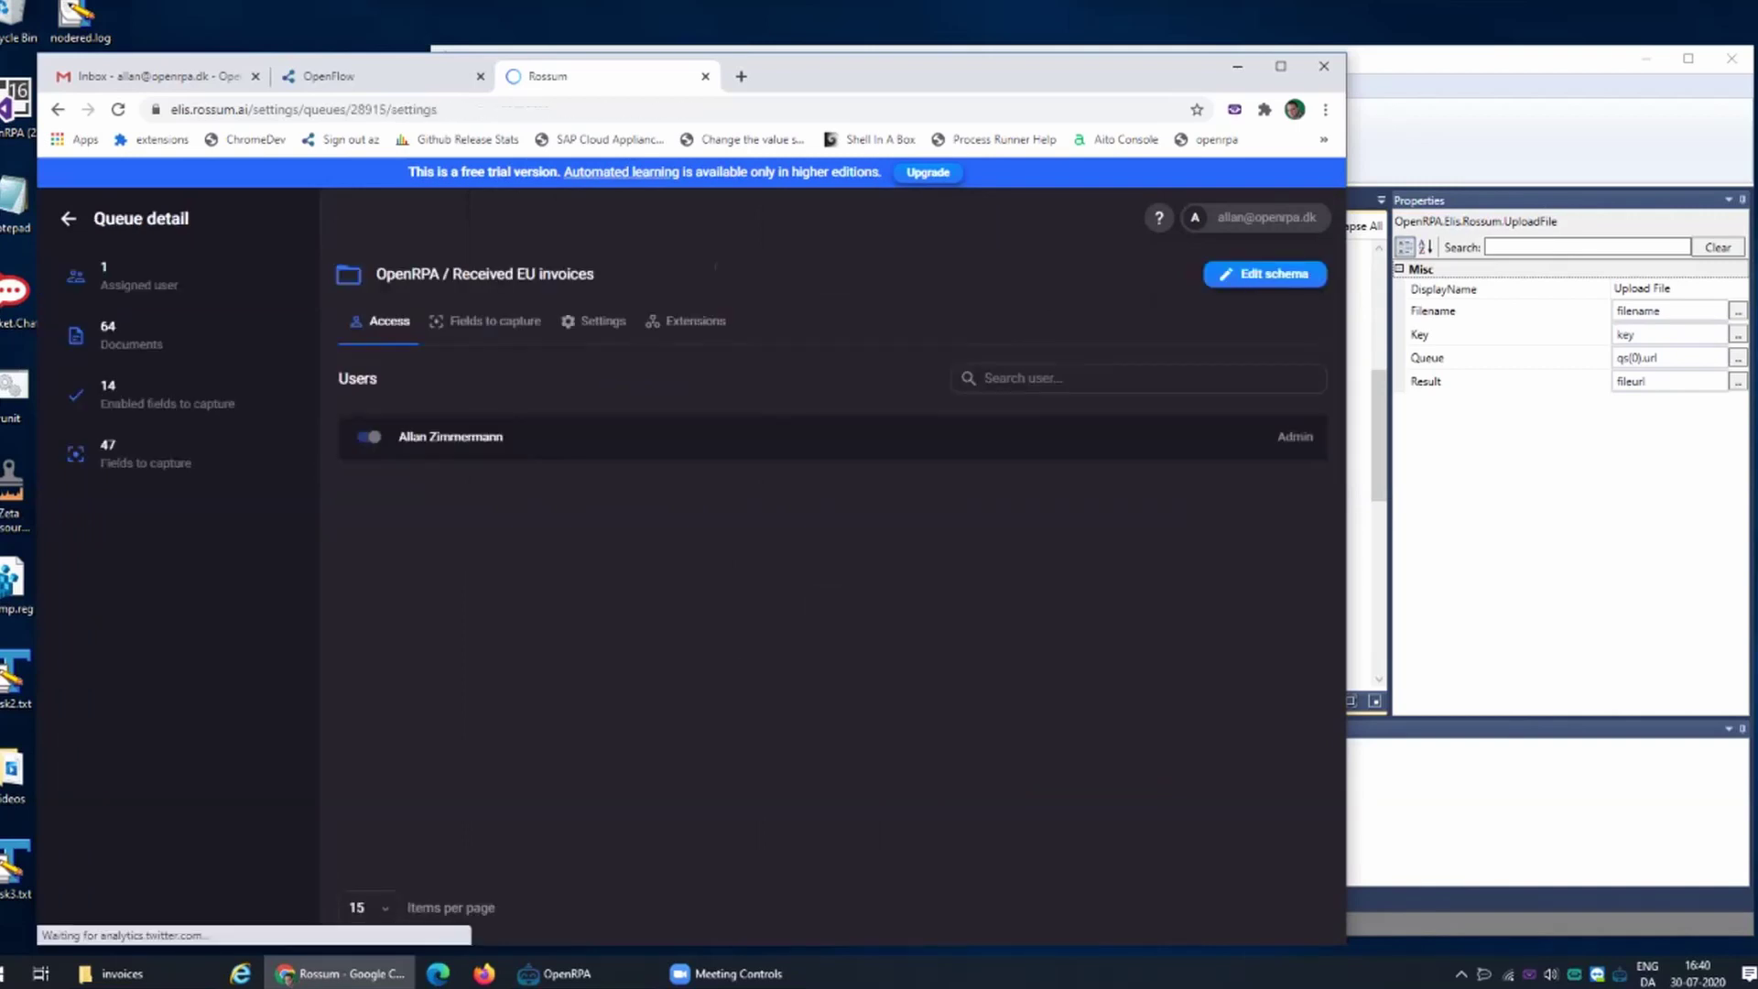
scroll(531, 372, down, 1)
scroll(824, 550, down, 1)
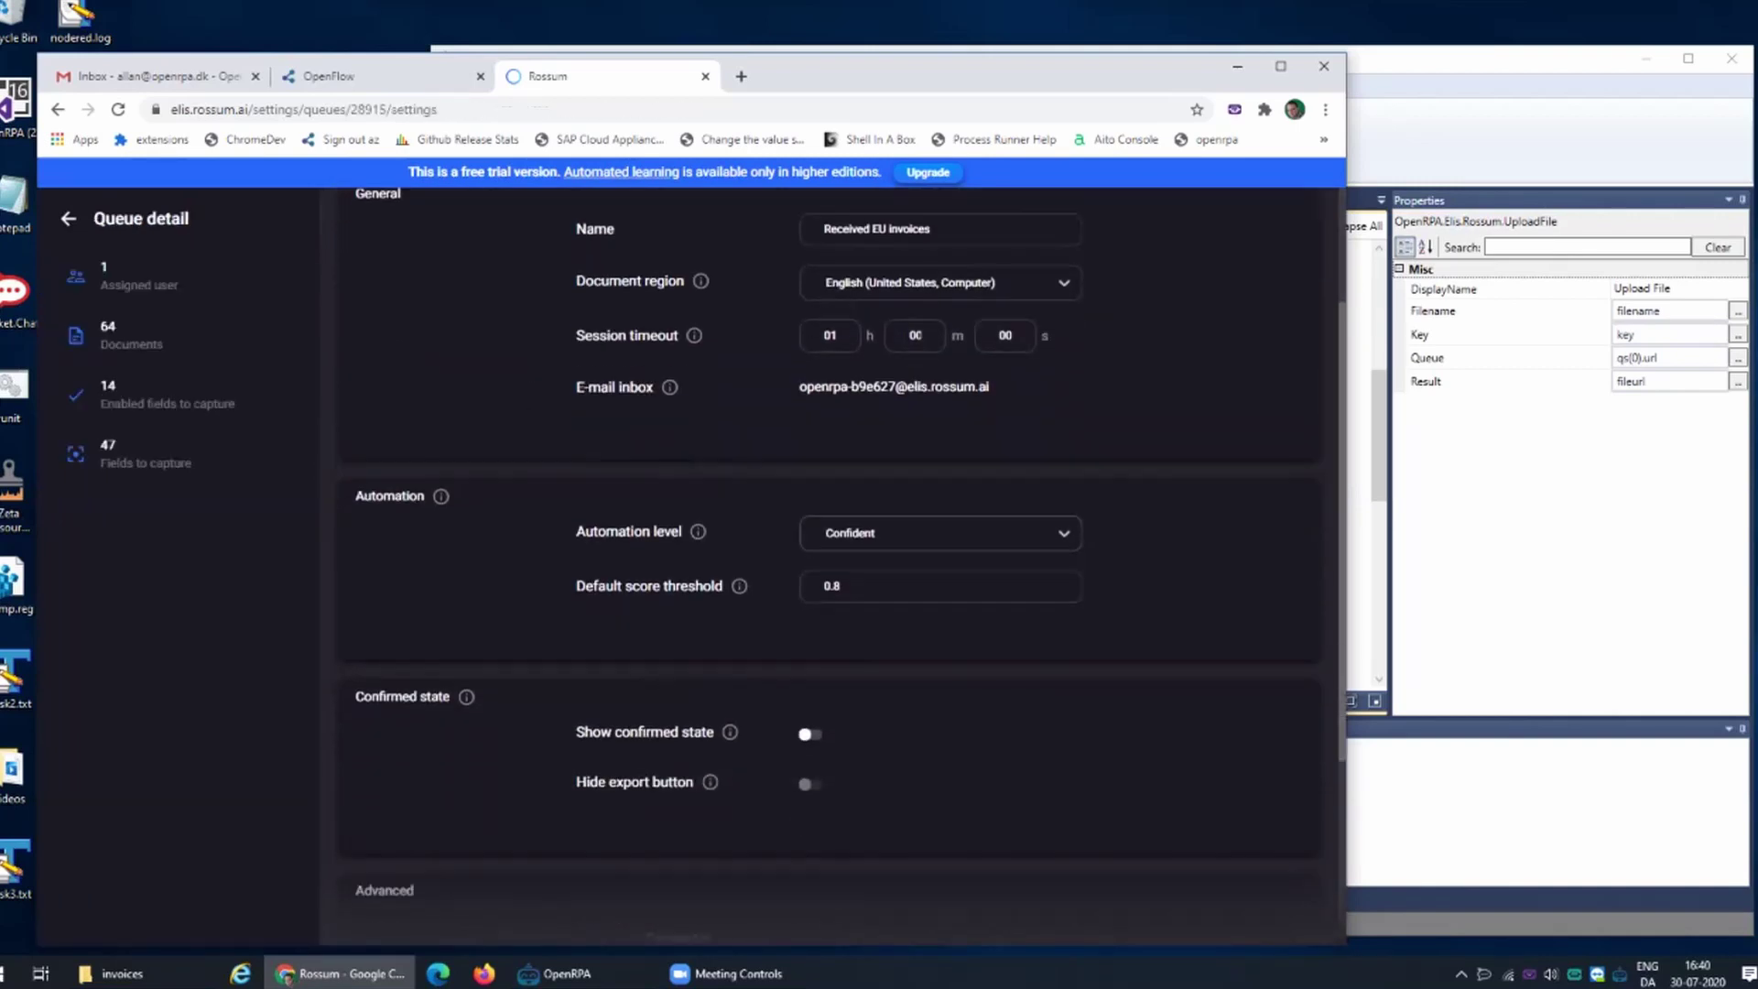
click(940, 533)
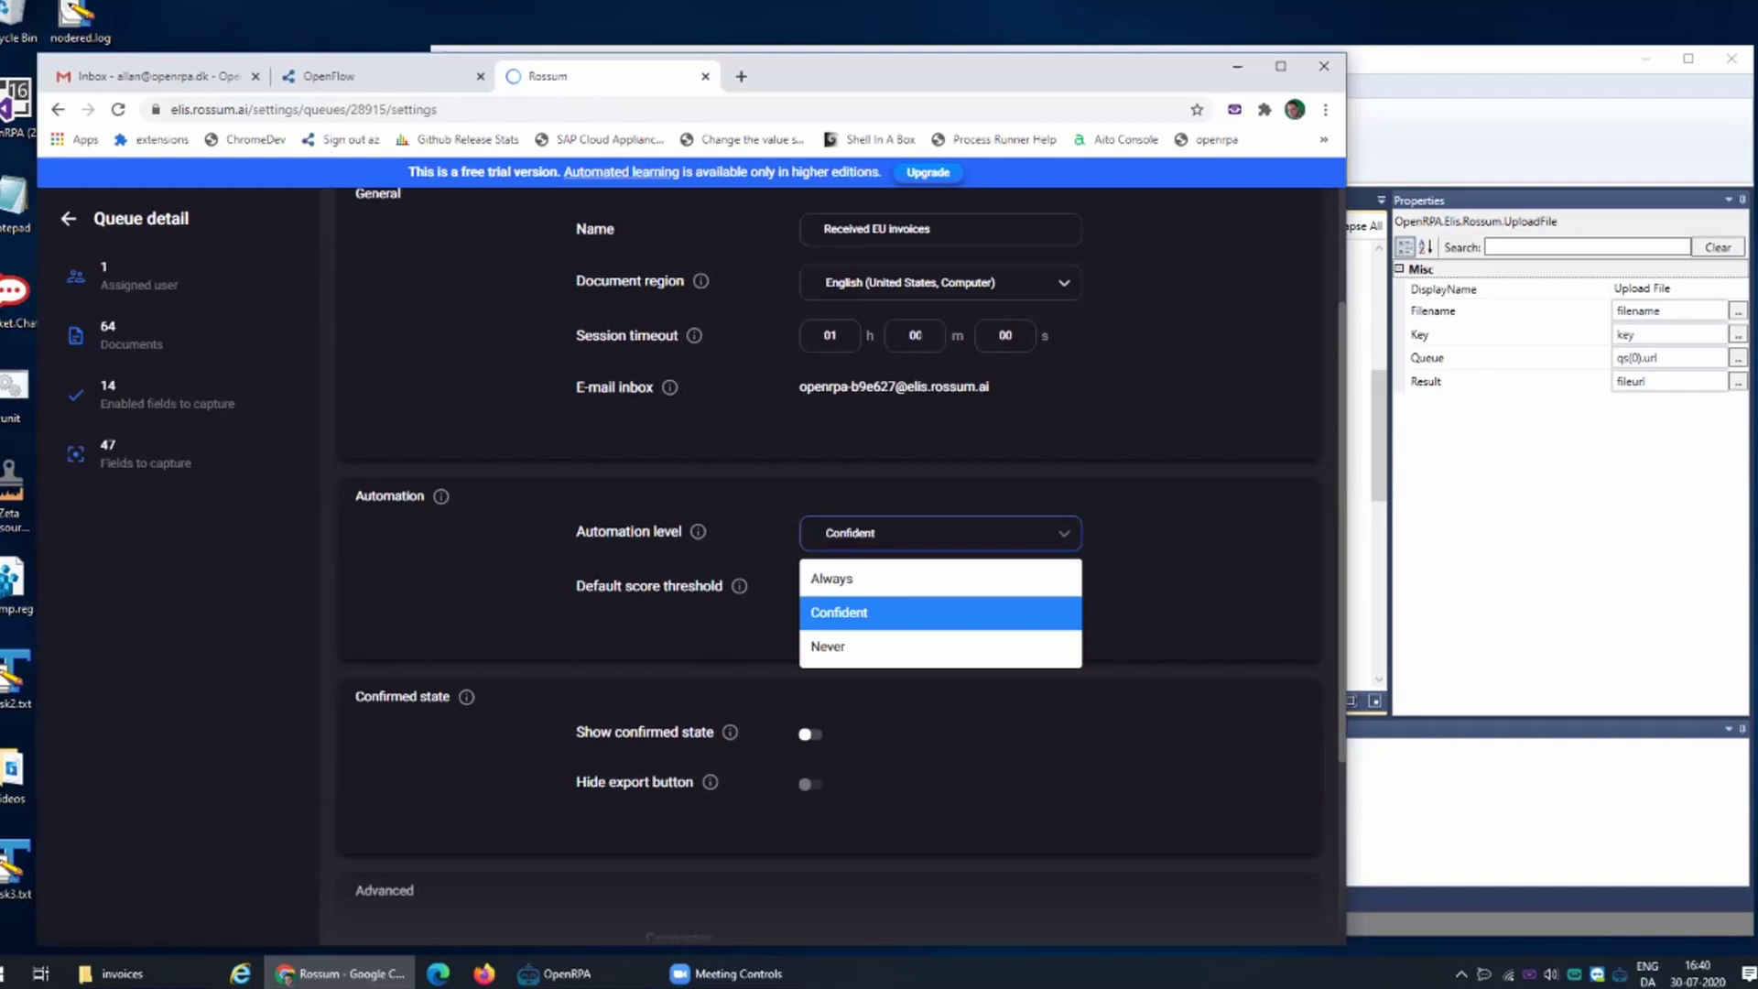
key(Escape)
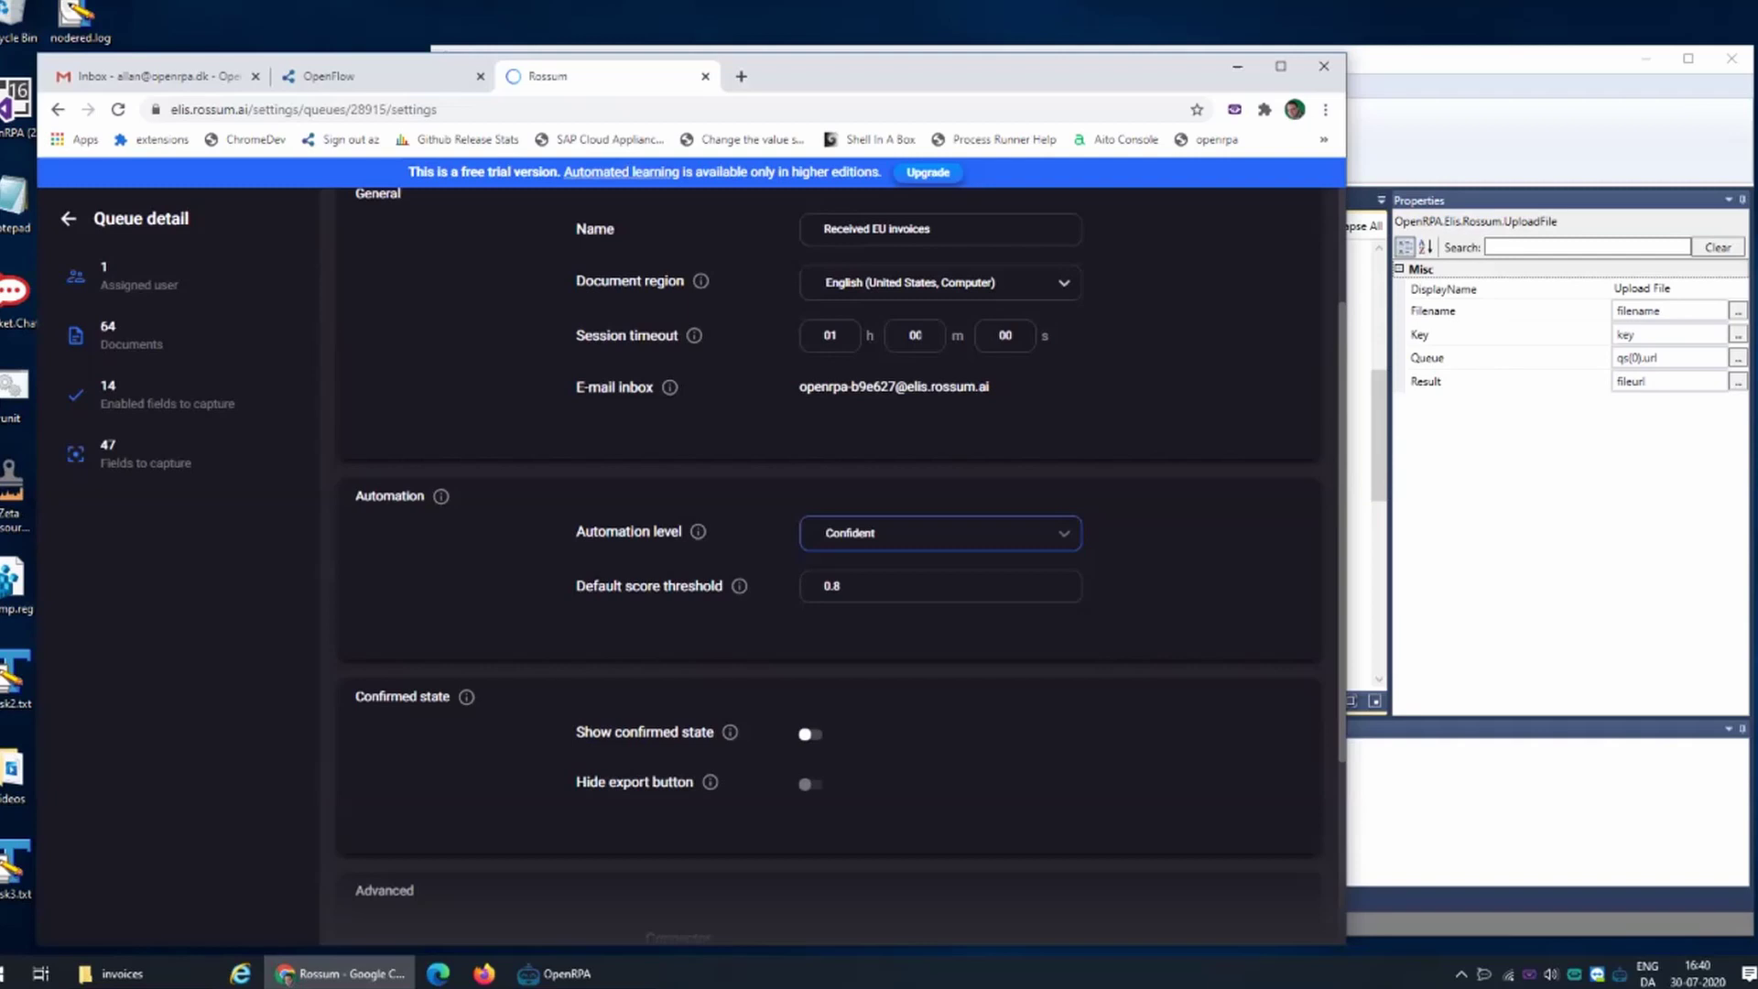
- Switch to OpenRPA and inspect the properties of the Get File Status activity in the UploadAndProcess workflow
key(alt+Tab)
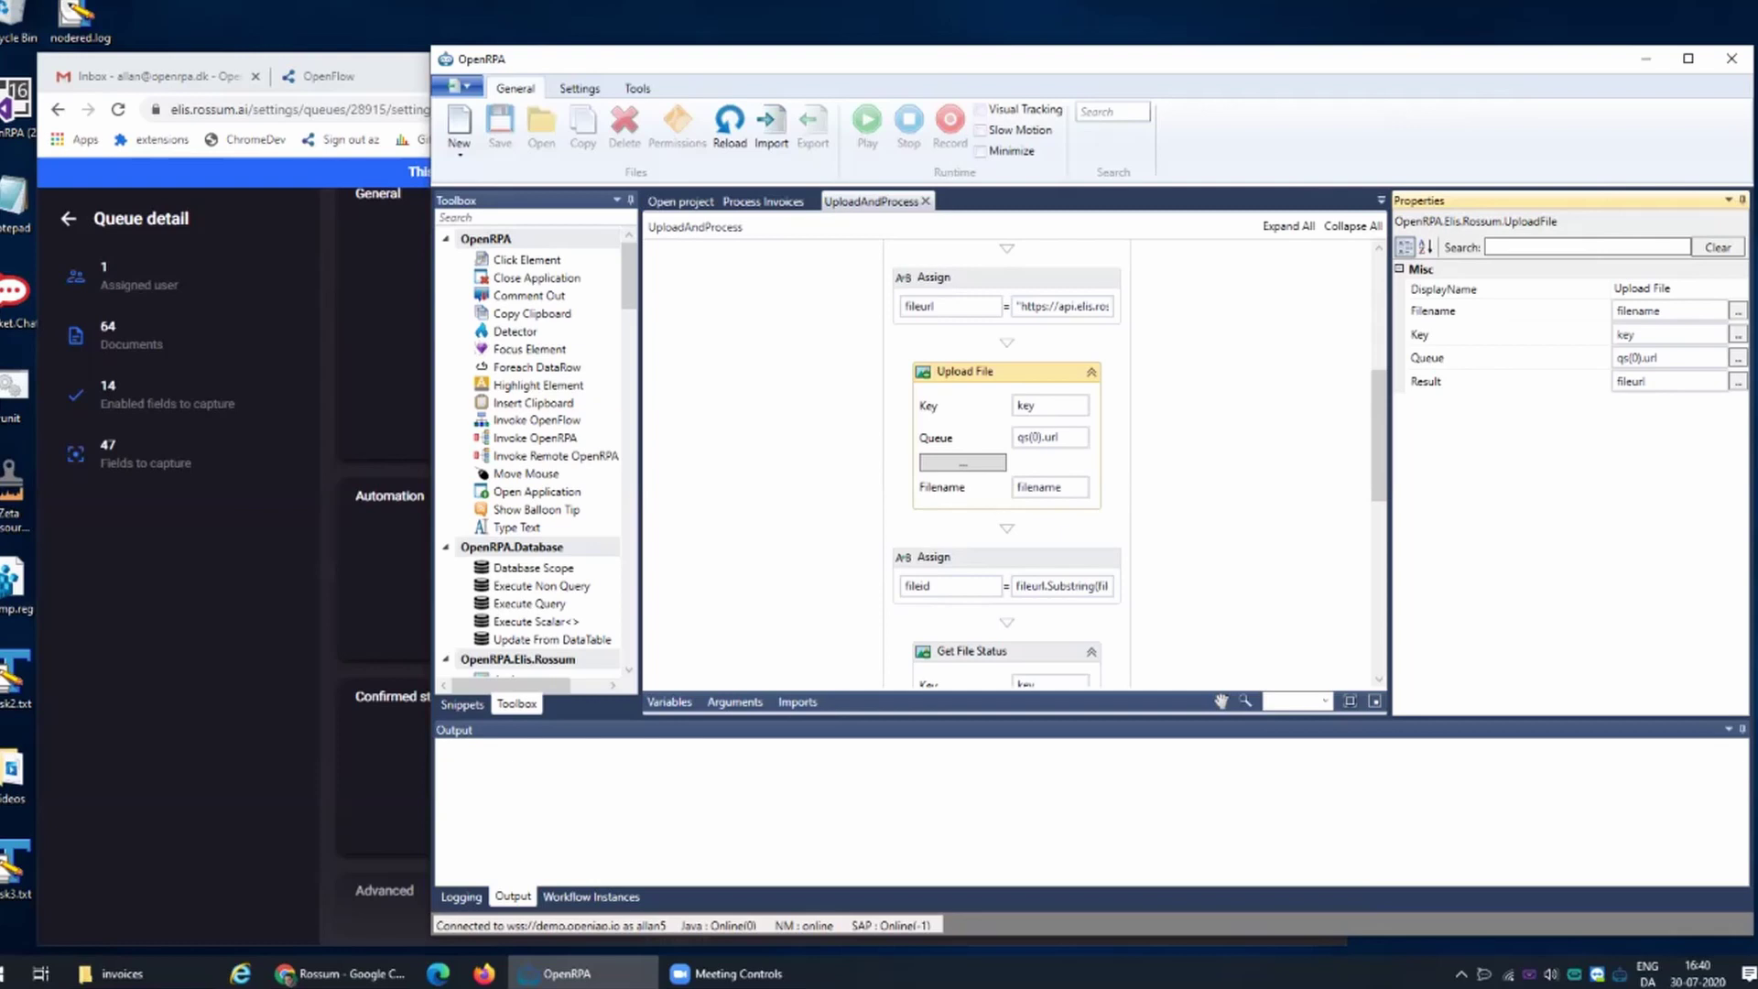
key(alt+Tab)
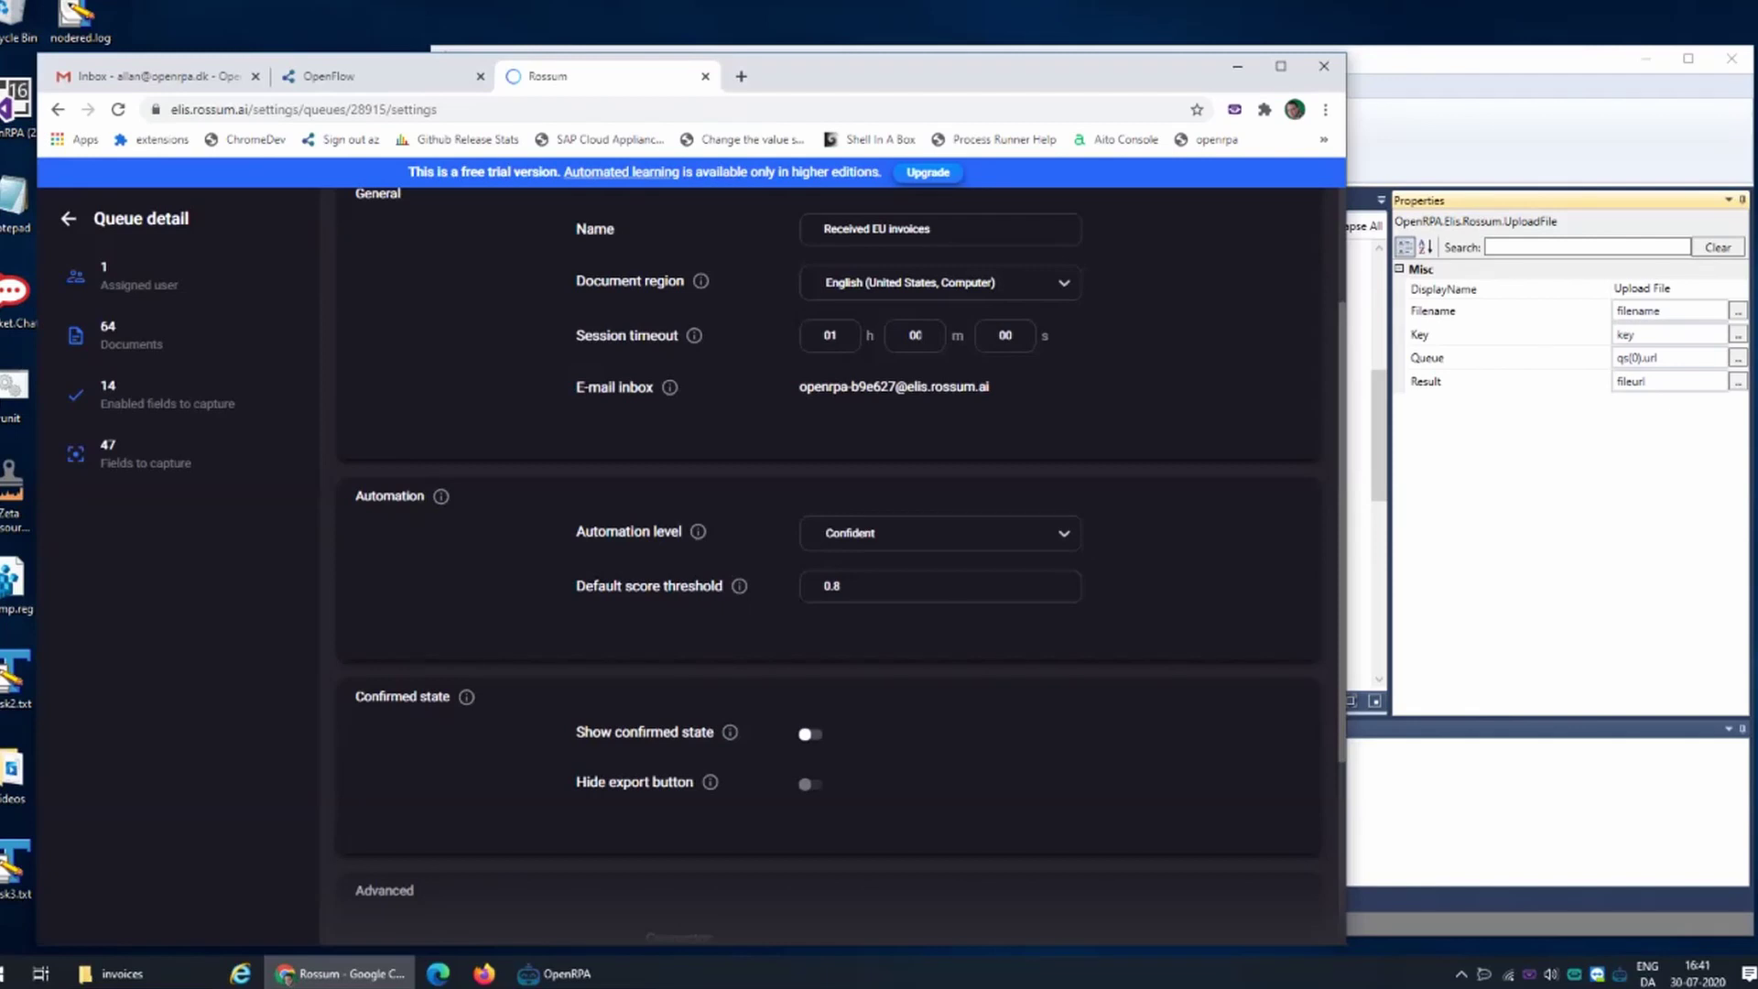
key(alt+Tab)
scroll(1006, 464, down, 2)
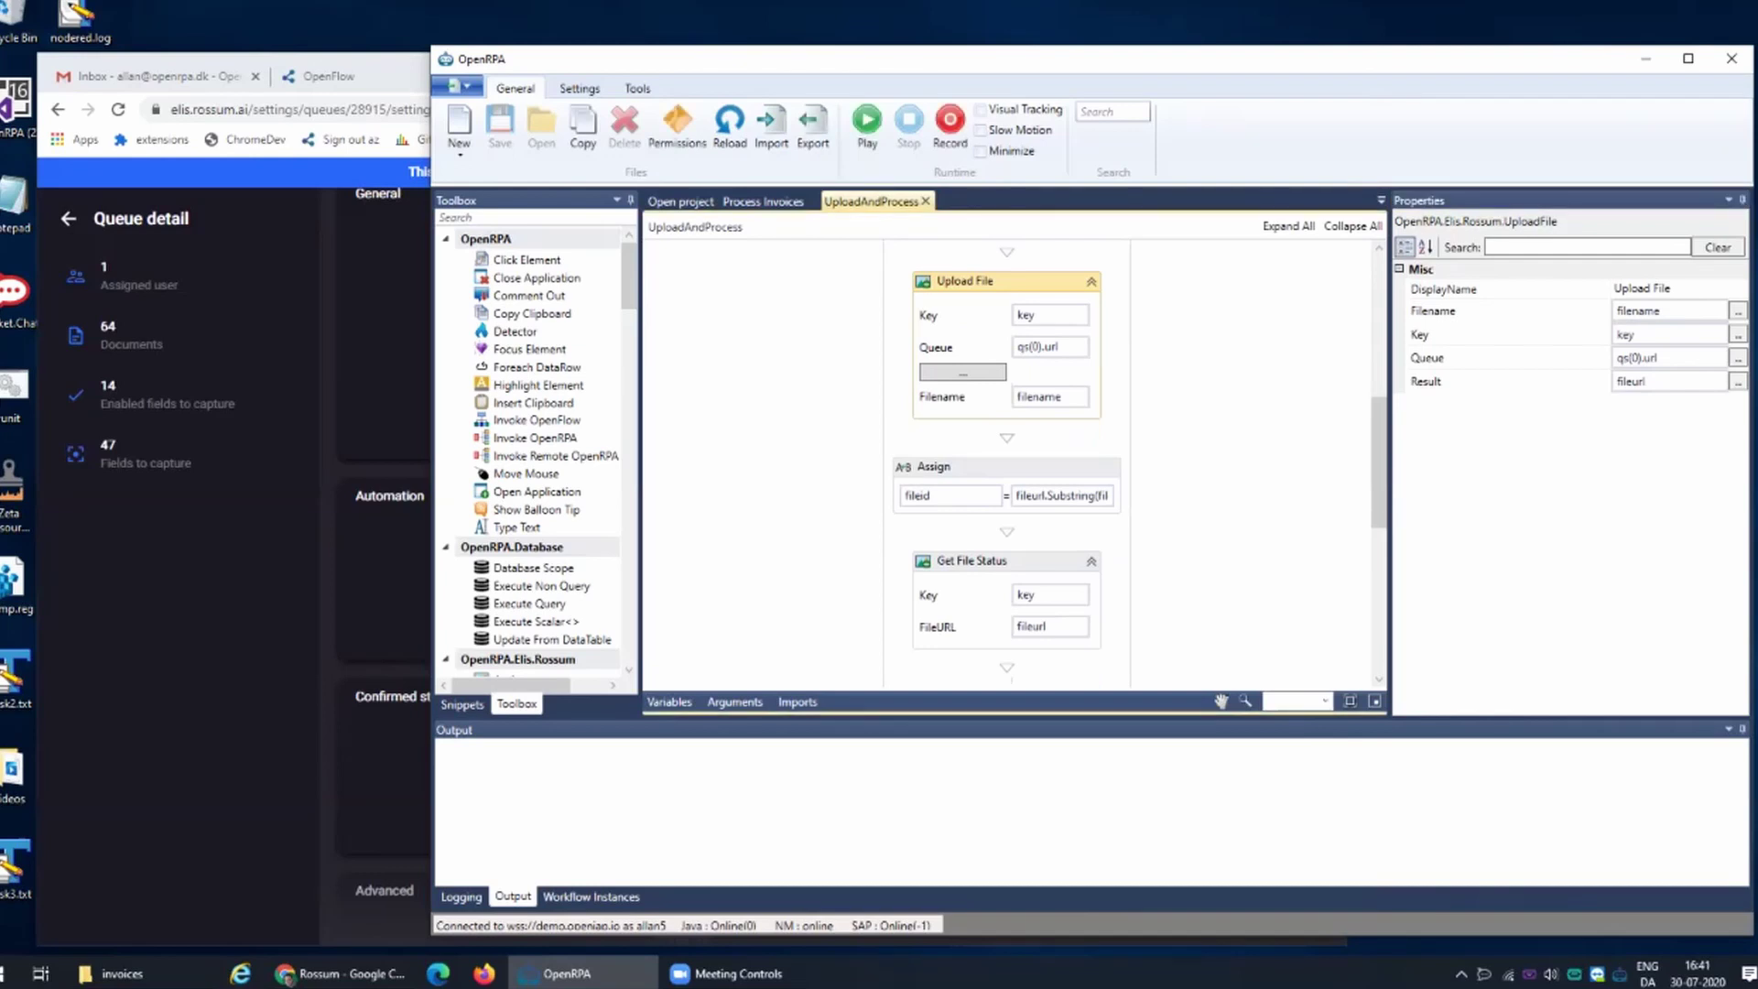
scroll(1007, 458, down, 3)
click(1034, 380)
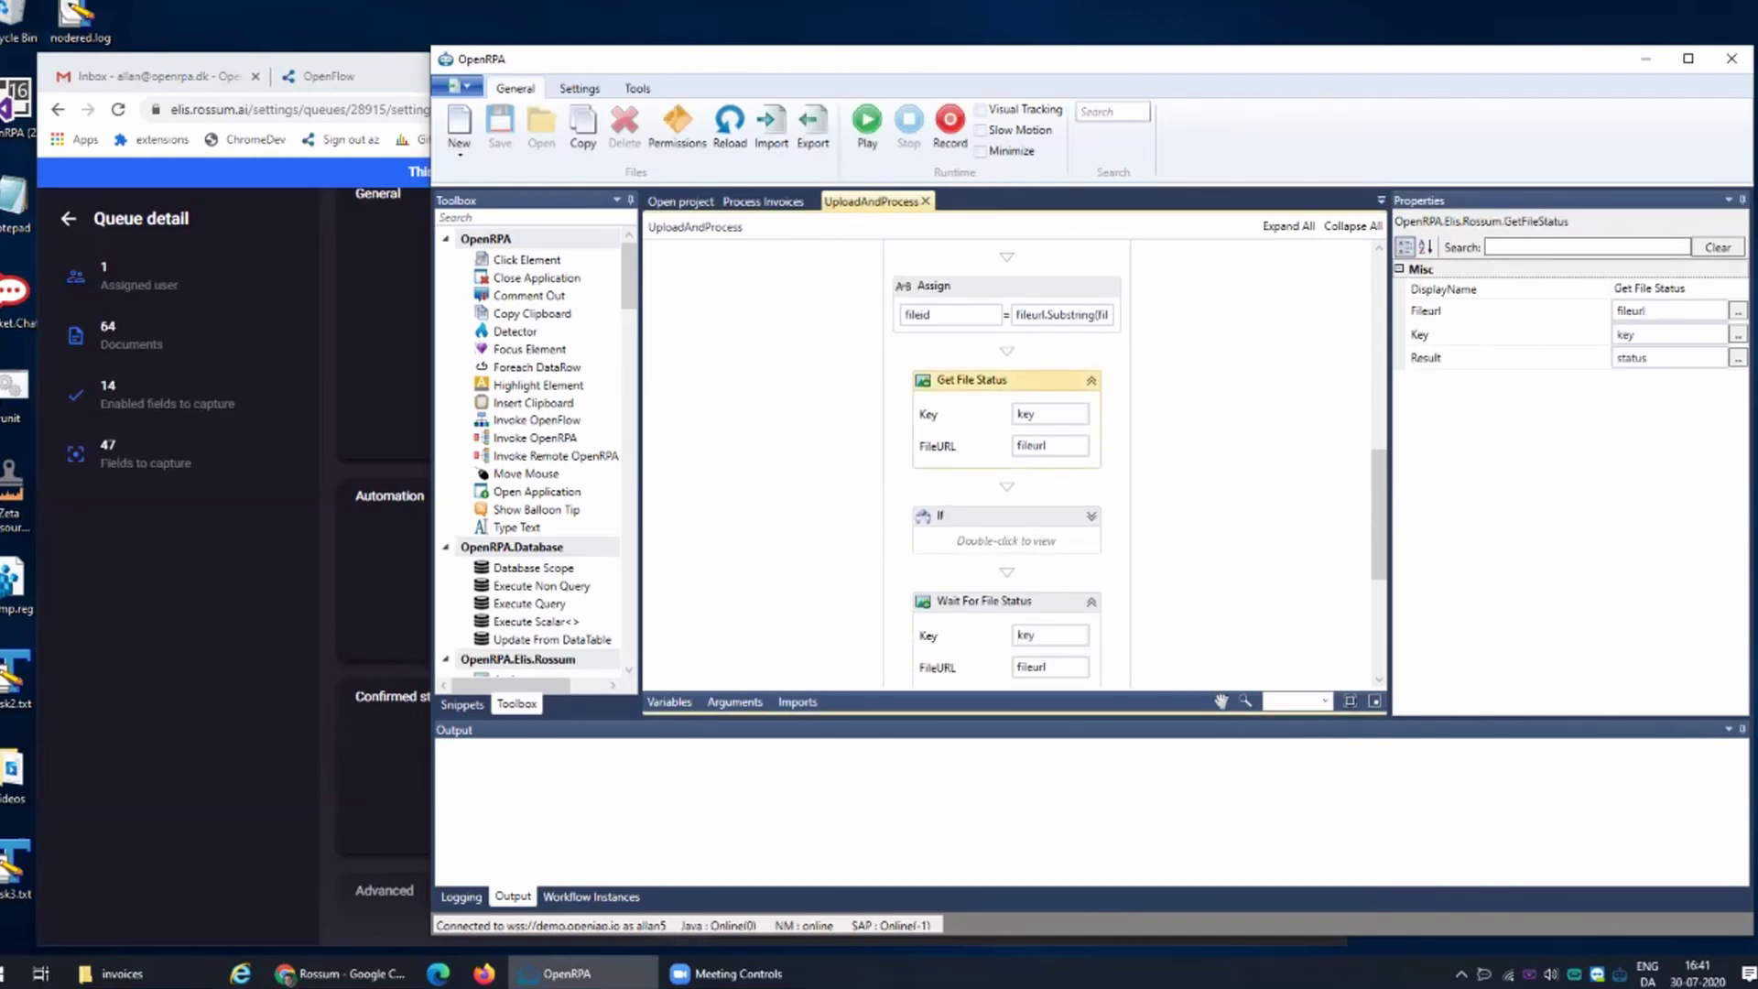
- Inspect the properties of the Wait For File Status activity
scroll(1060, 434, down, 2)
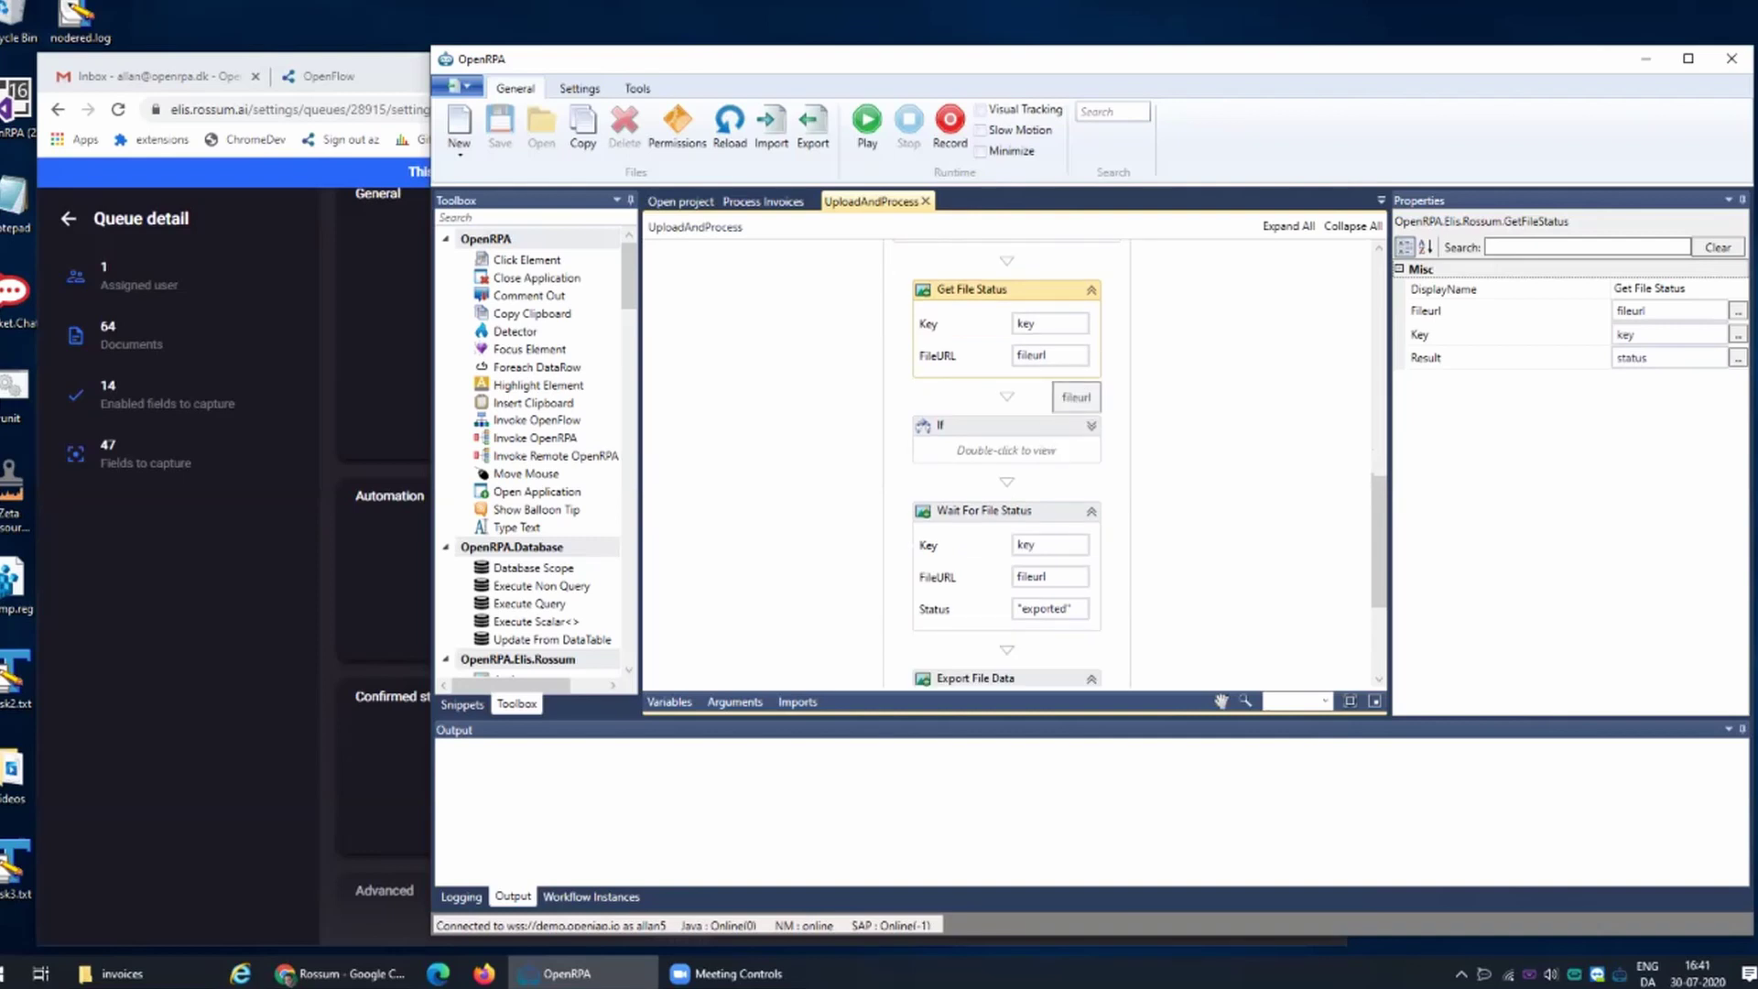
scroll(1053, 375, down, 2)
click(1007, 420)
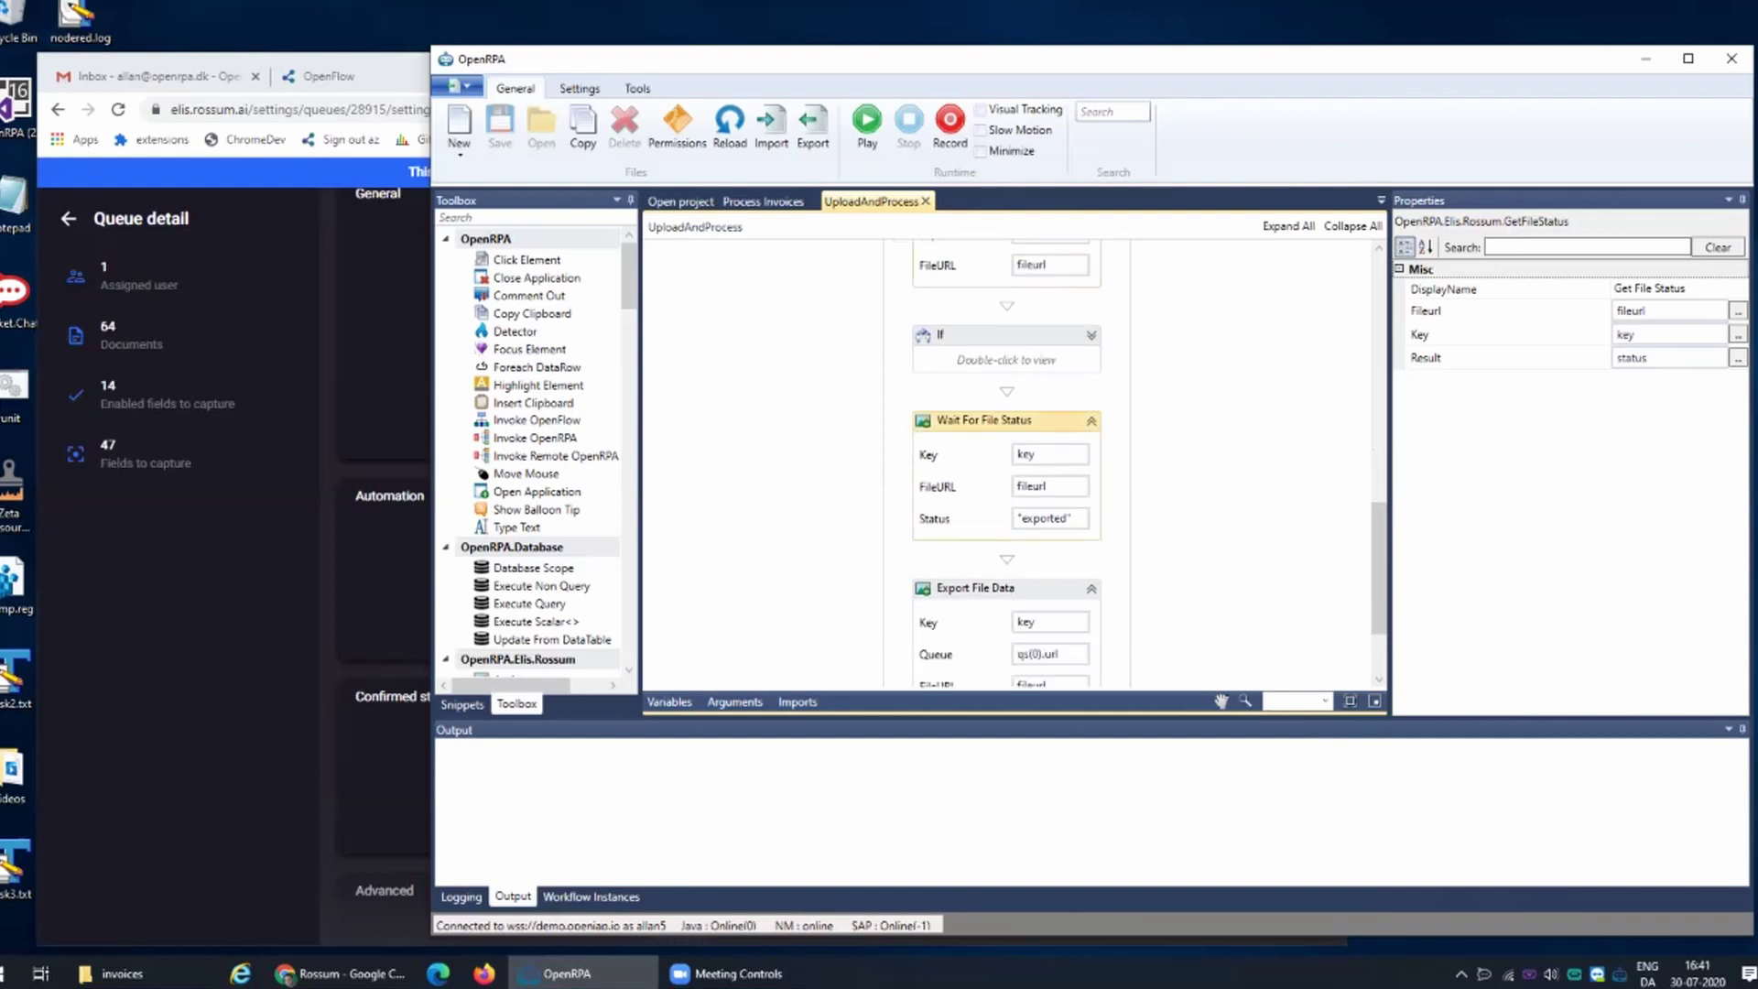
scroll(1007, 420, down, 1)
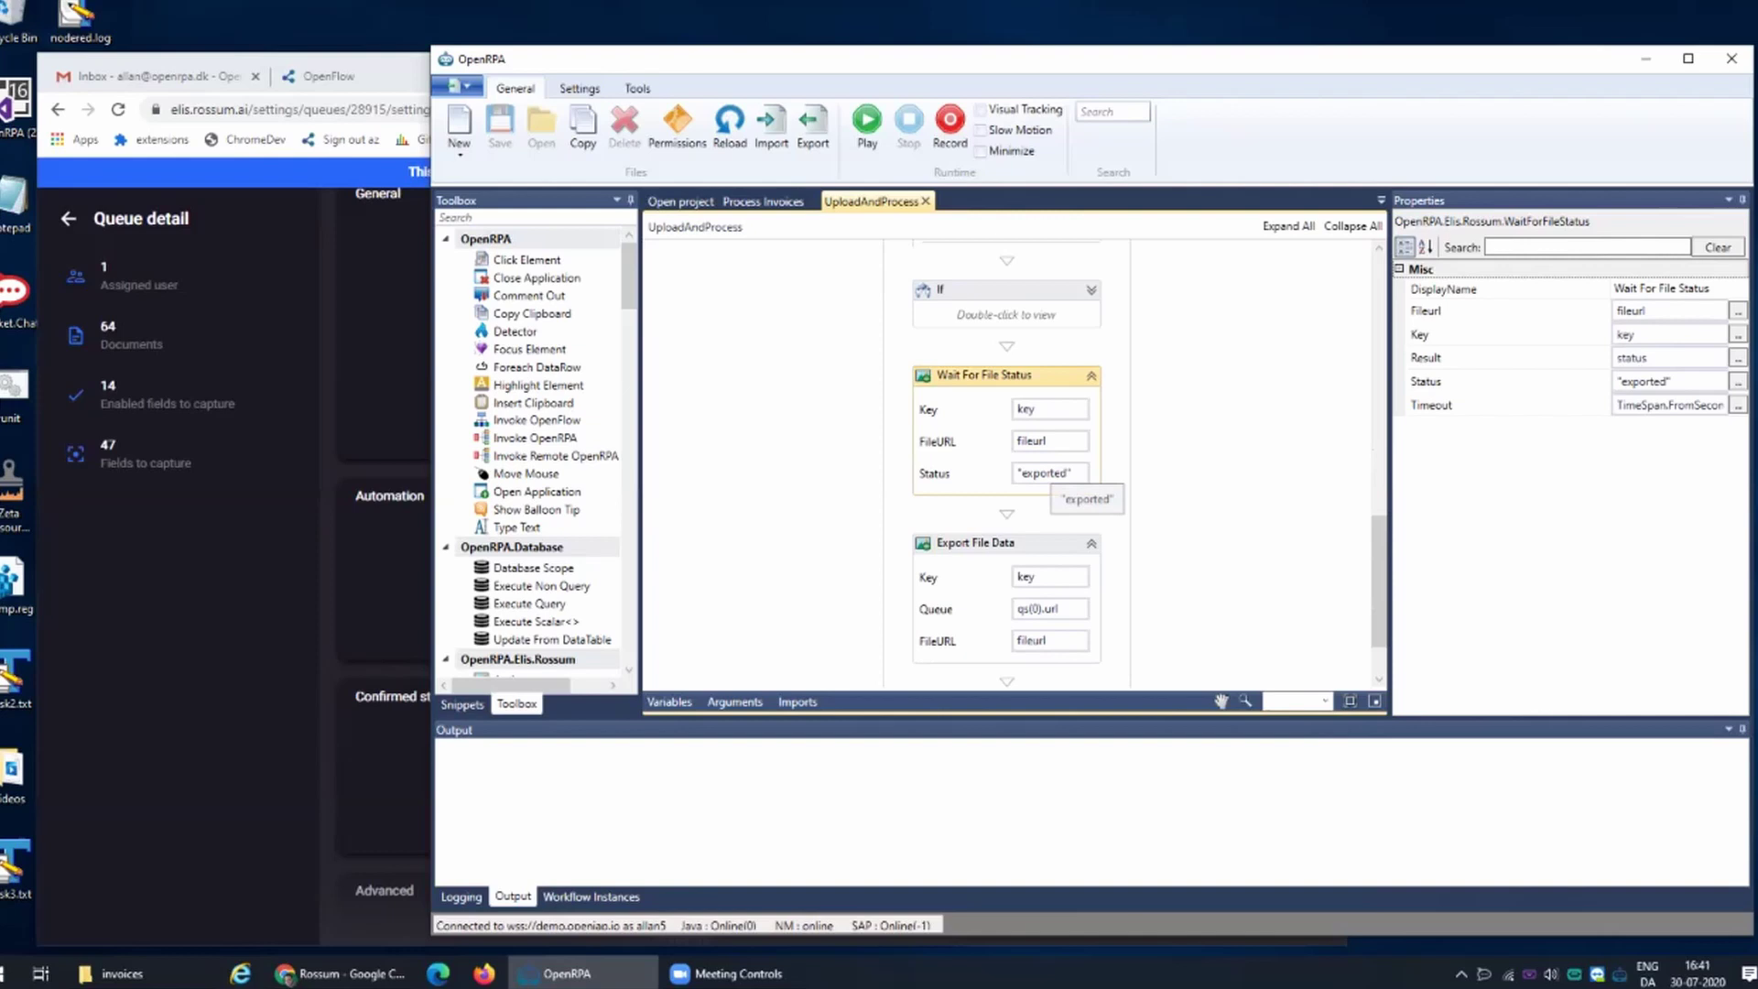
- Expand the If activity to view its condition, collapse it again, and inspect the Export File Data activity's properties
double_click(1050, 309)
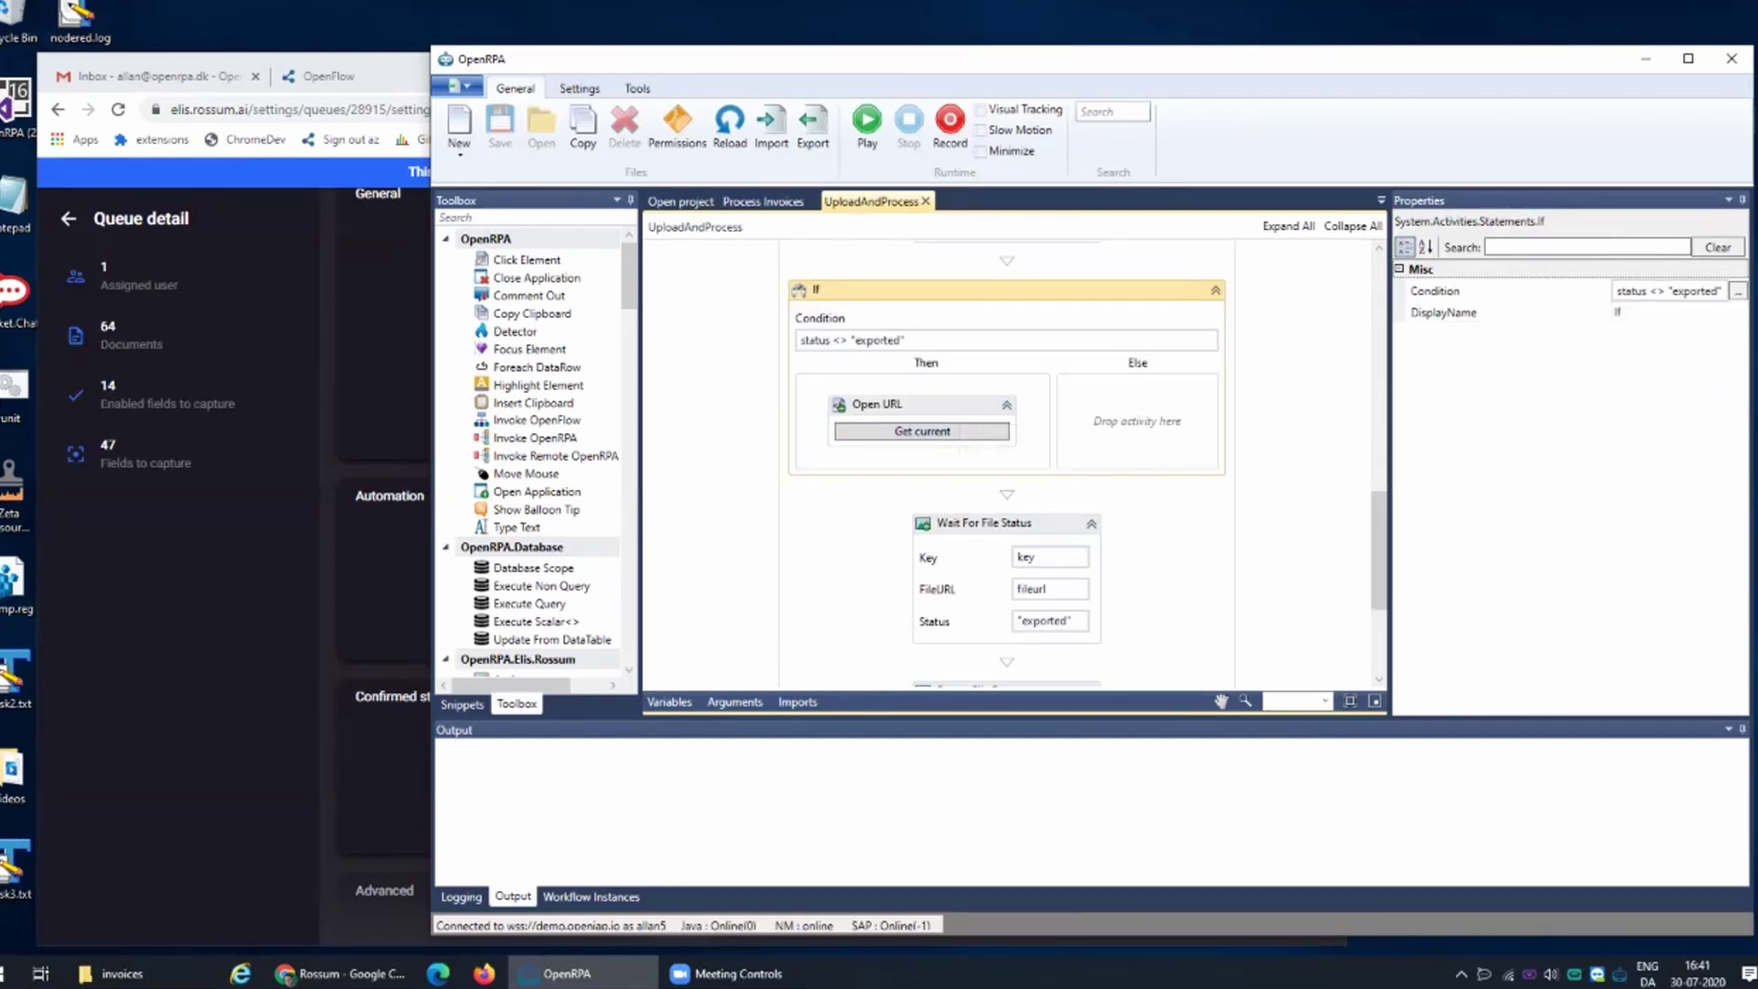
click(1216, 289)
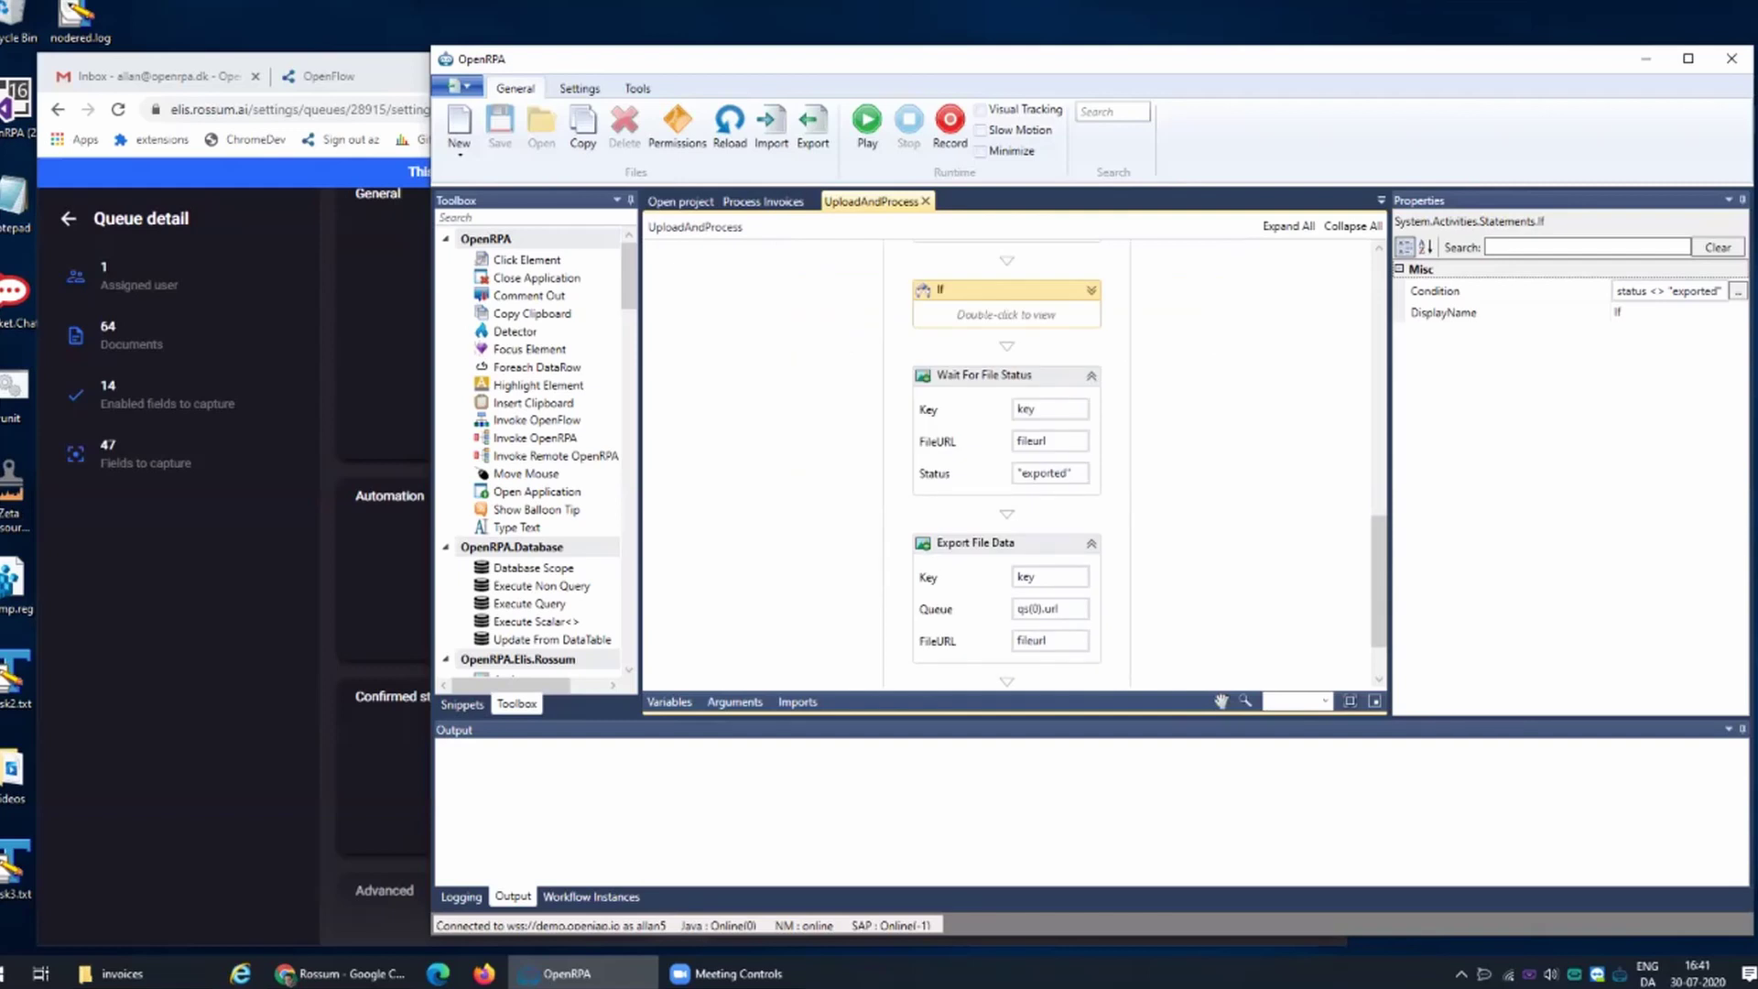
scroll(1006, 463, down, 2)
click(1005, 461)
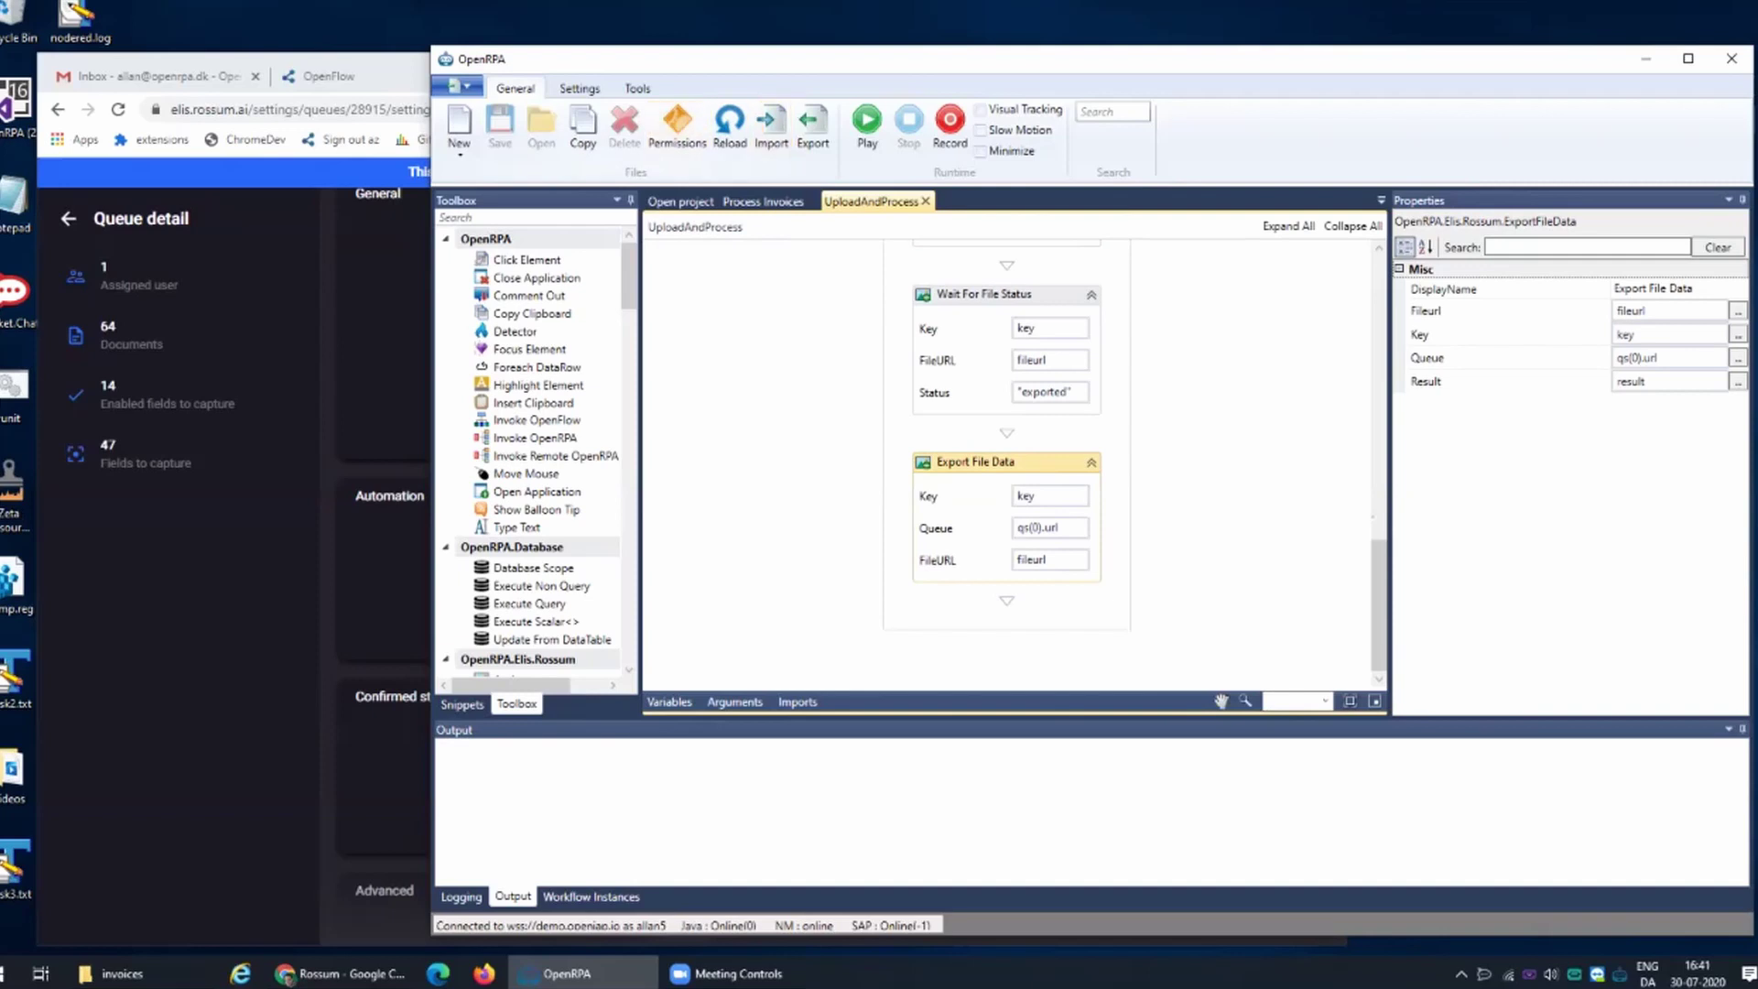
- Open the Process Invoices workflow, move the OpenRPA window aside to uncover the Rossum page, and run the workflow
click(762, 201)
drag(787, 58, 1514, 63)
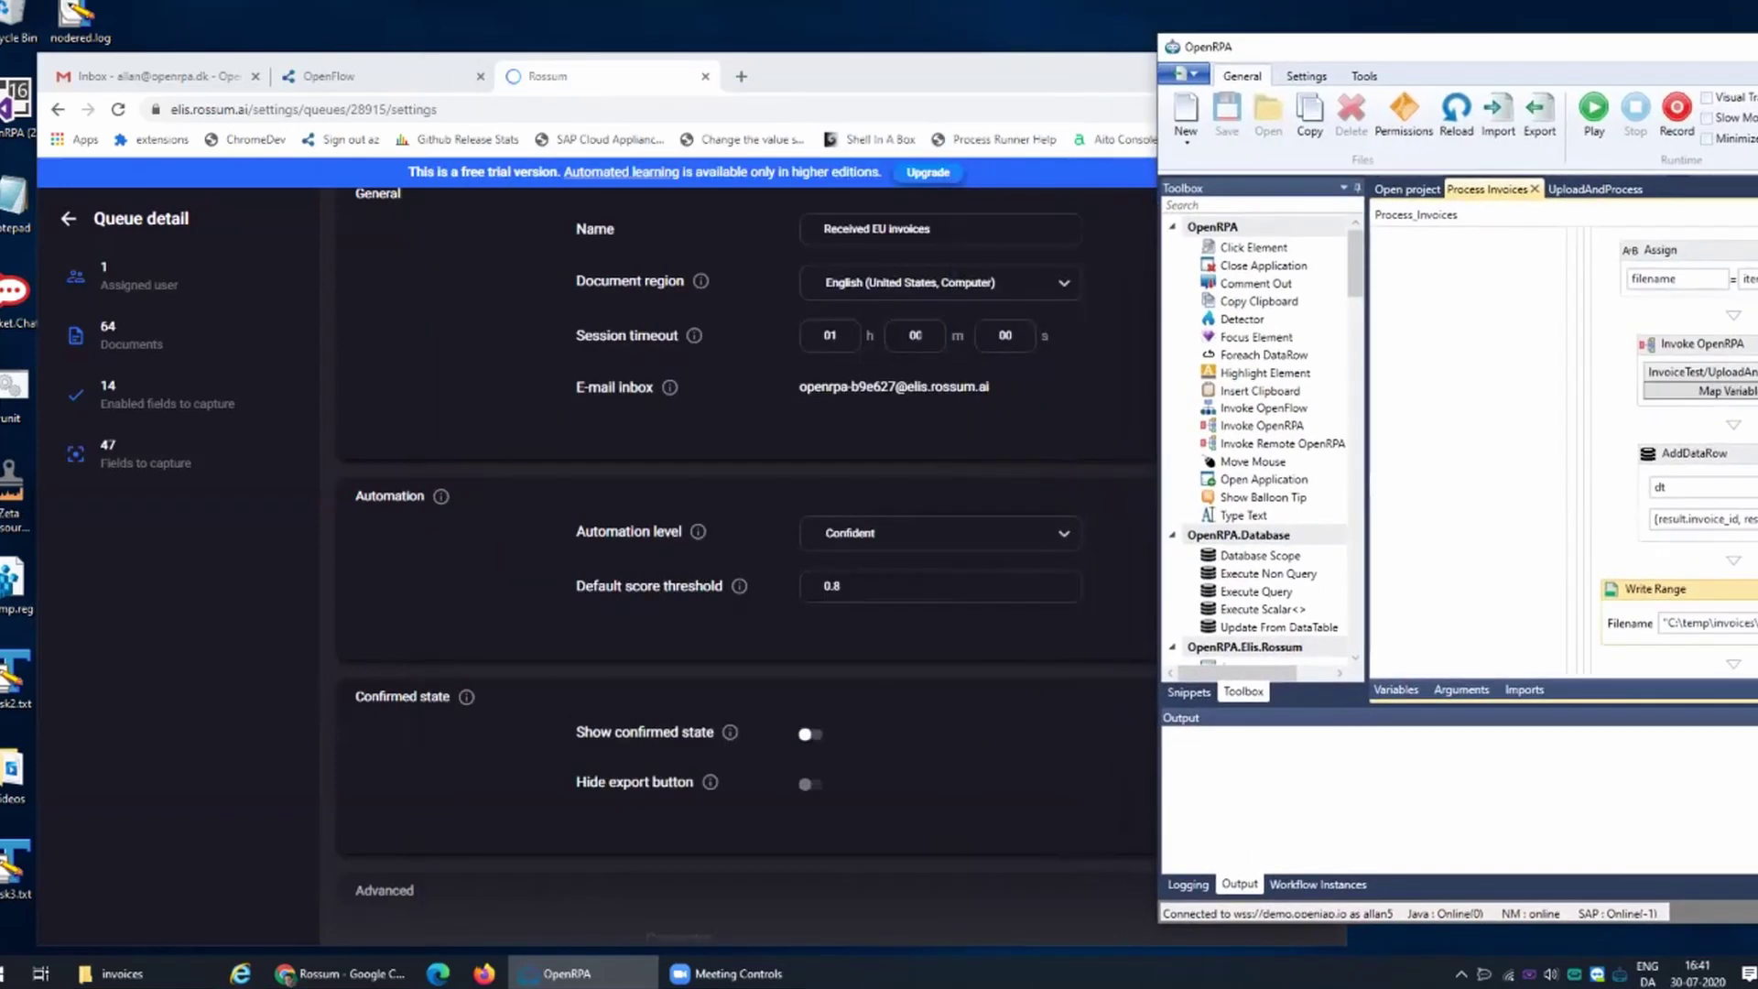
click(1593, 107)
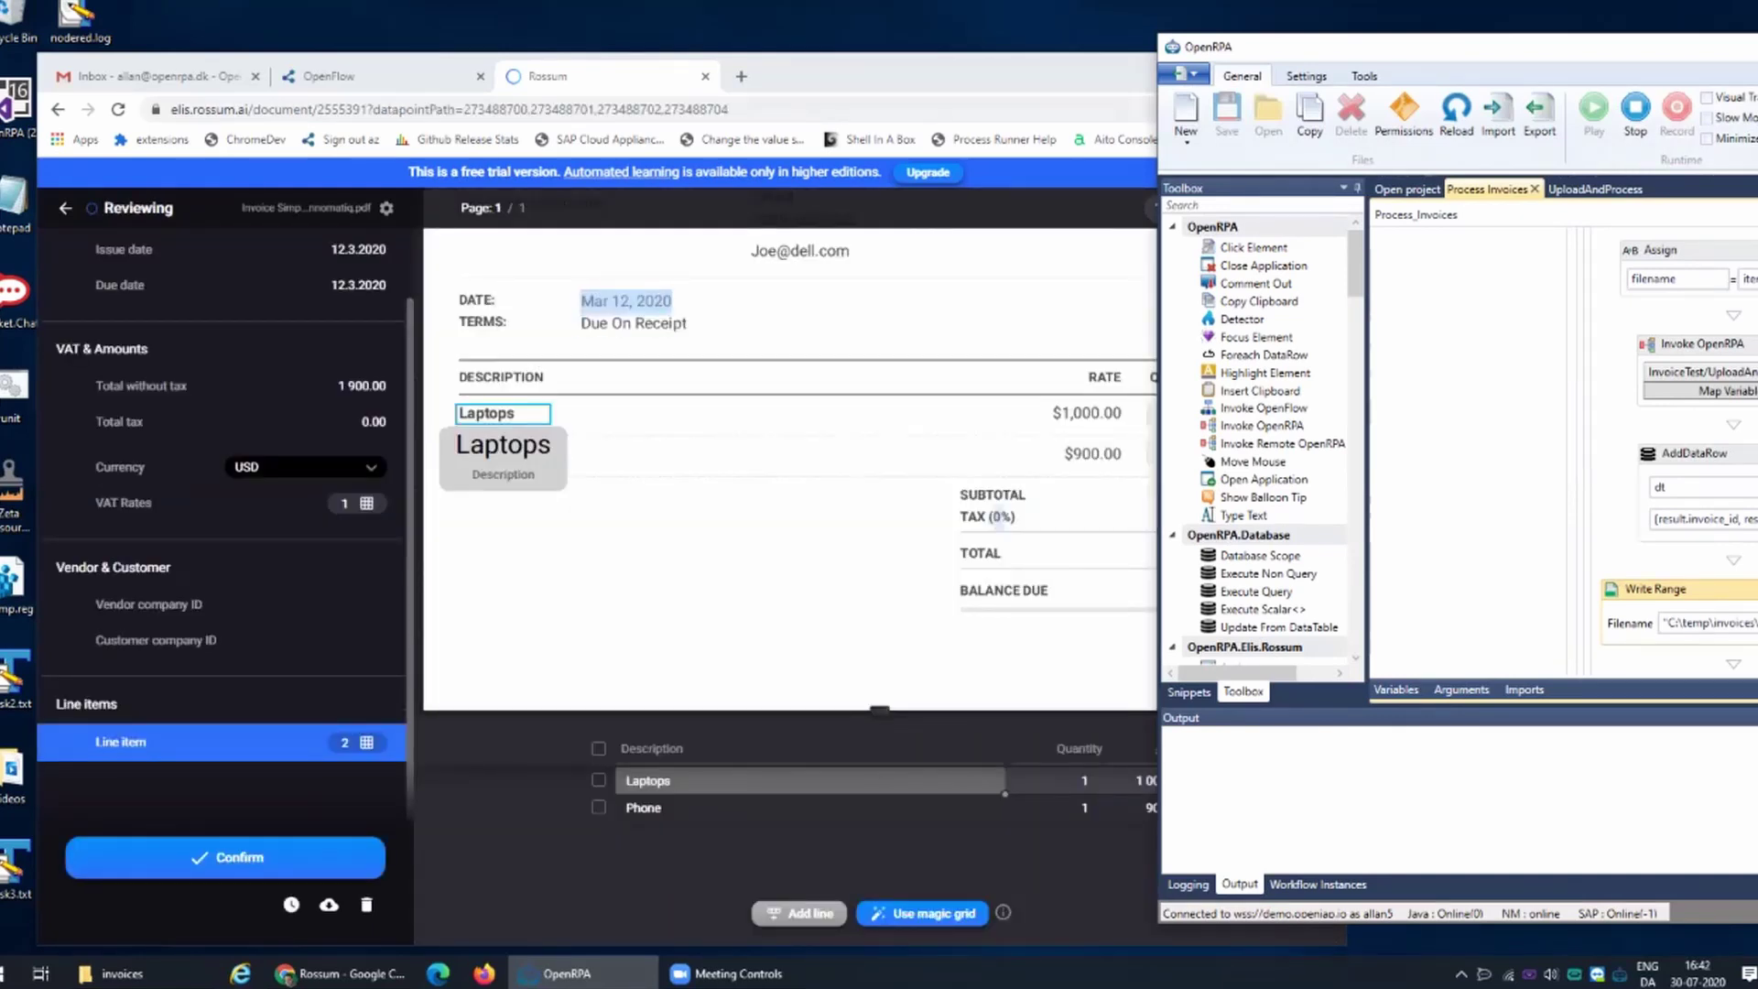
- In Rossum, set the invoice's Vendor company ID to Innomatiq and capture Dell Computers as the Customer company ID
click(671, 780)
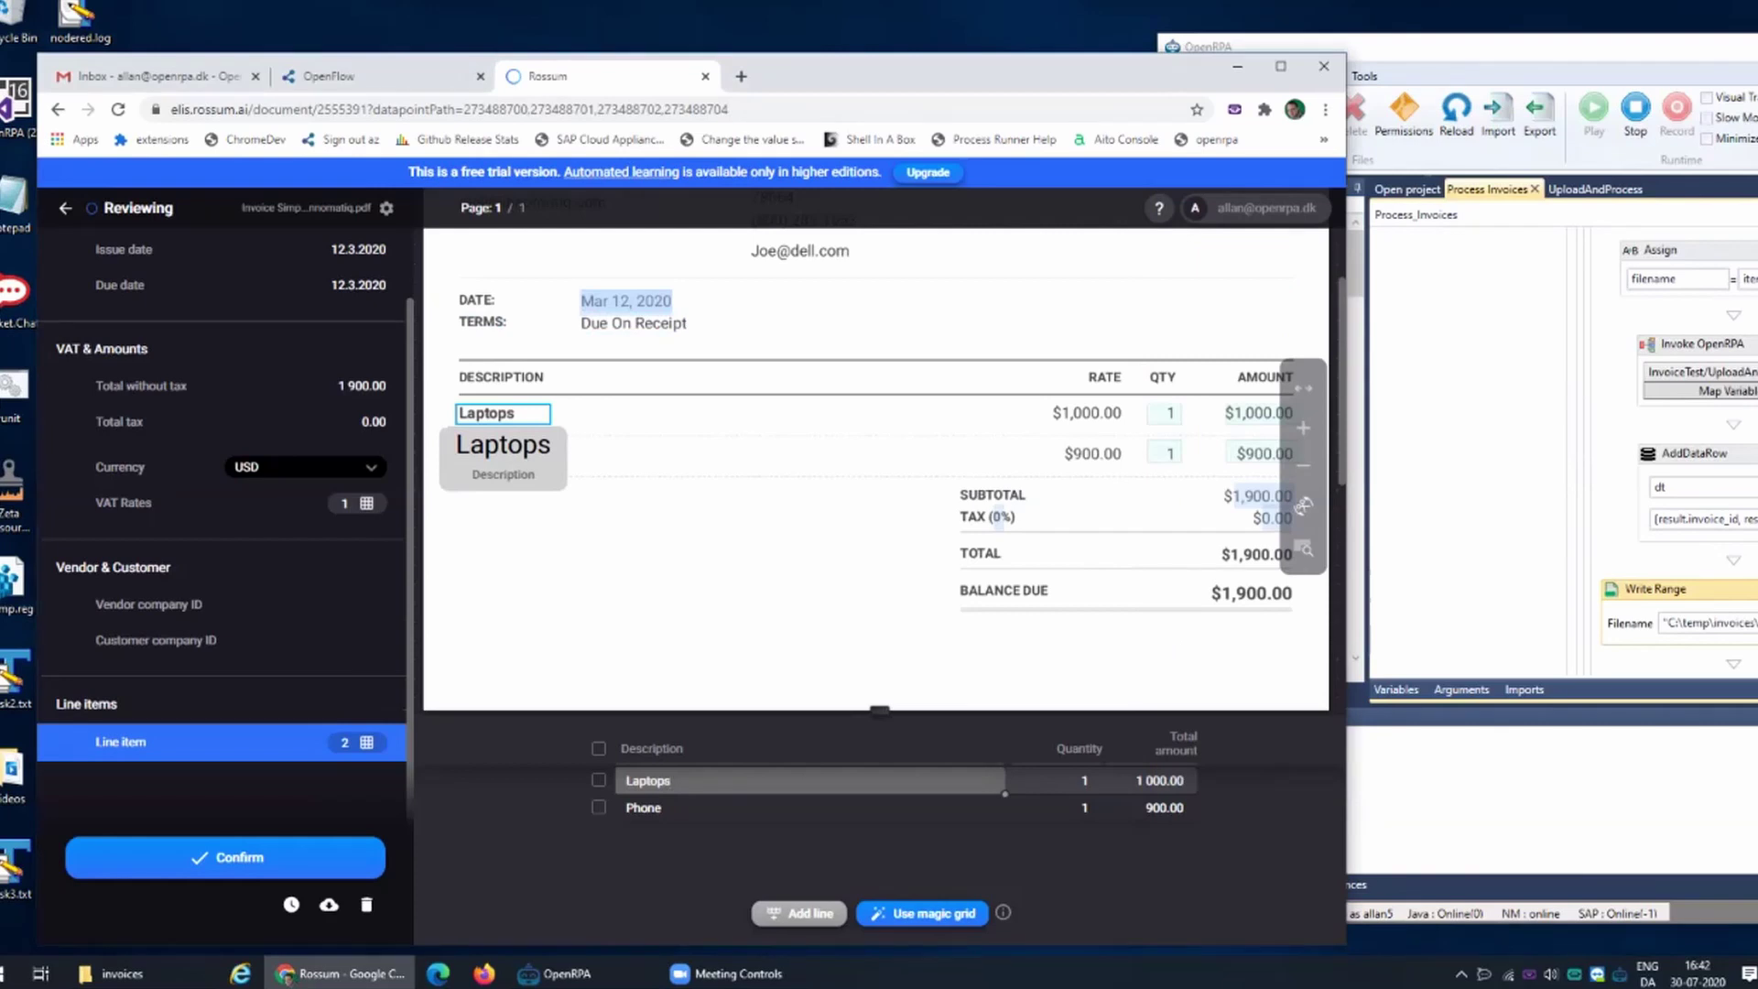
scroll(223, 531, up, 1)
click(148, 604)
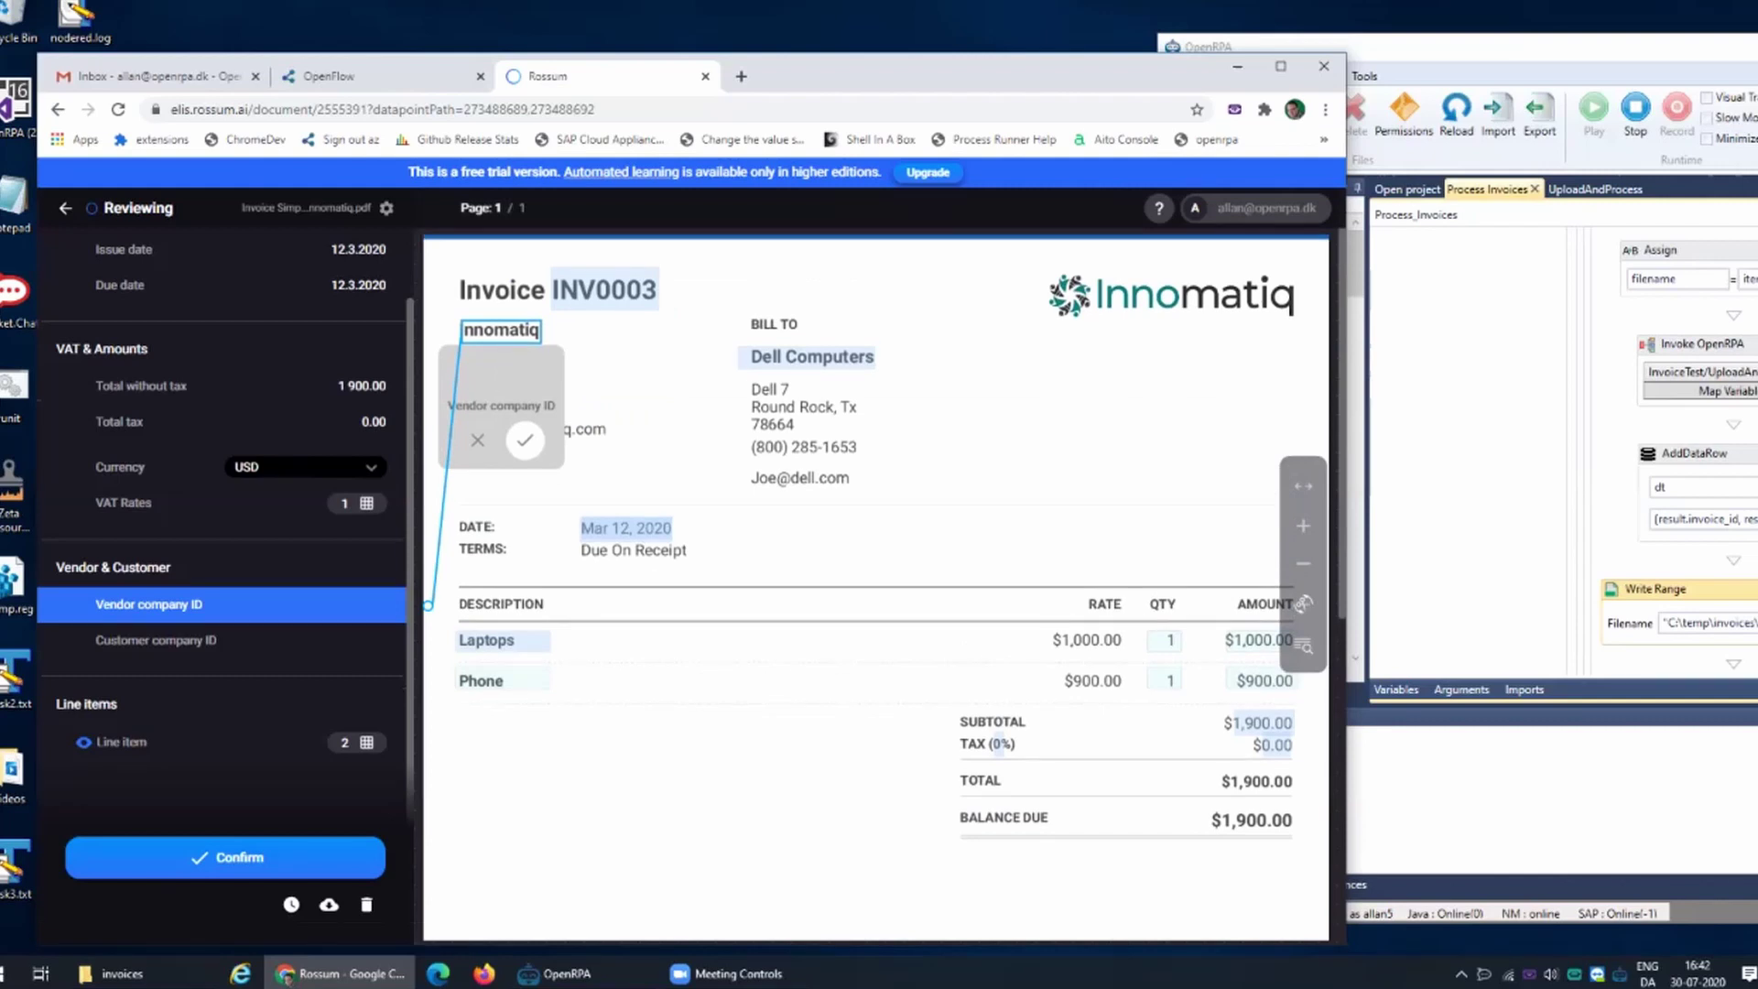
text(Innomatiq)
key(Return)
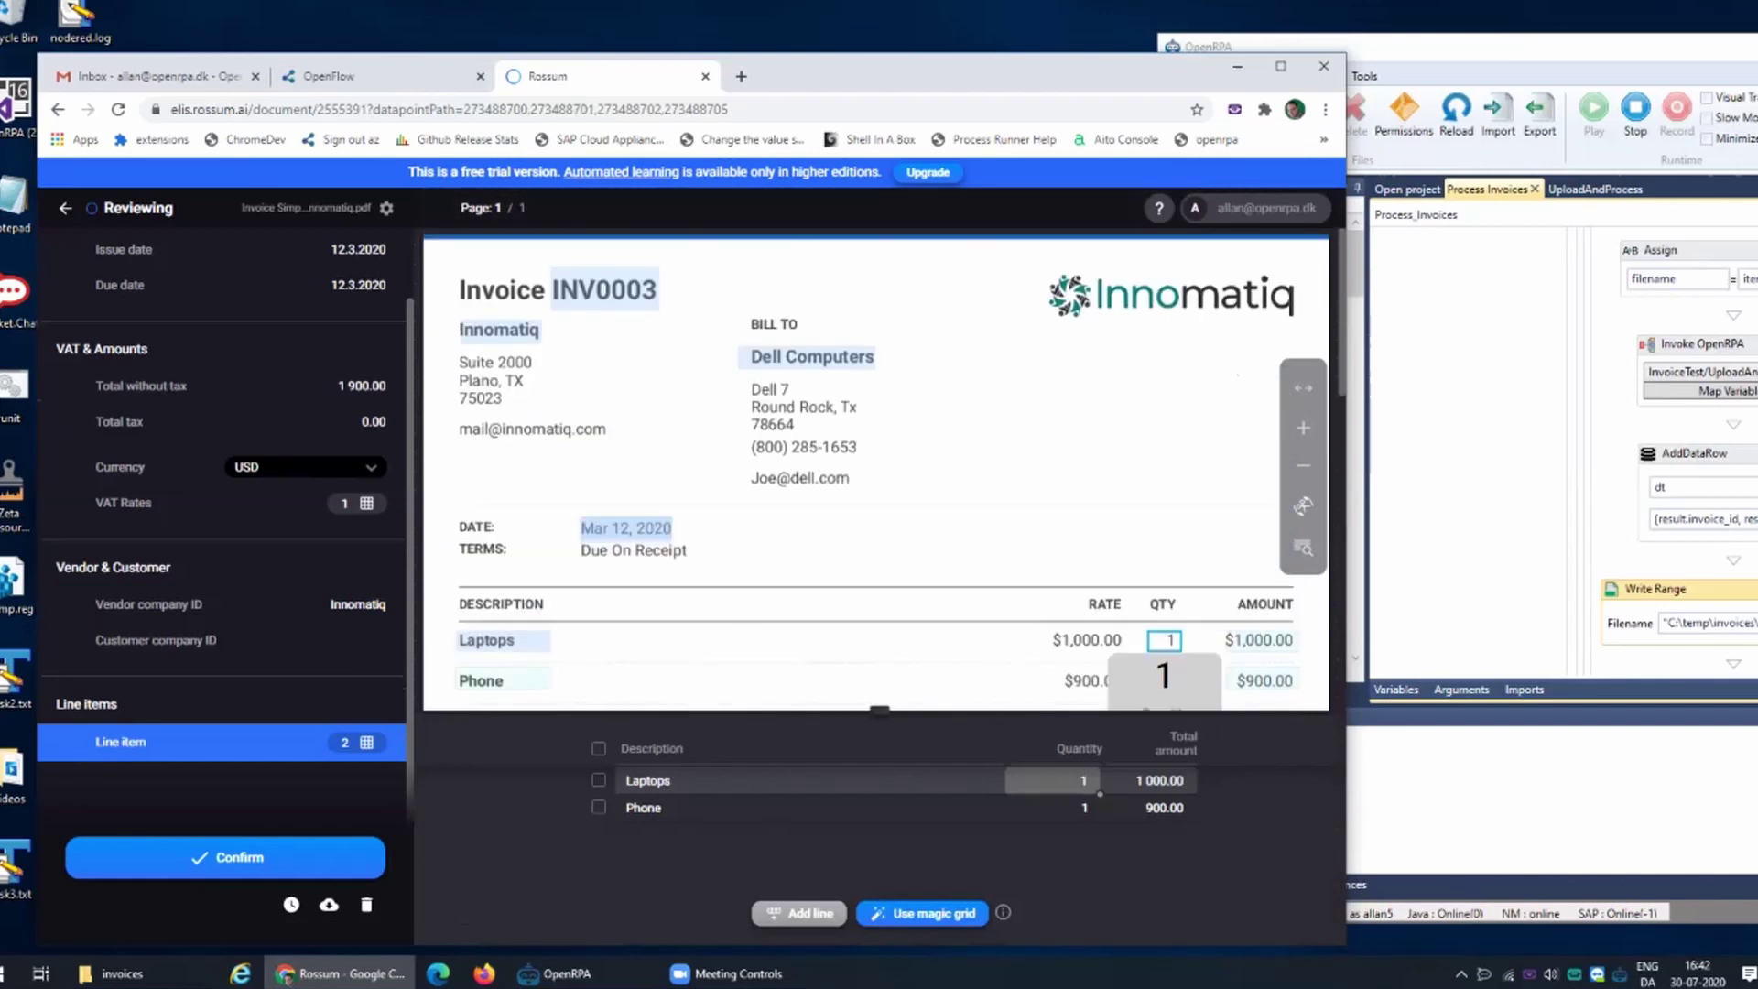
click(156, 640)
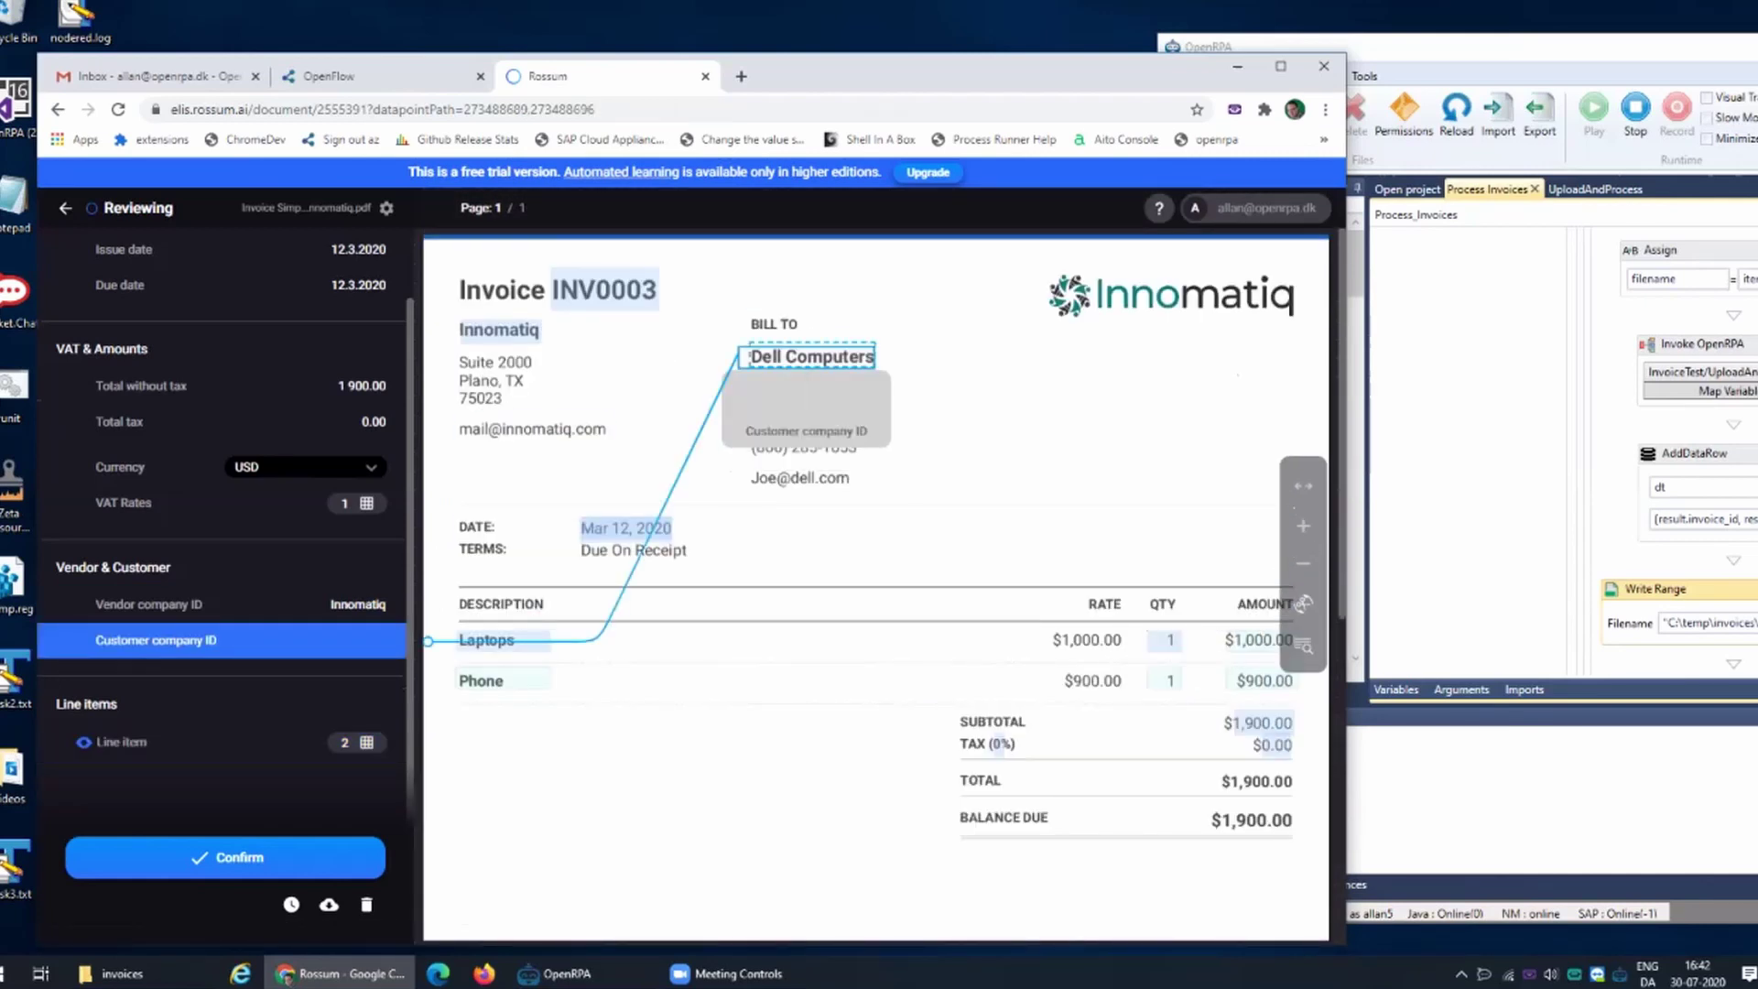
key(Return)
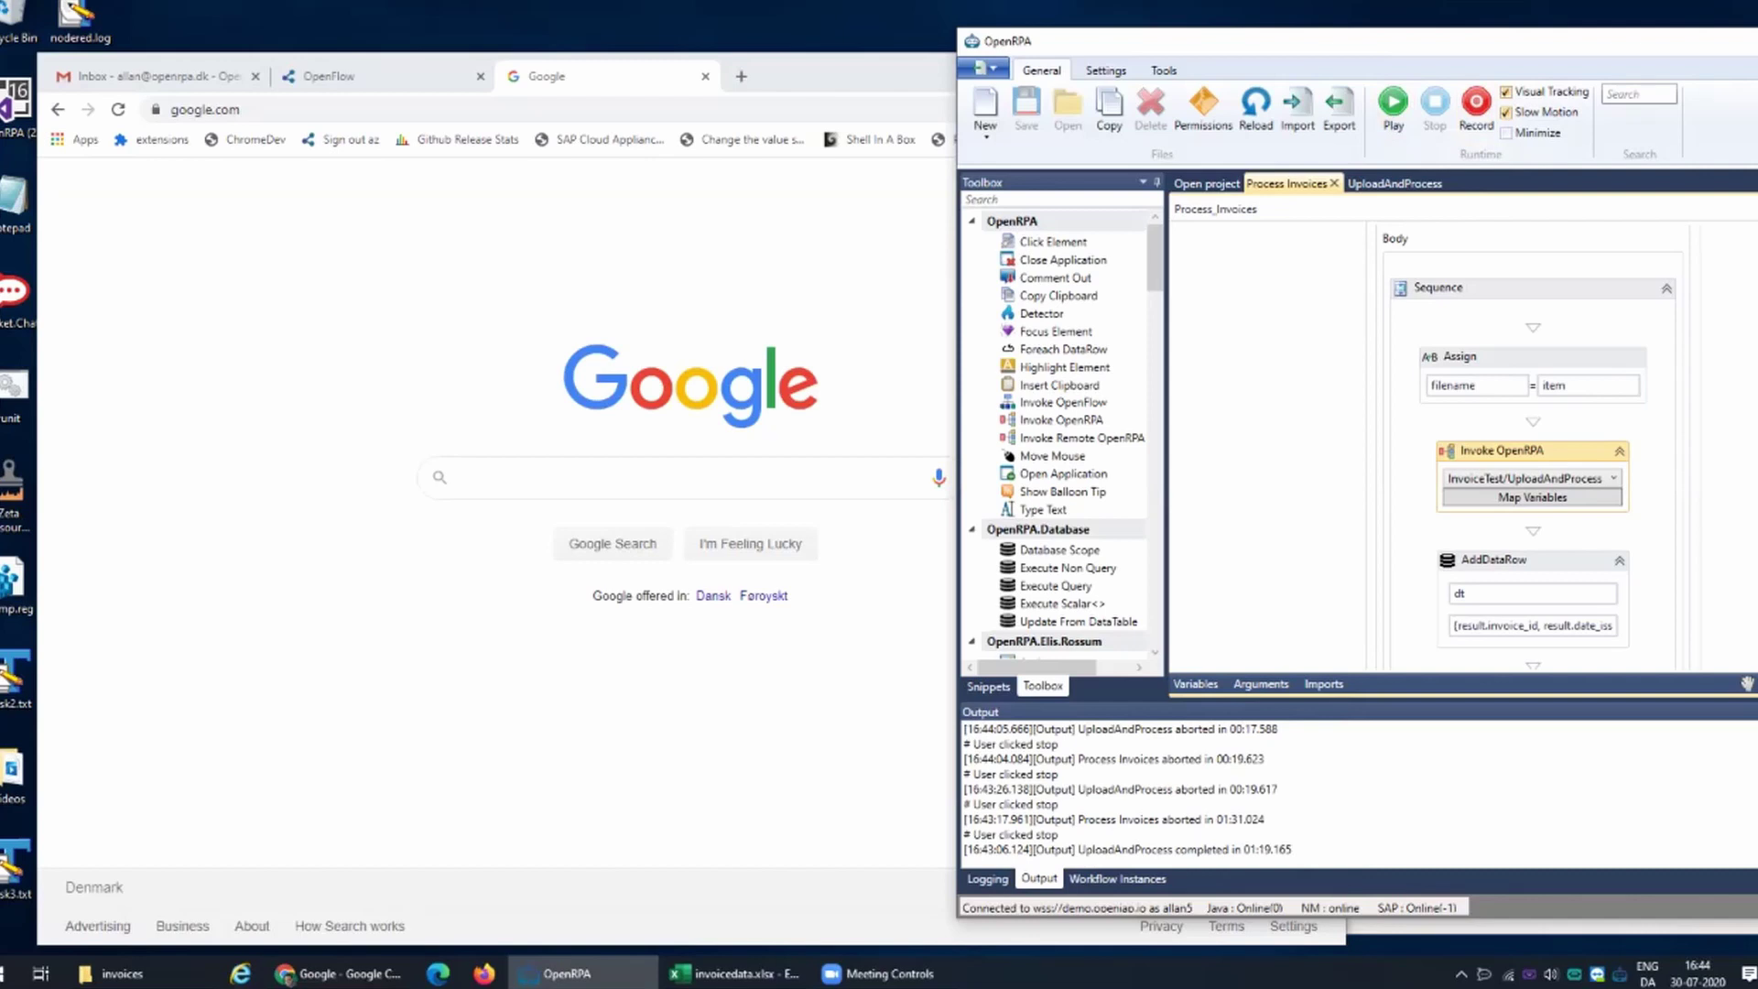
- Run Process Invoices again, then in Rossum capture Innomatiq as Vendor company ID and Dell Computers as Customer company ID
key(F5)
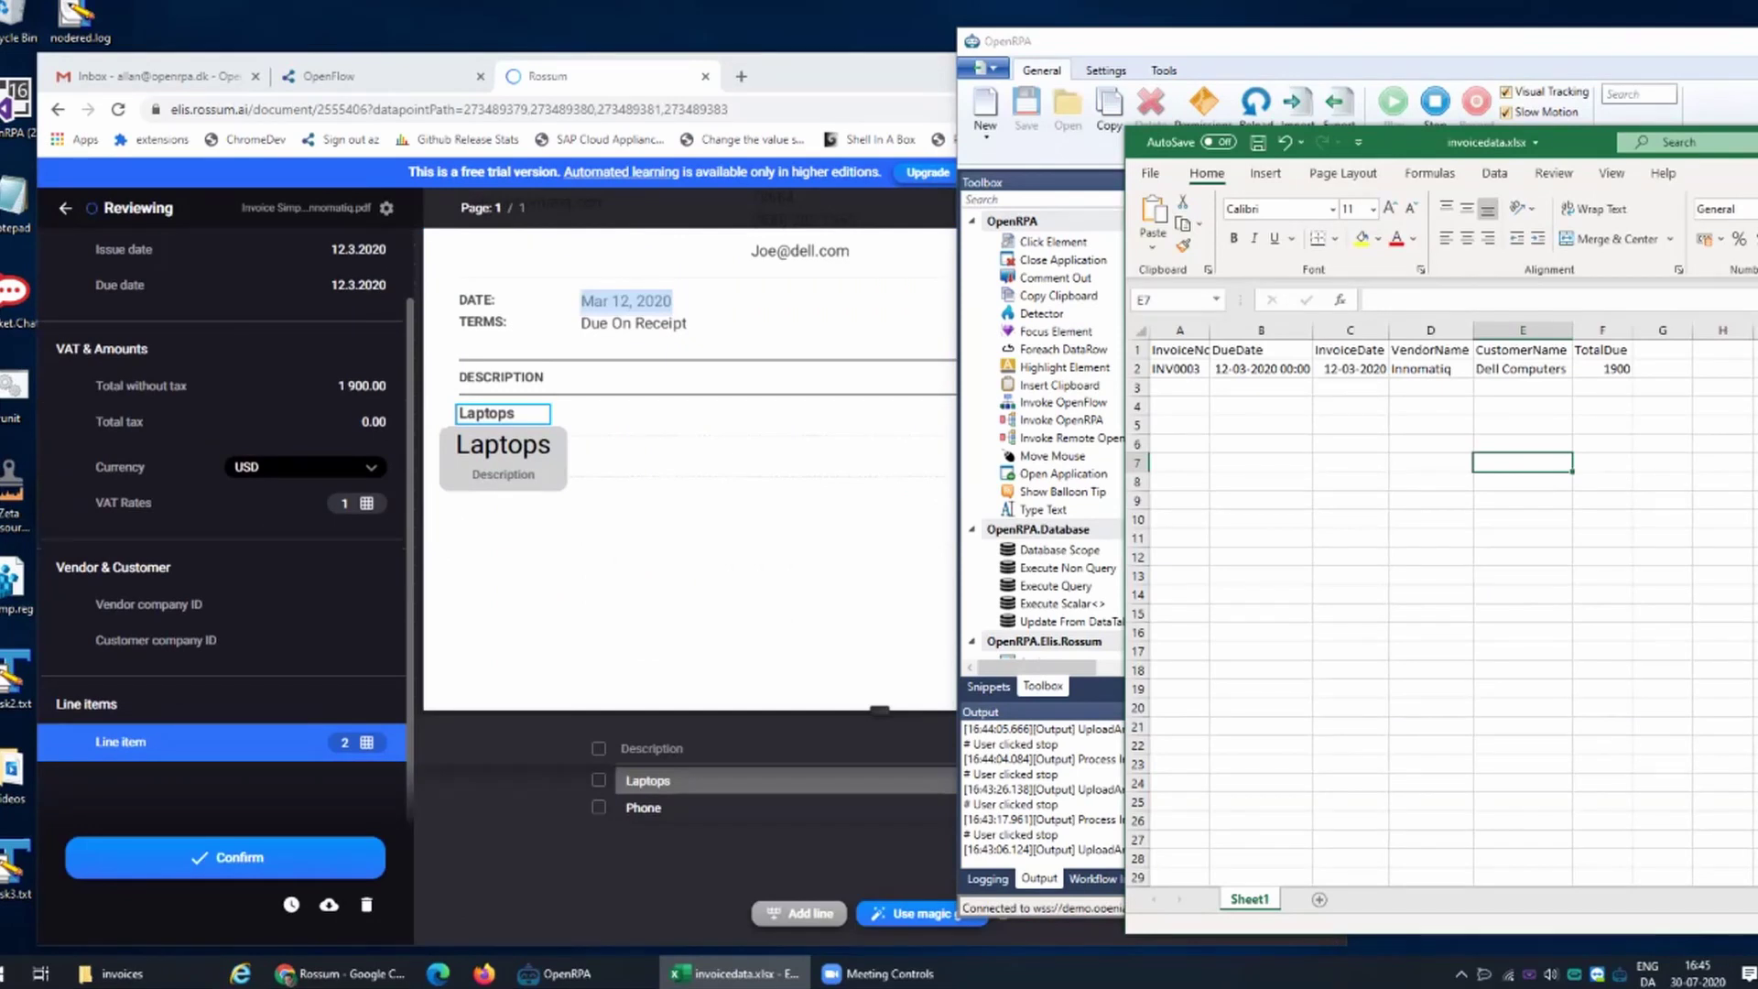
key(alt+Tab)
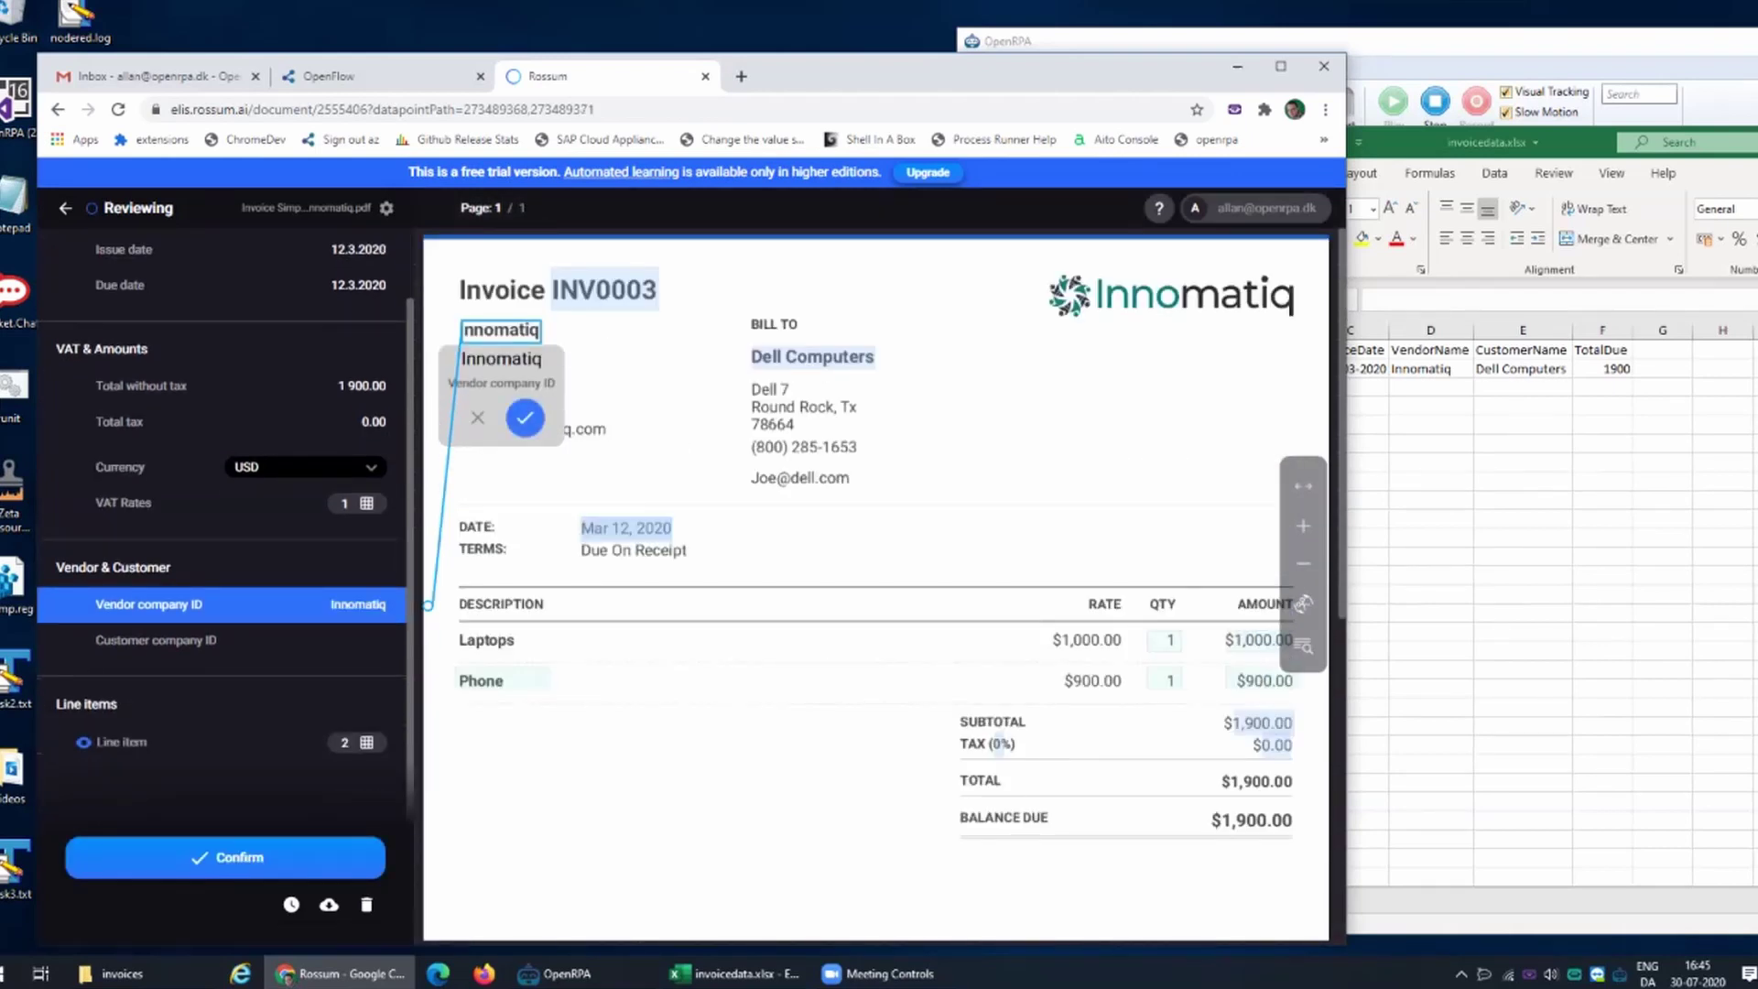
key(Return)
scroll(877, 449, up, 1)
click(811, 356)
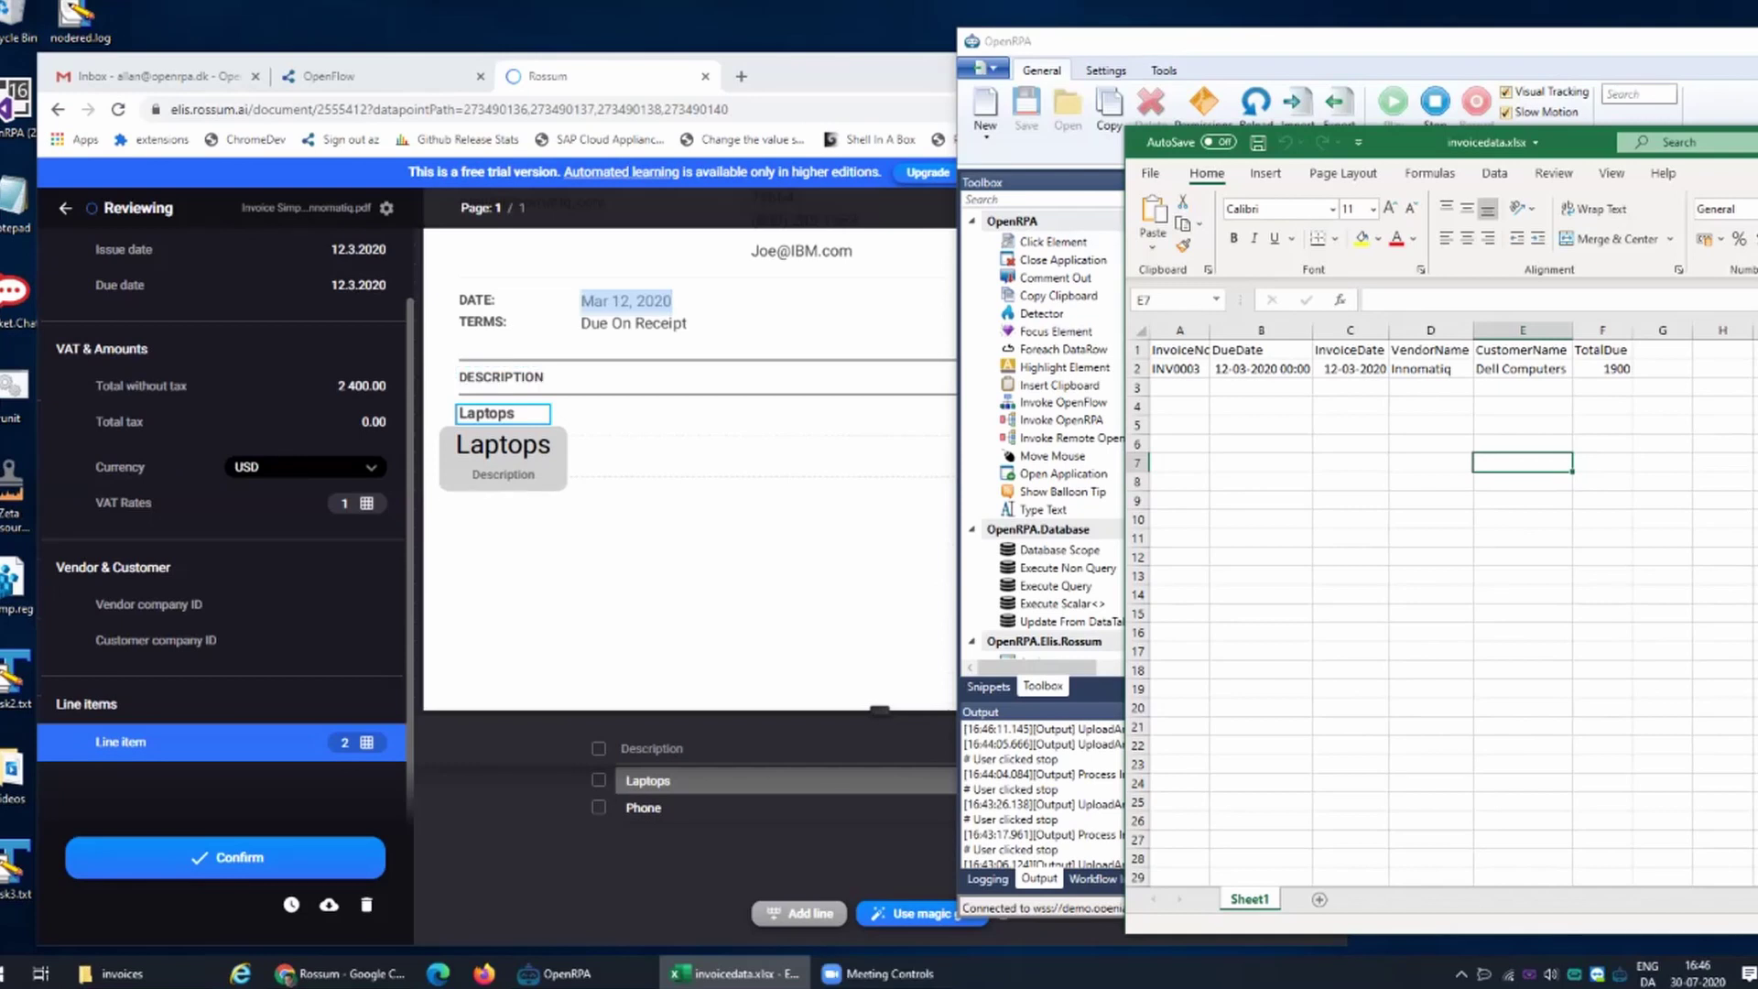
- On the second invoice under review, accept Innomatiq as Vendor company ID and IBM as Customer company ID
click(671, 780)
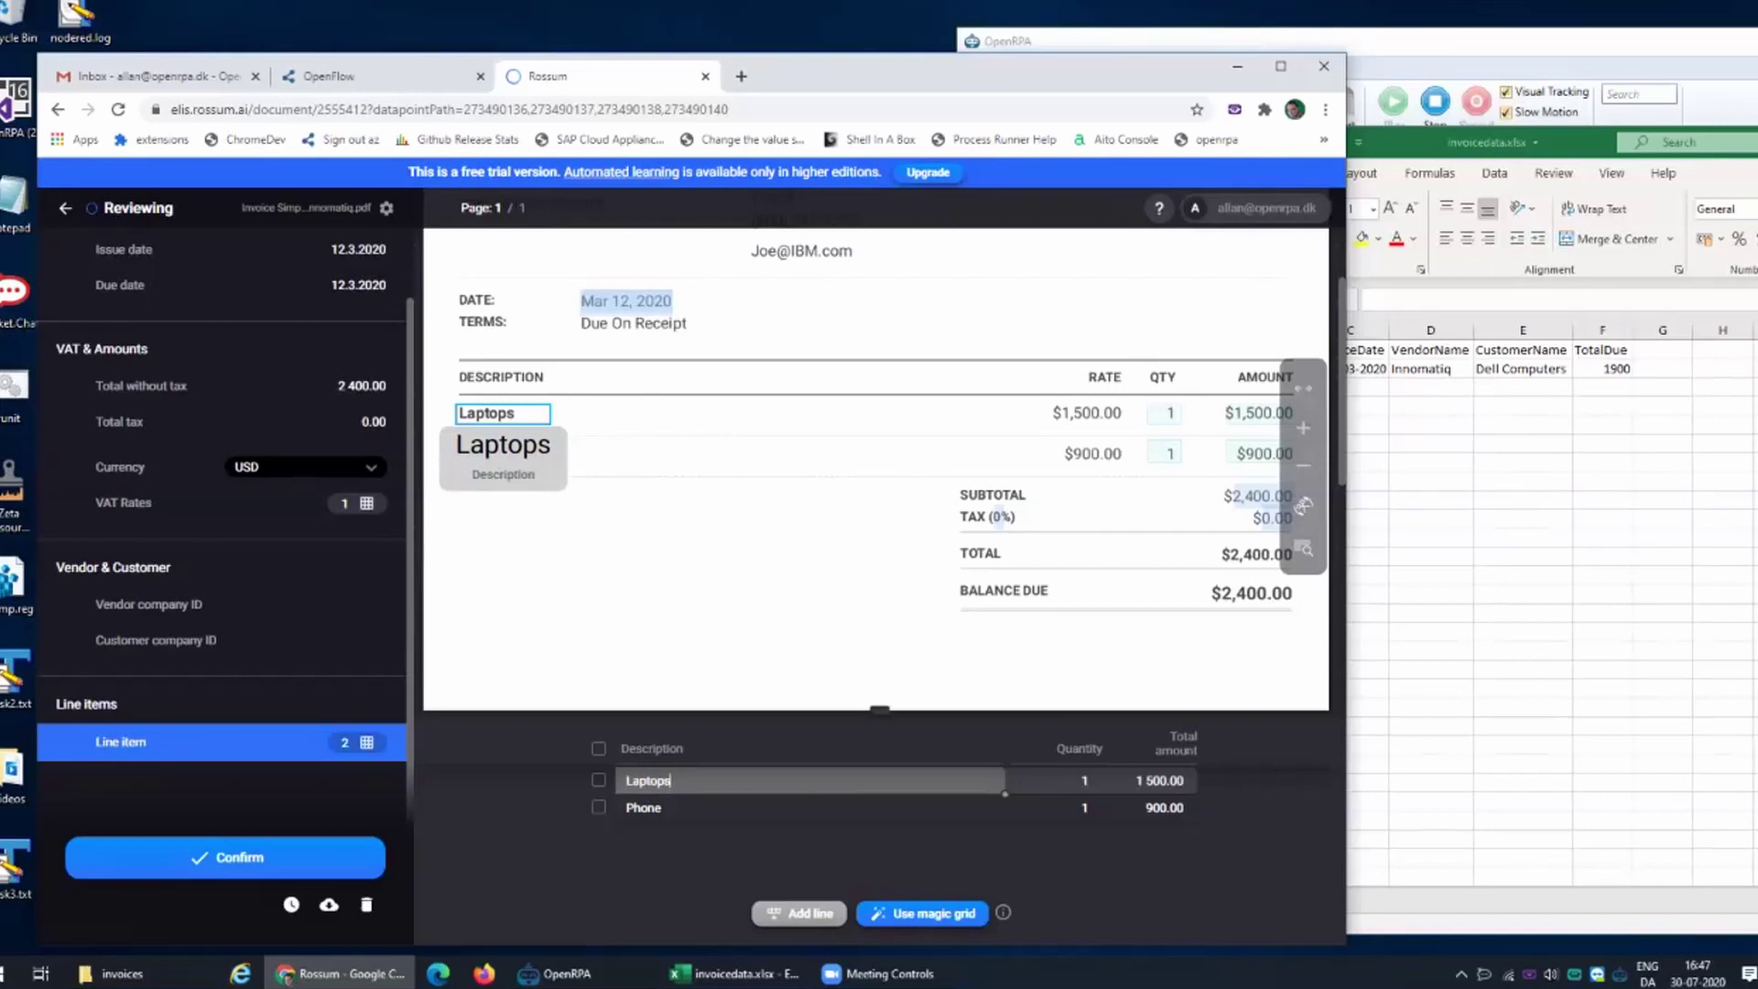
click(148, 605)
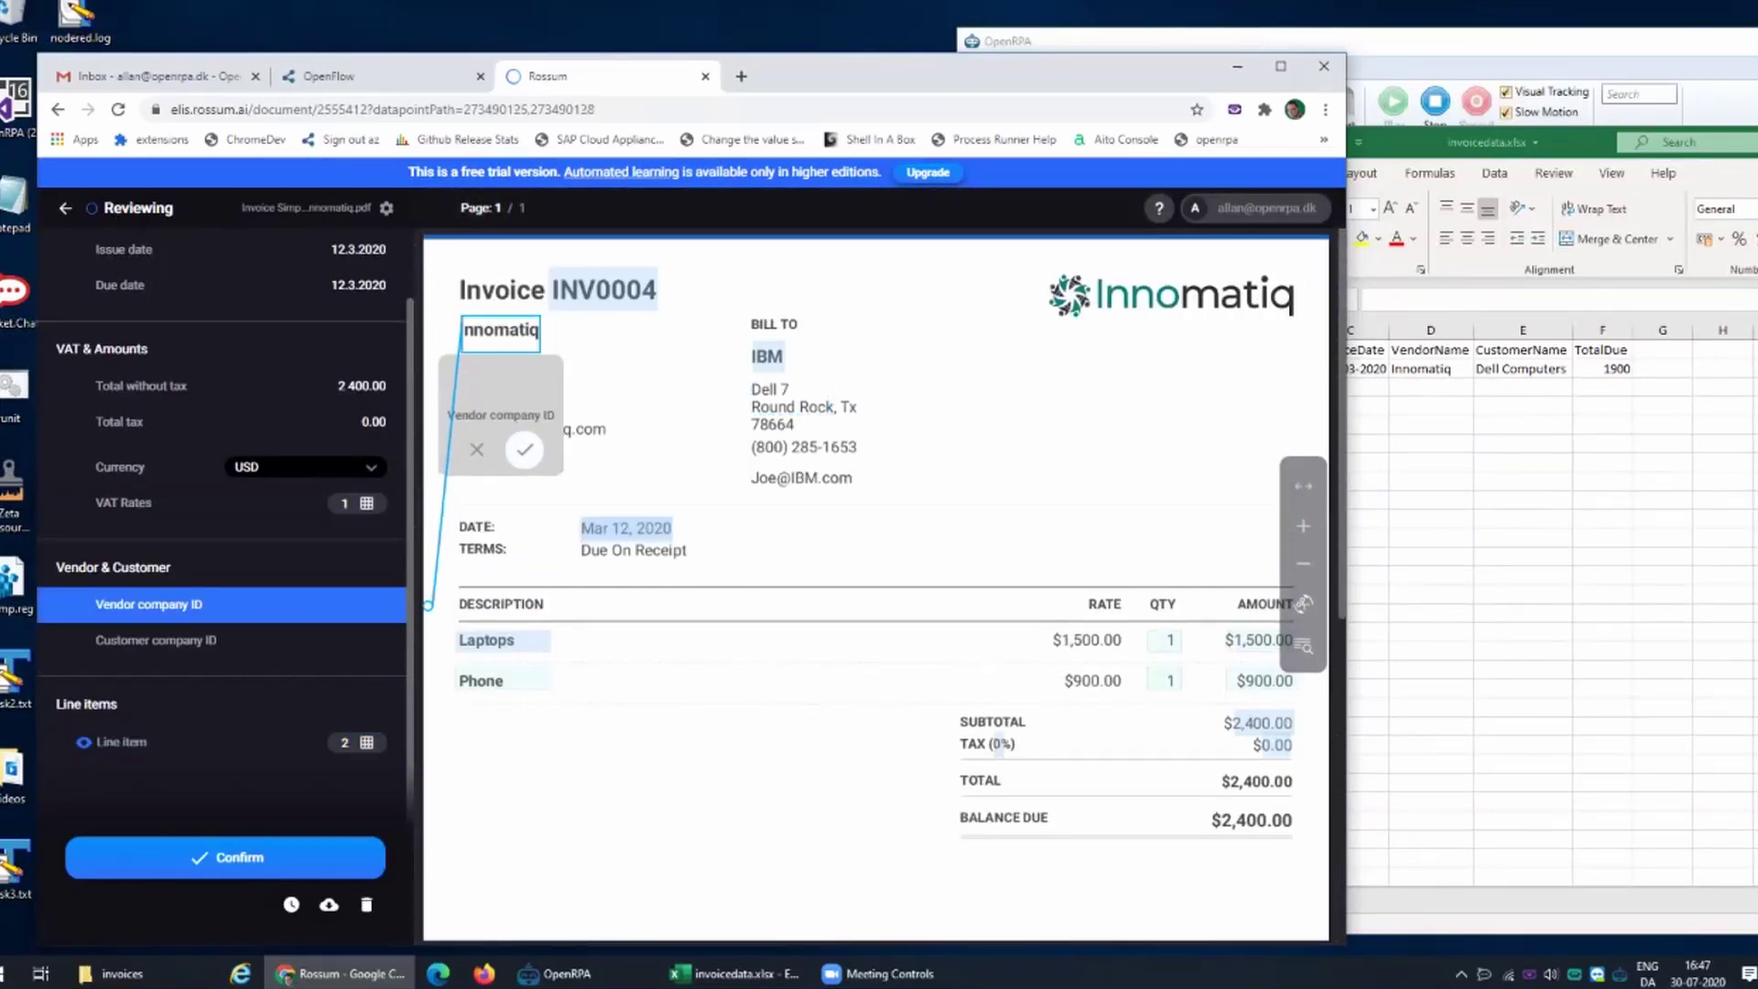
click(523, 427)
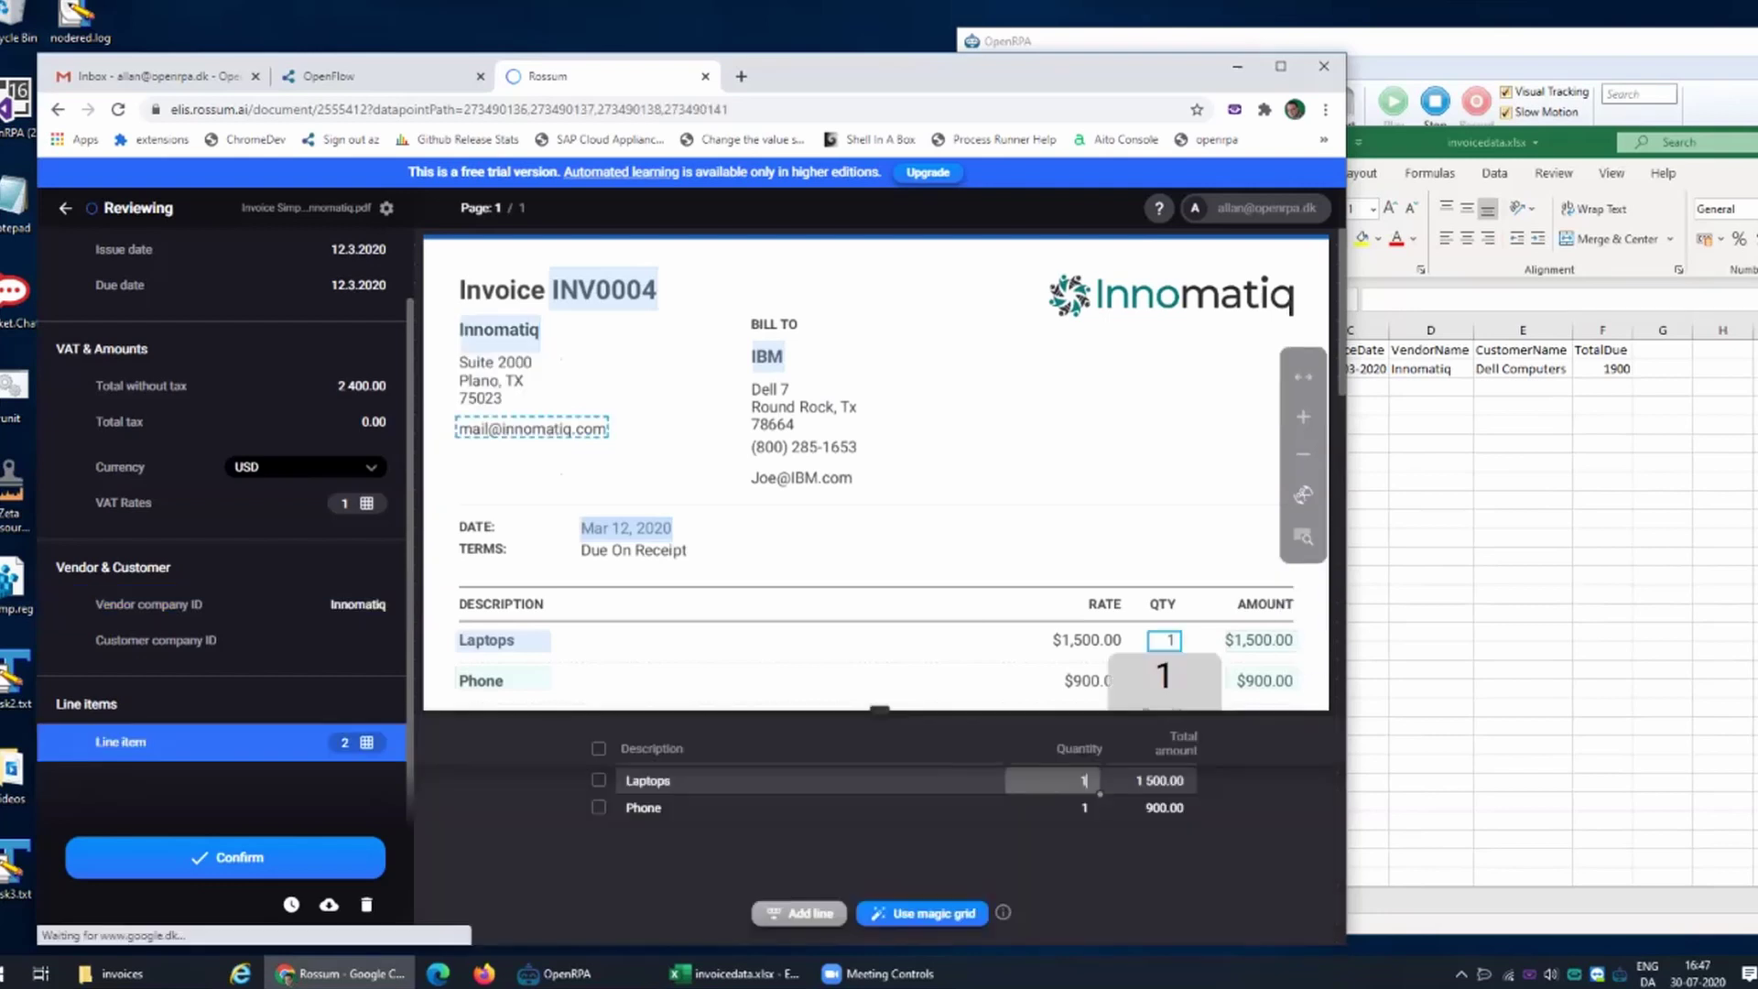
click(155, 640)
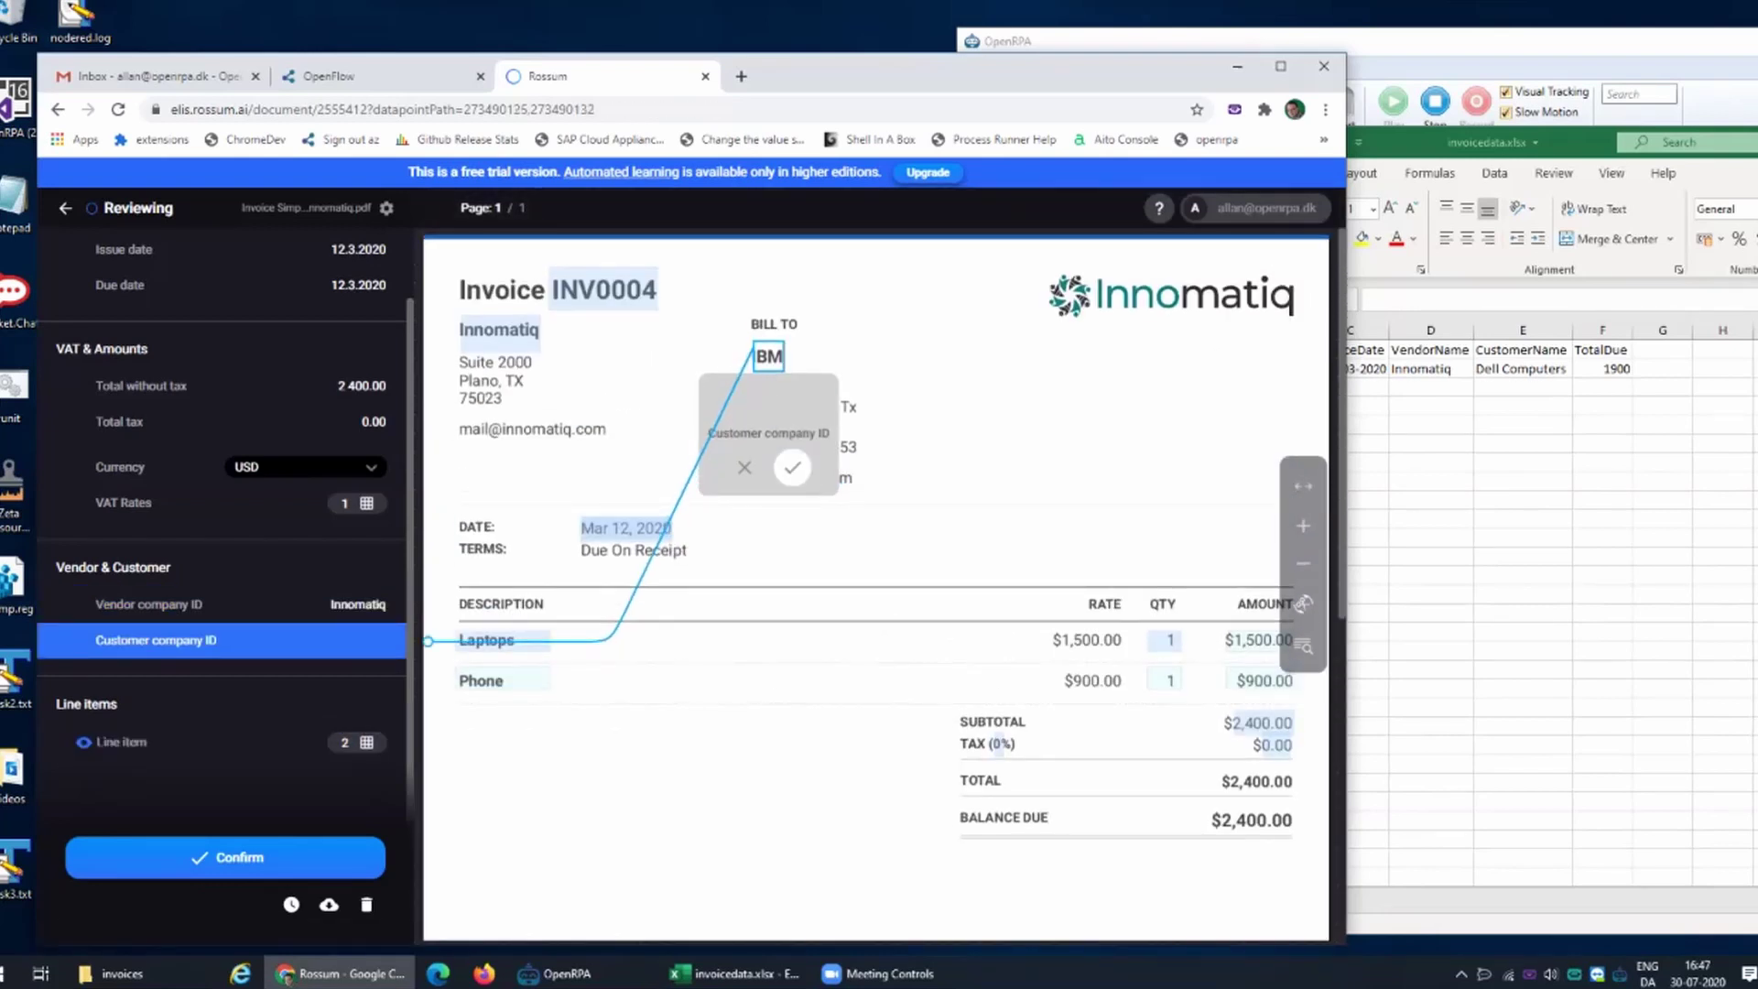
click(793, 446)
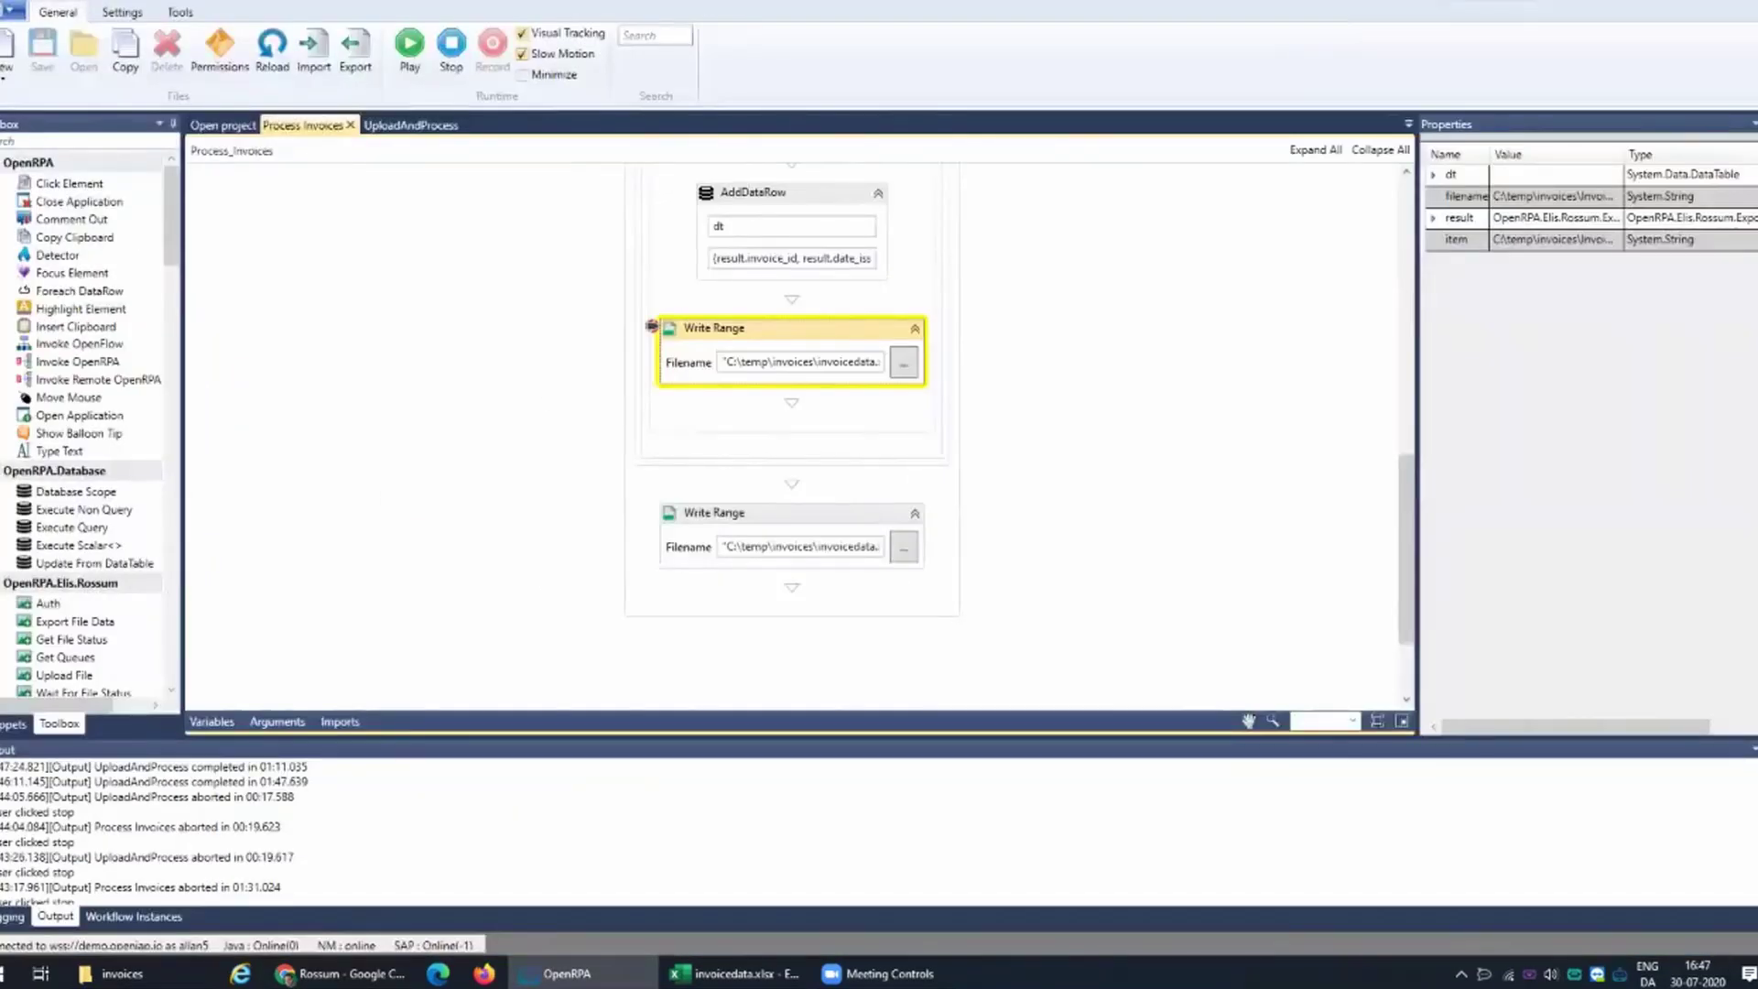
- Expand the result variable in OpenRPA to examine the data extracted from the invoice at the Write Range breakpoint
click(1433, 217)
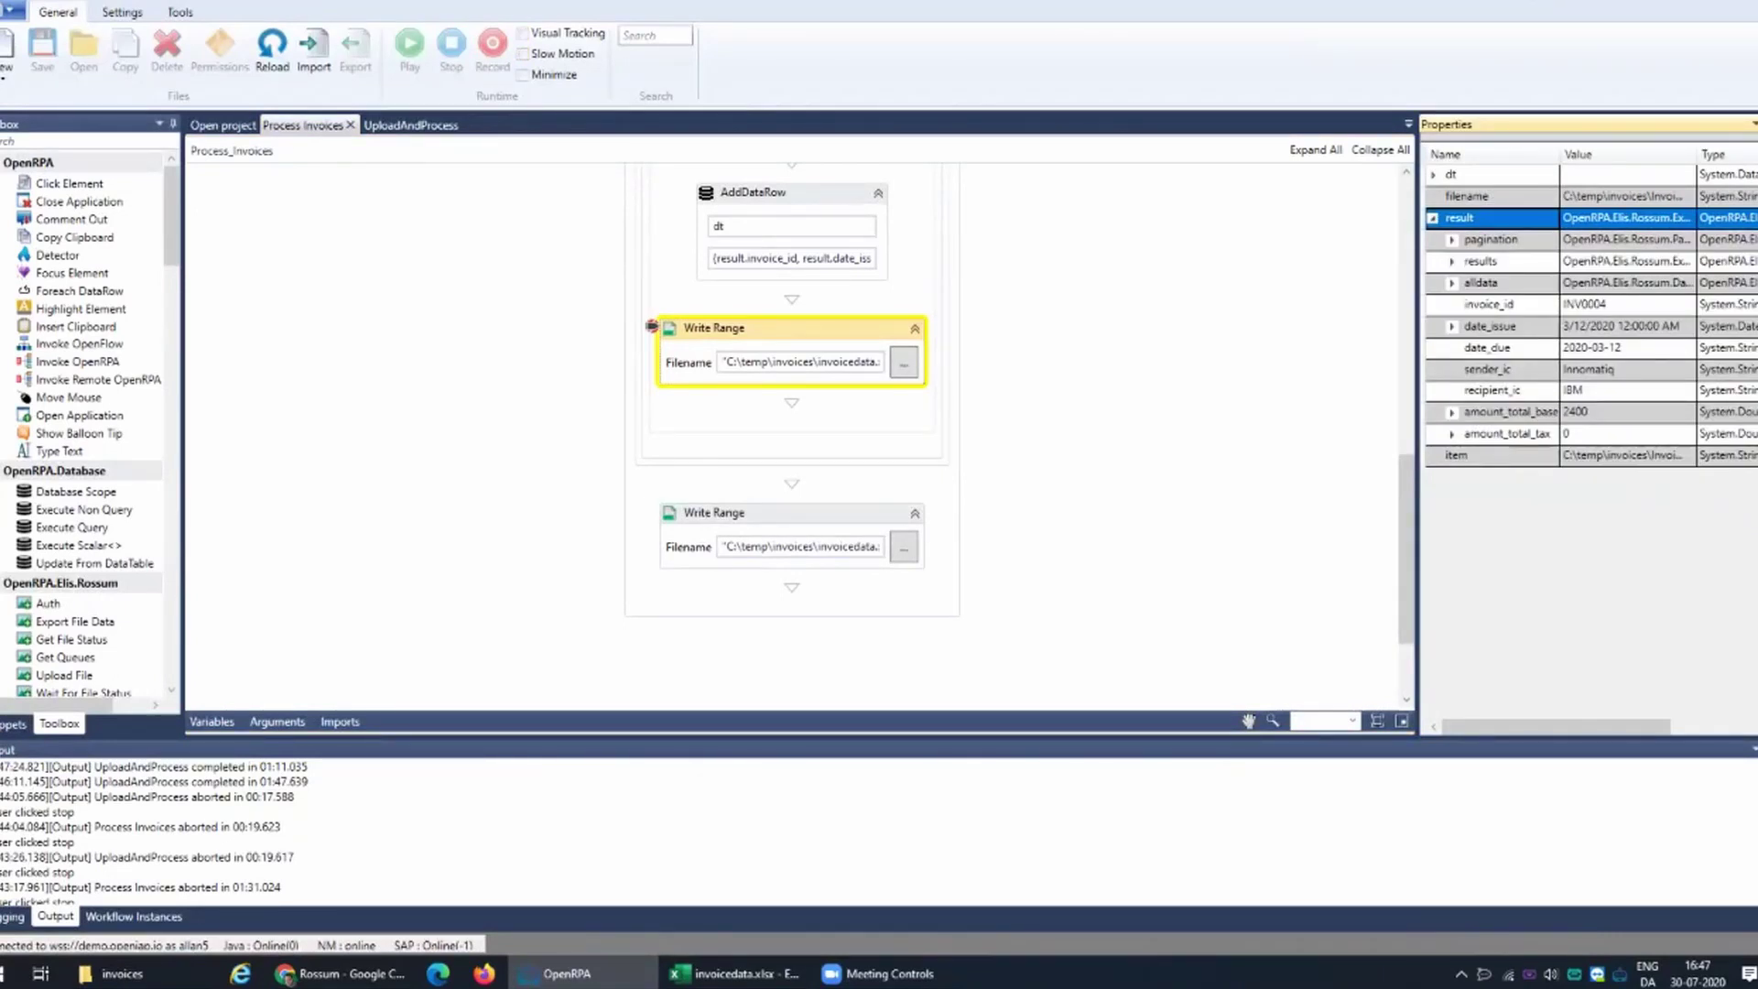
- Widen the variable view and expand alldata under result to examine every captured datapoint, including the invoice line items
drag(1417, 421, 964, 421)
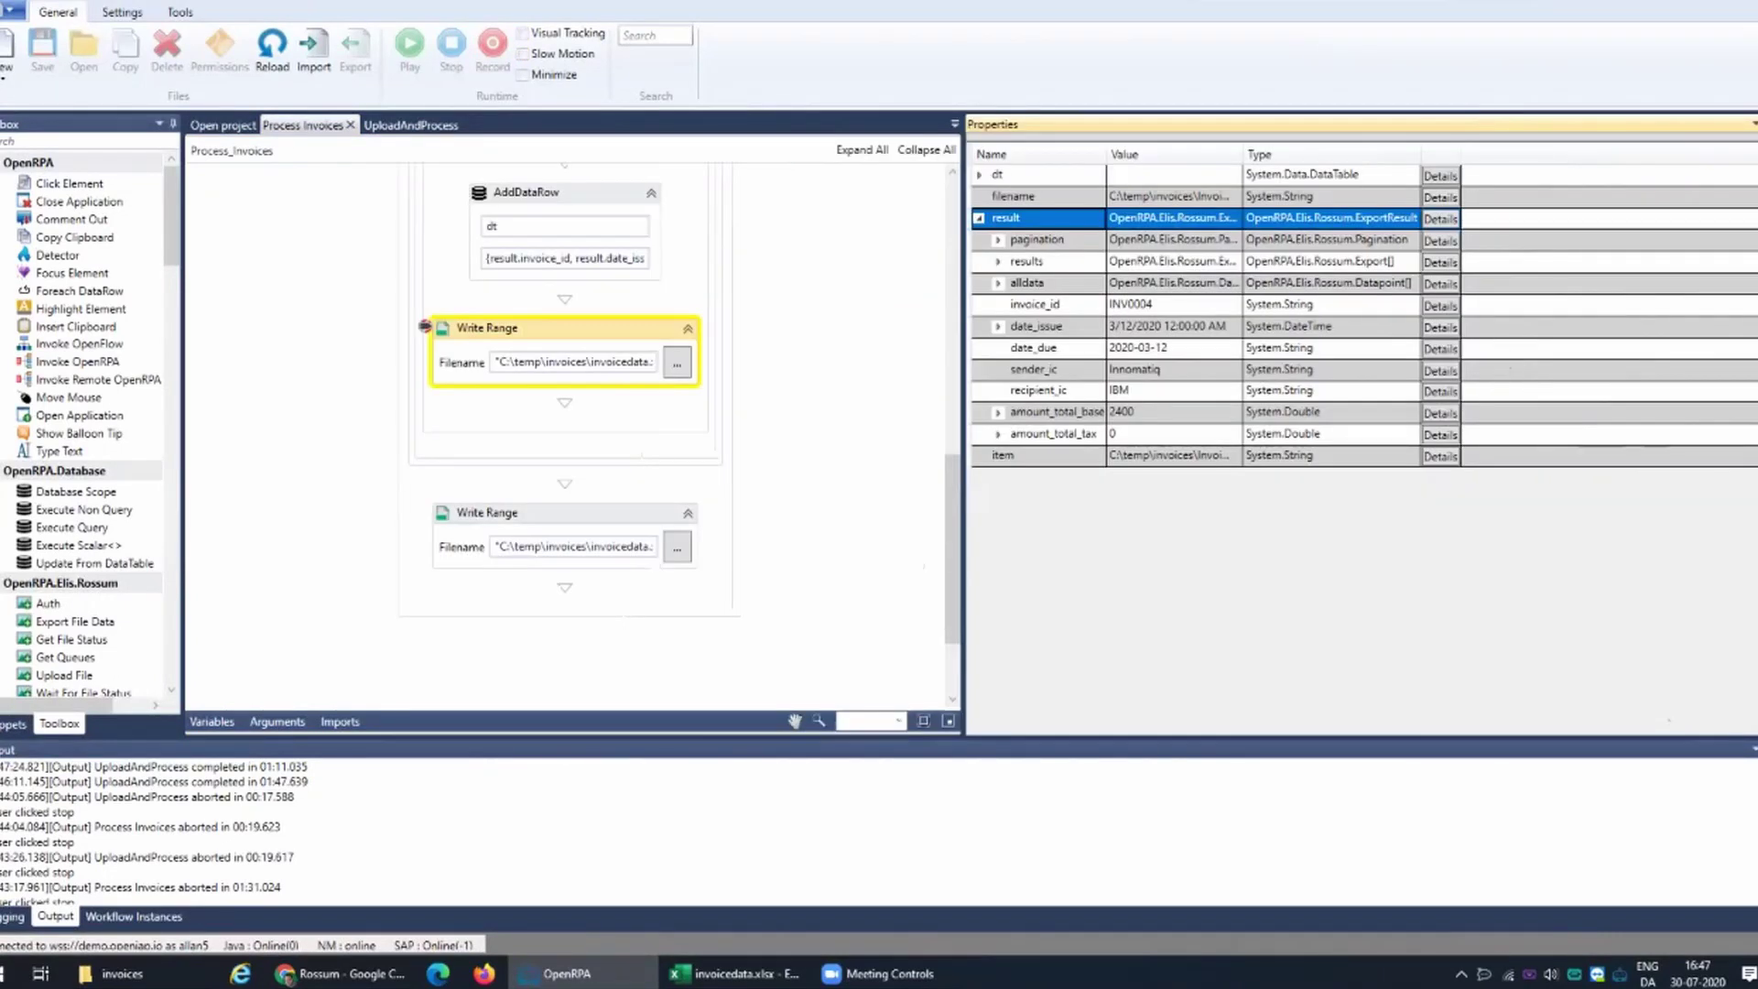
click(998, 283)
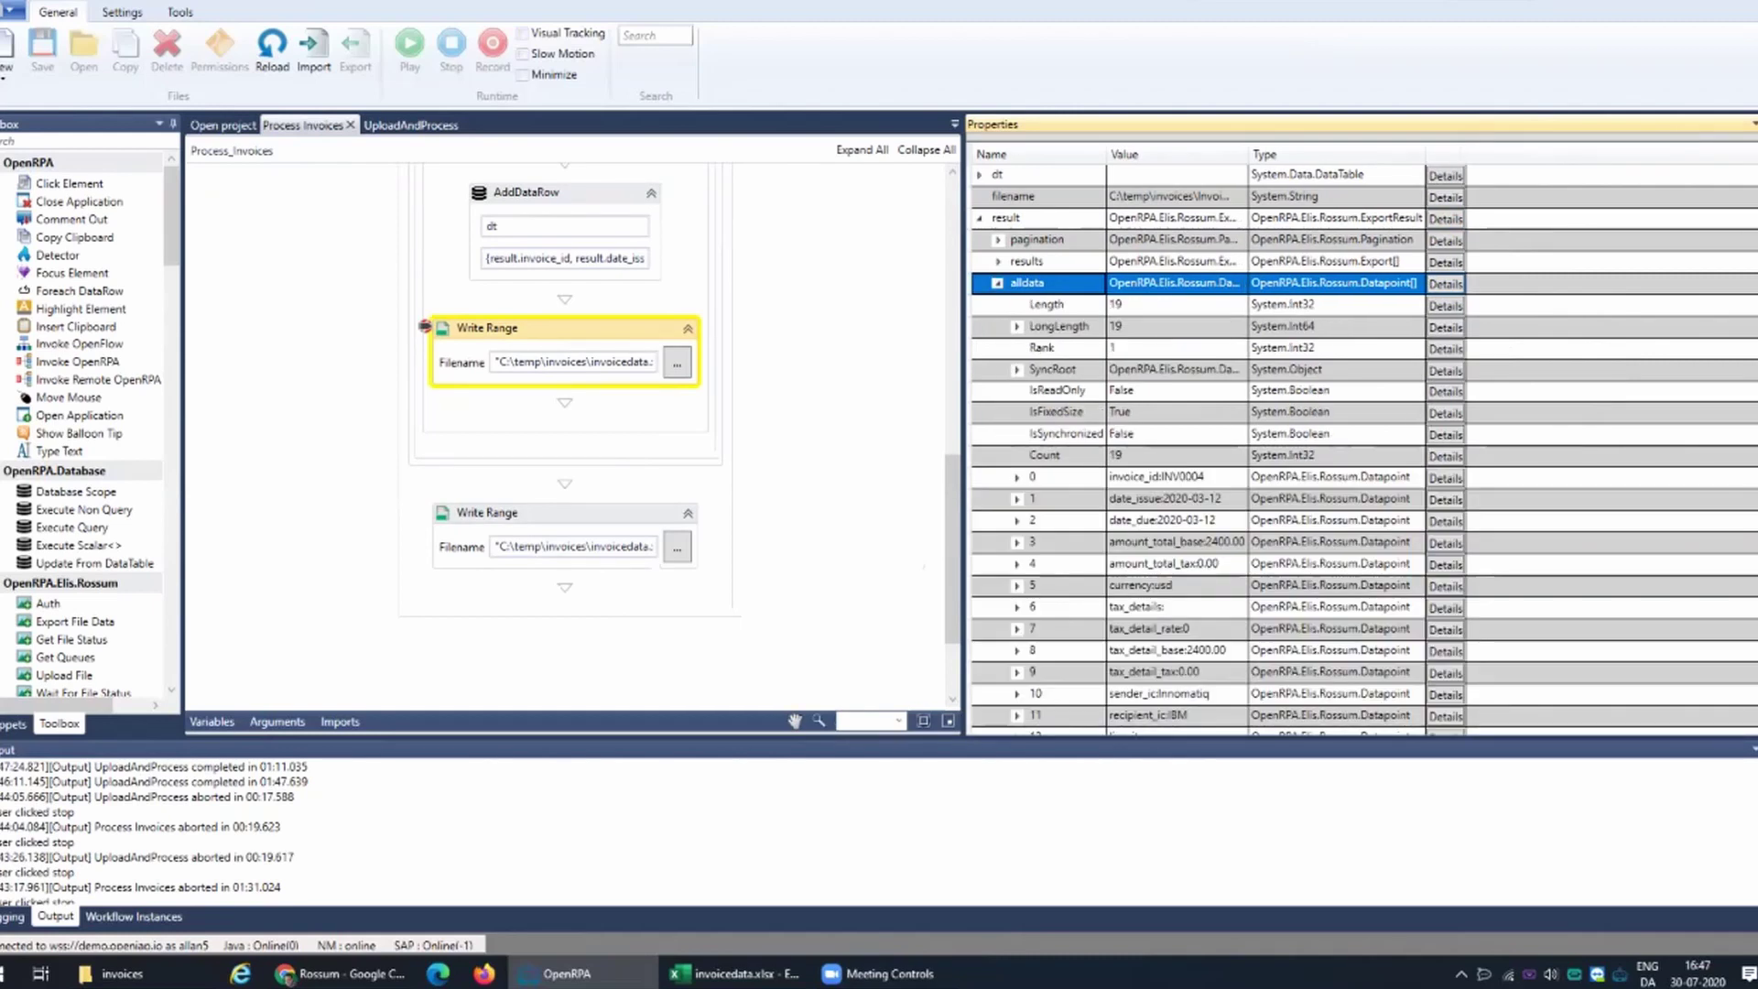
scroll(1364, 449, down, 4)
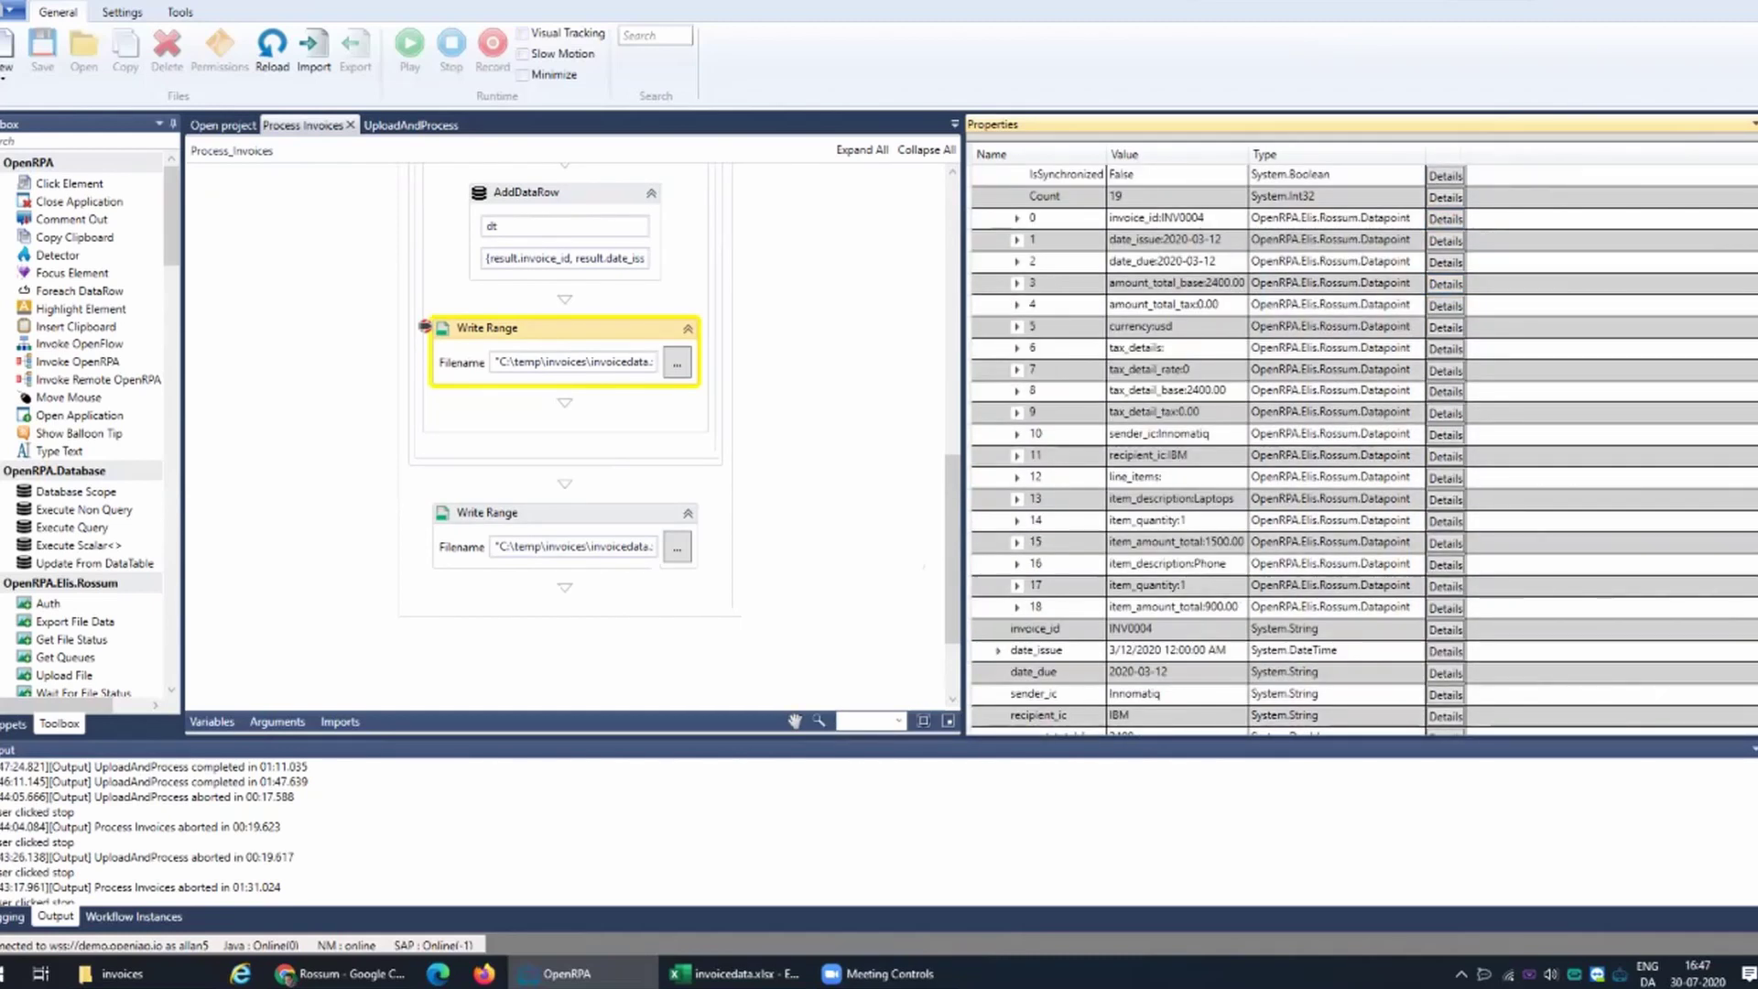
click(1176, 477)
click(1176, 499)
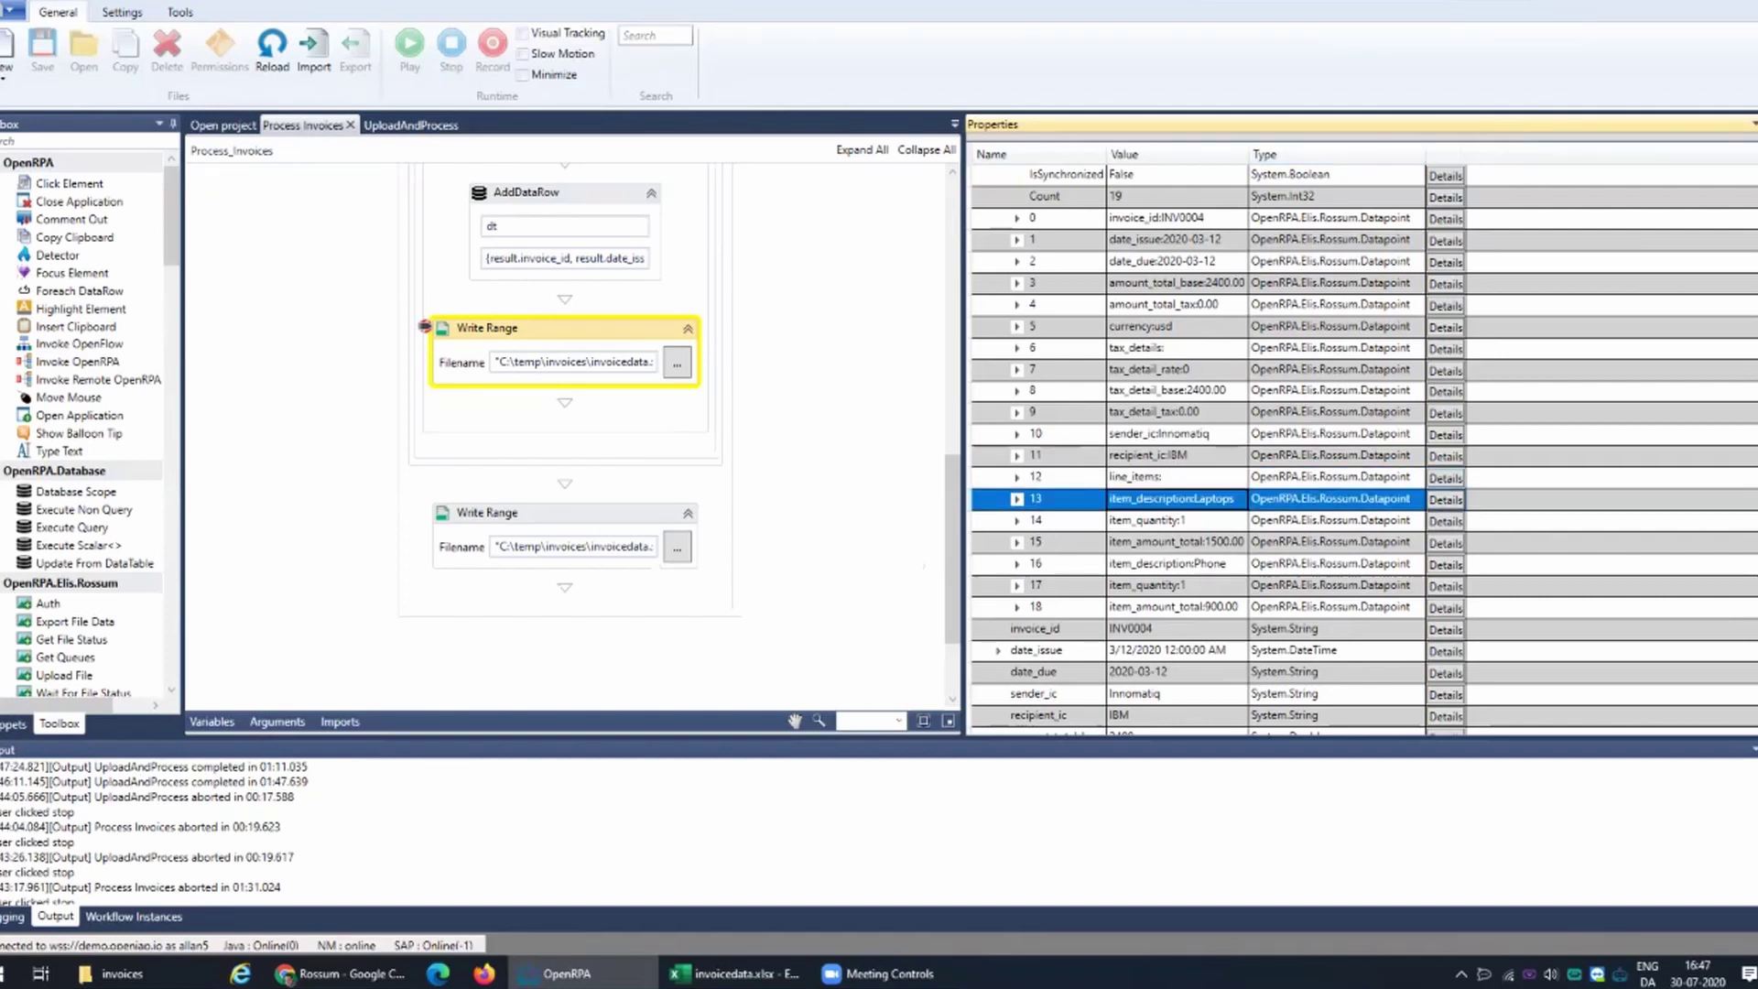
scroll(1218, 449, up, 4)
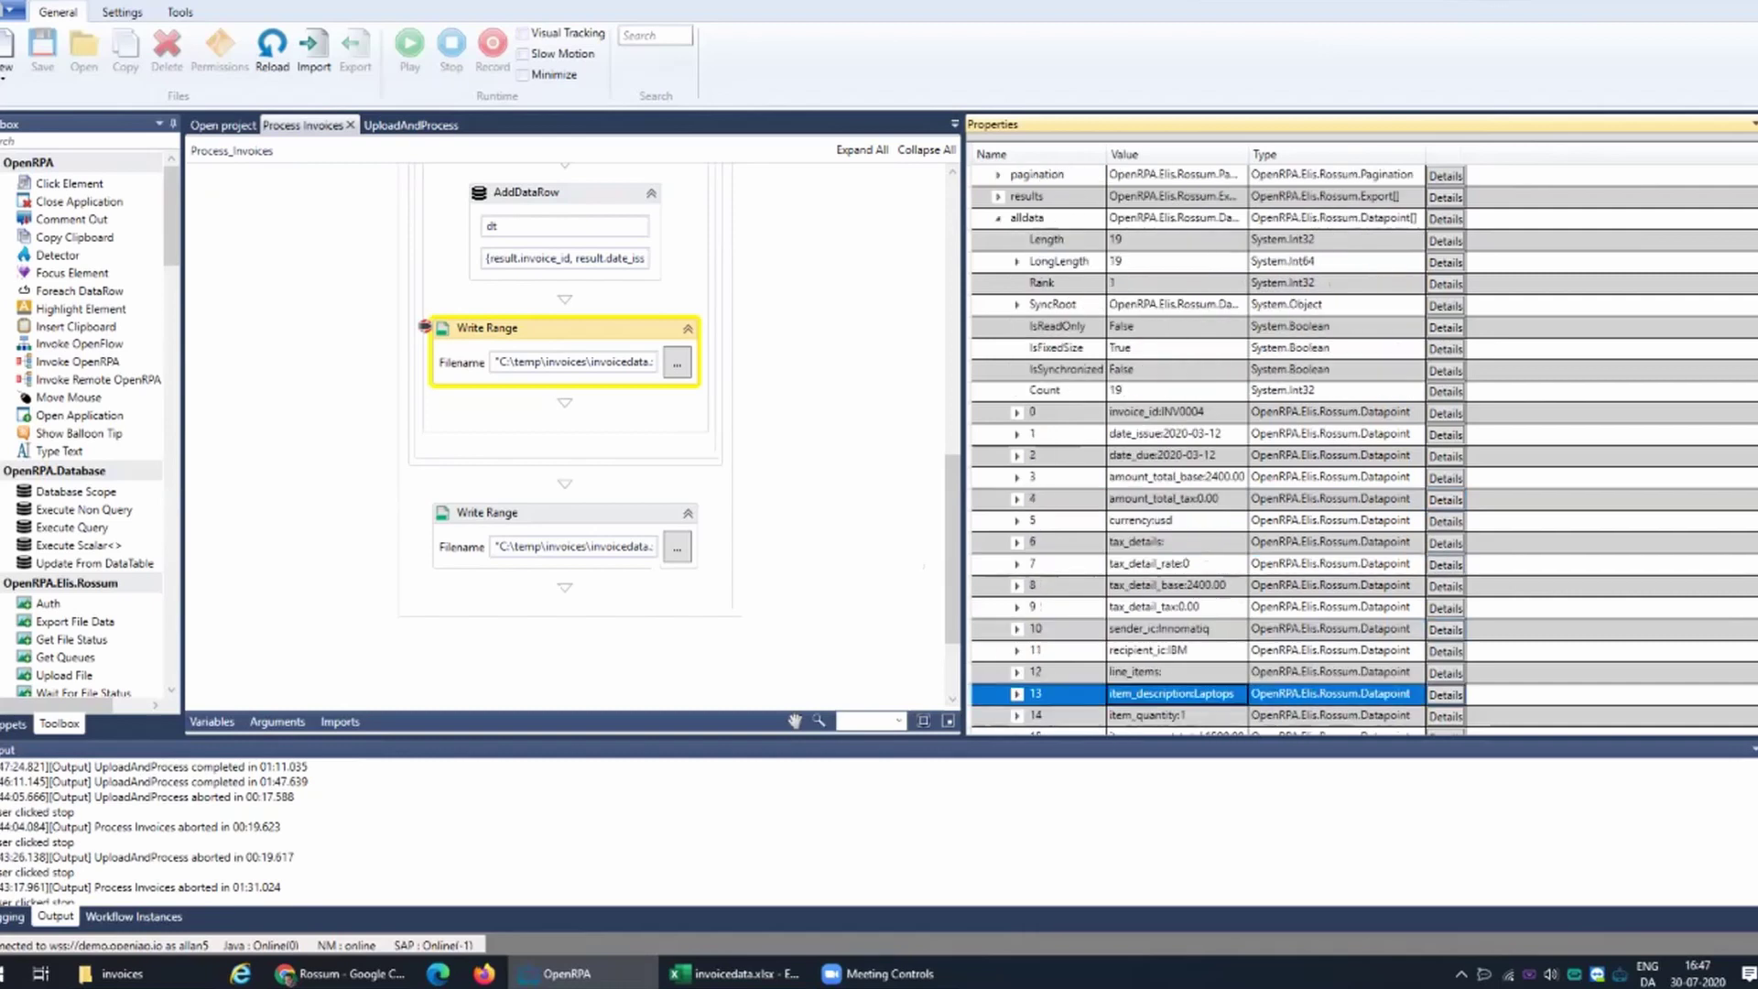
click(1027, 283)
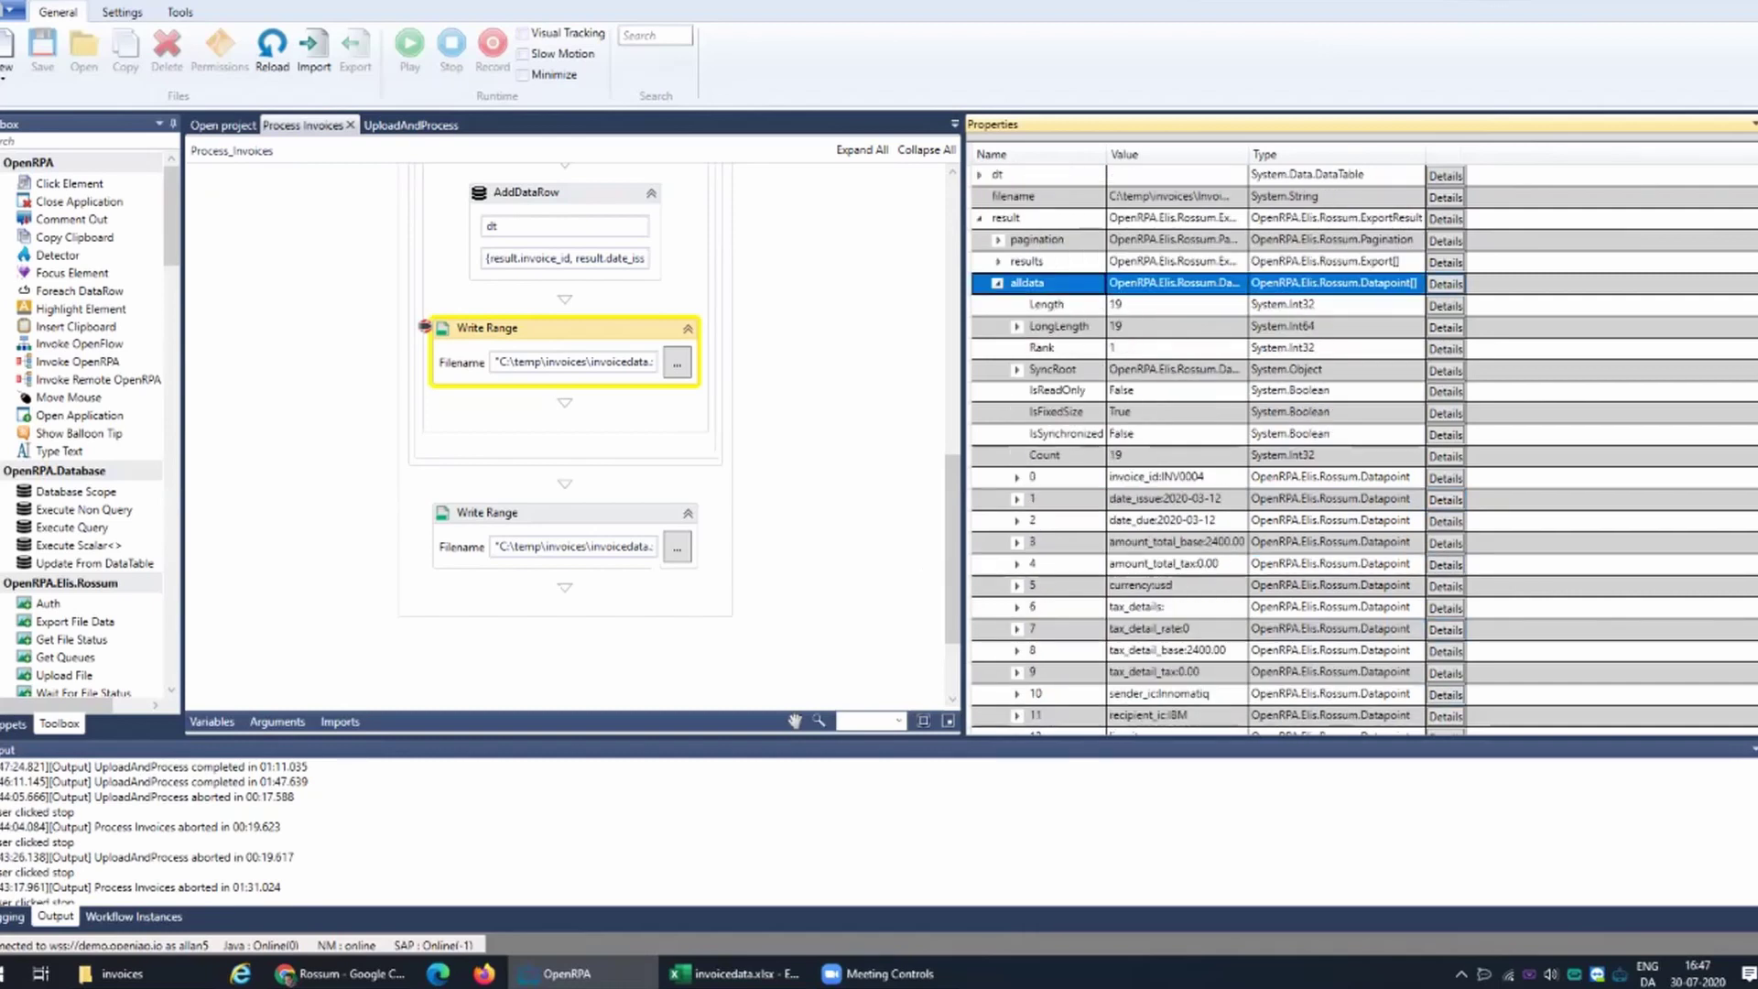
scroll(1217, 449, down, 4)
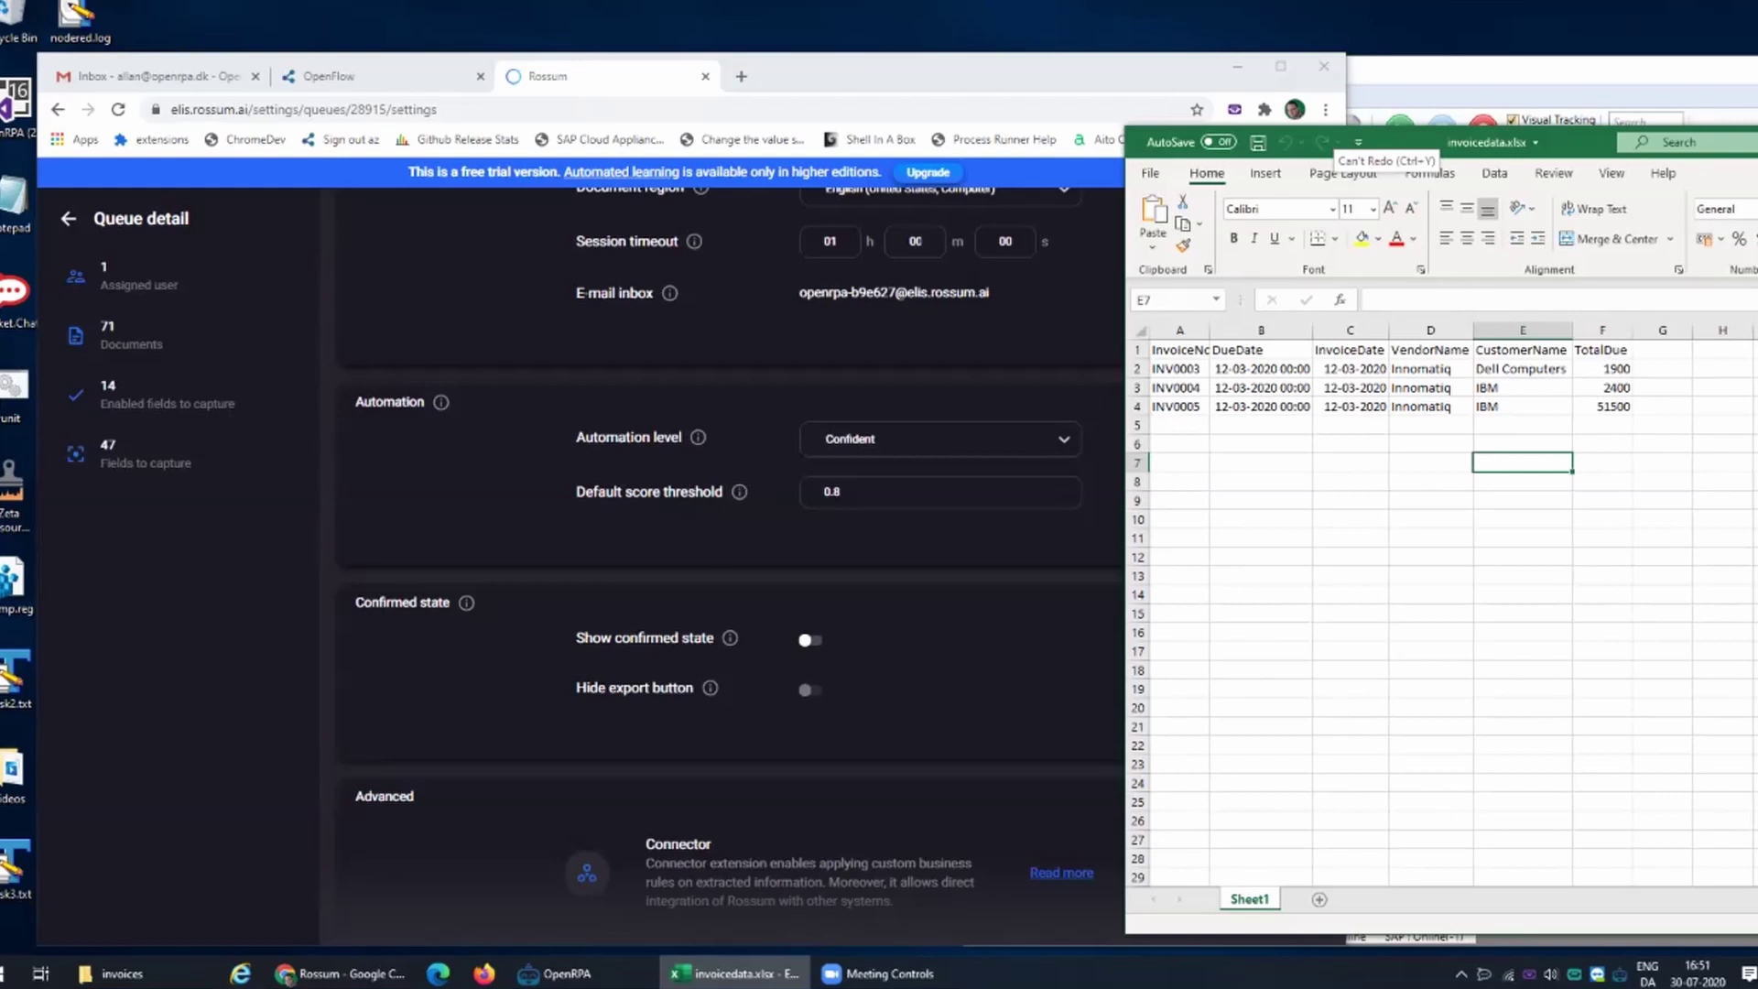
- Bring the invoicedata.xlsx window fully into view and close the workbook without saving changes
drag(1401, 146, 574, 124)
key(alt+F4)
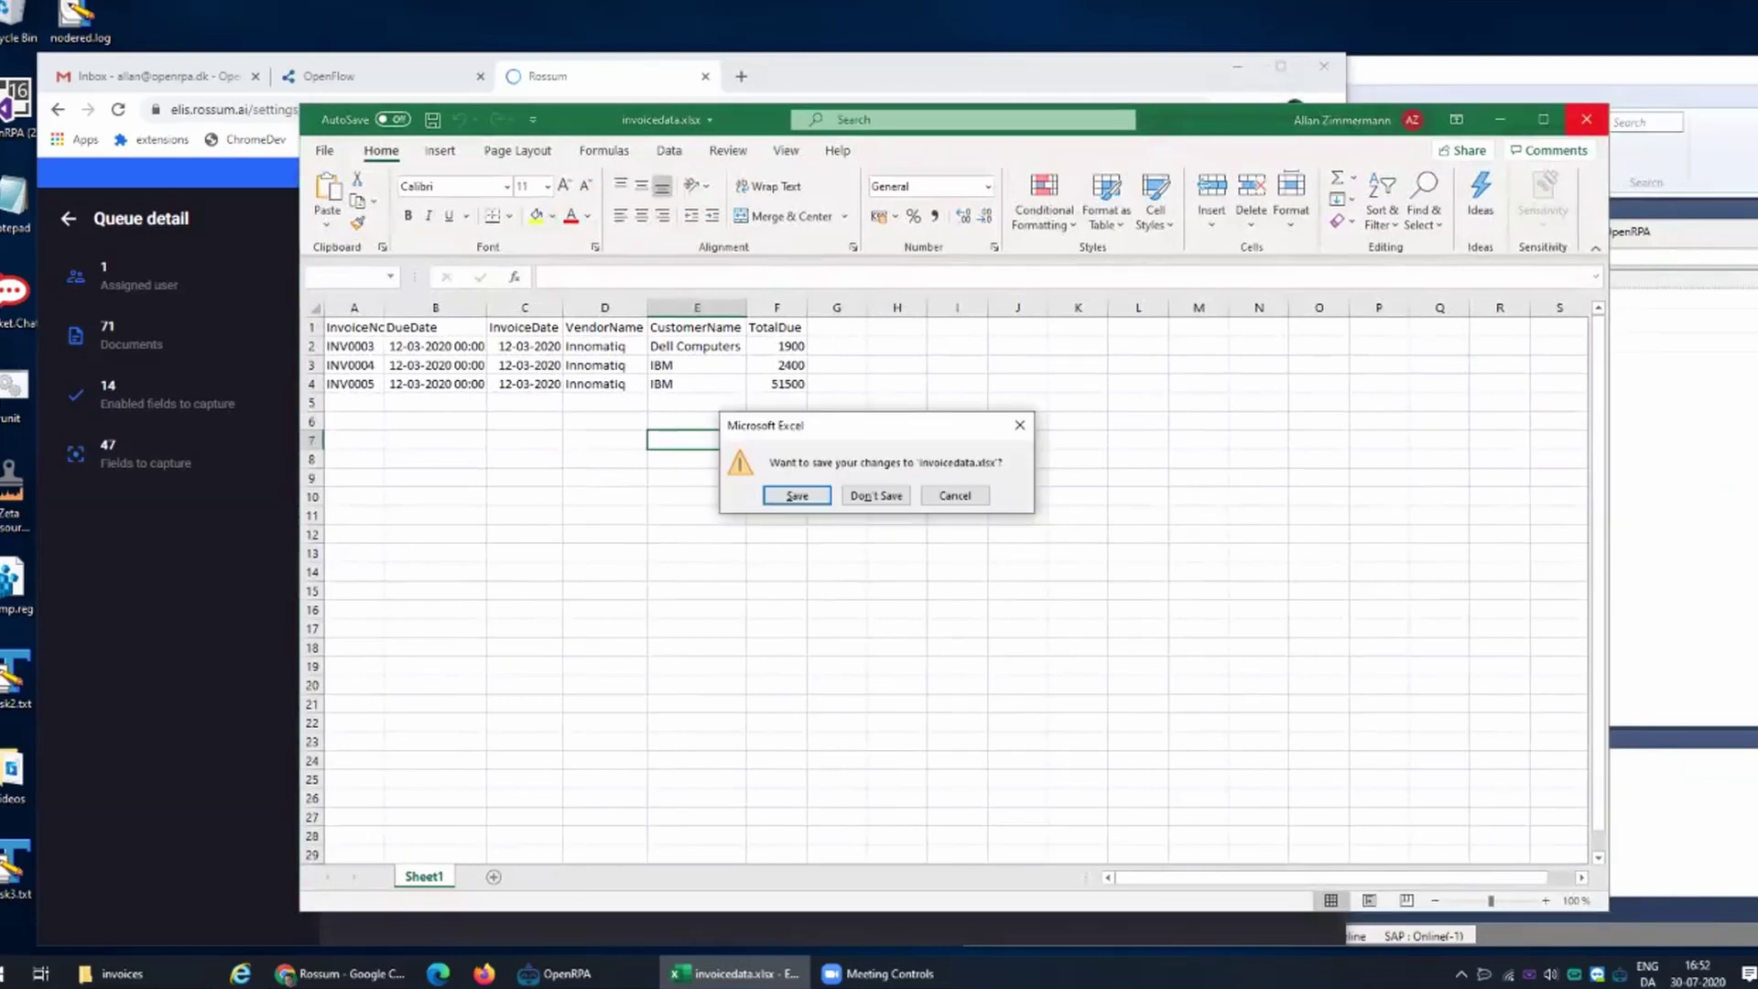
click(875, 495)
- Search Google for "abbyy invoice processing" in a new Chrome tab
click(741, 76)
text(app.openiap.io)
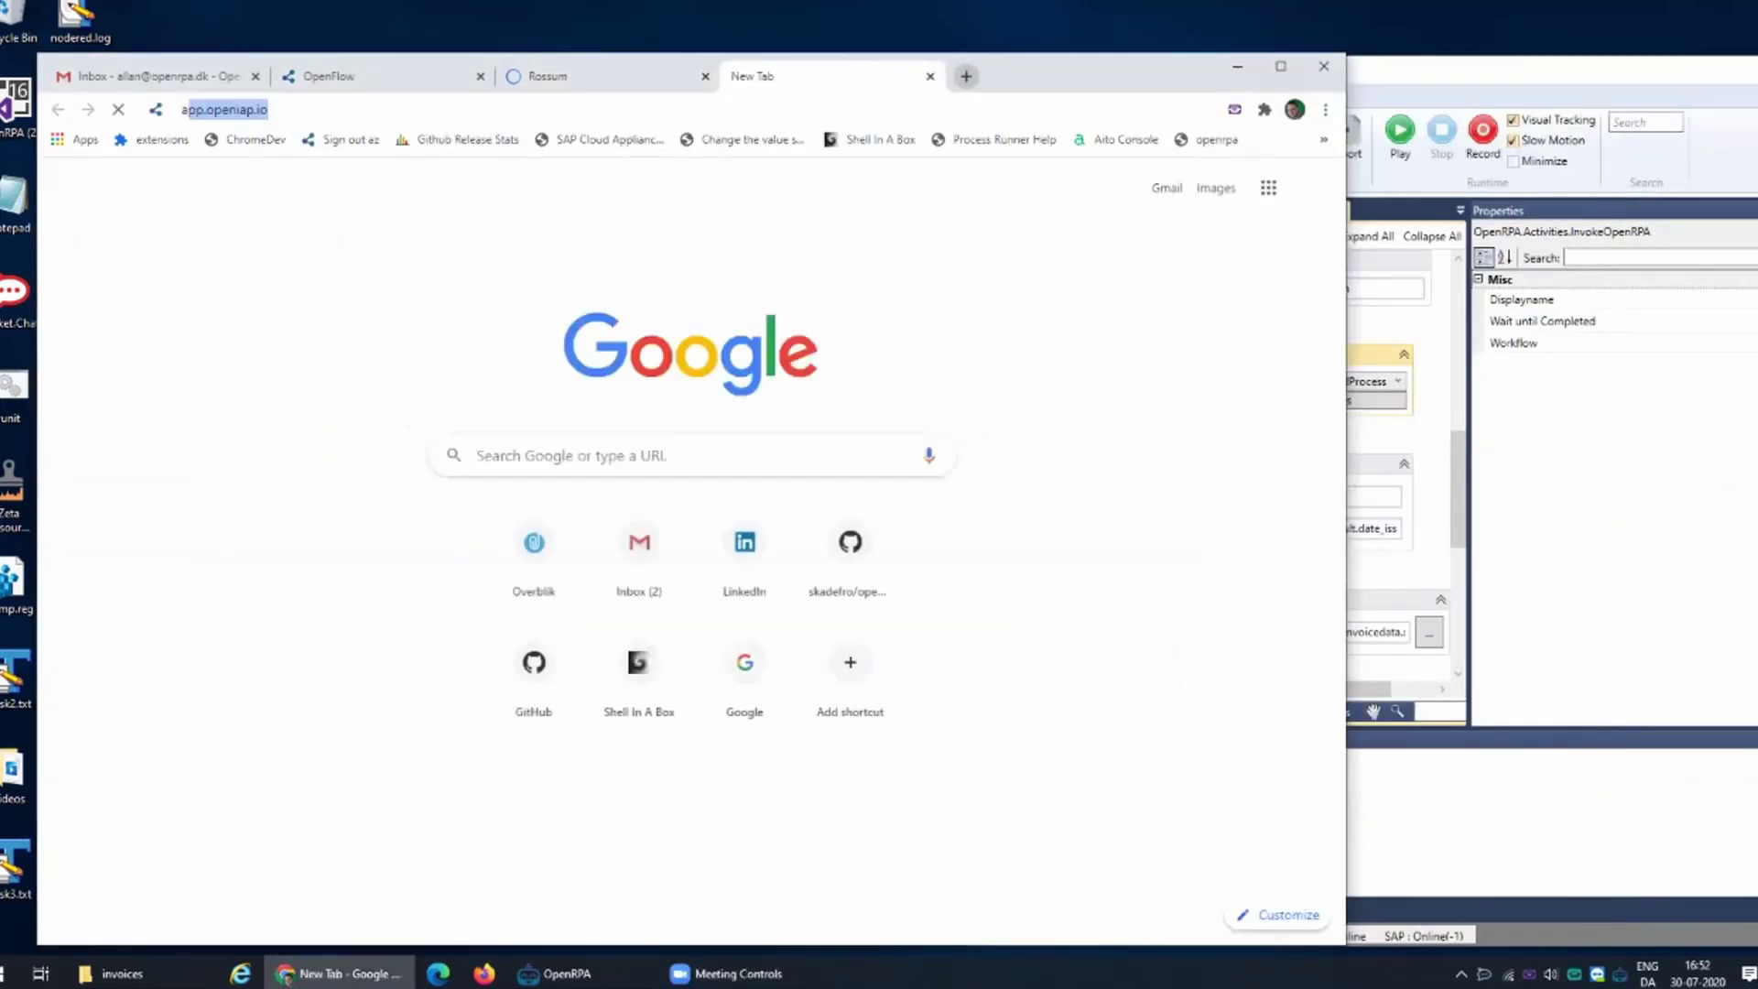
text(bbgy)
key(BackSpace)
key(BackSpace)
text(y)
key(Return)
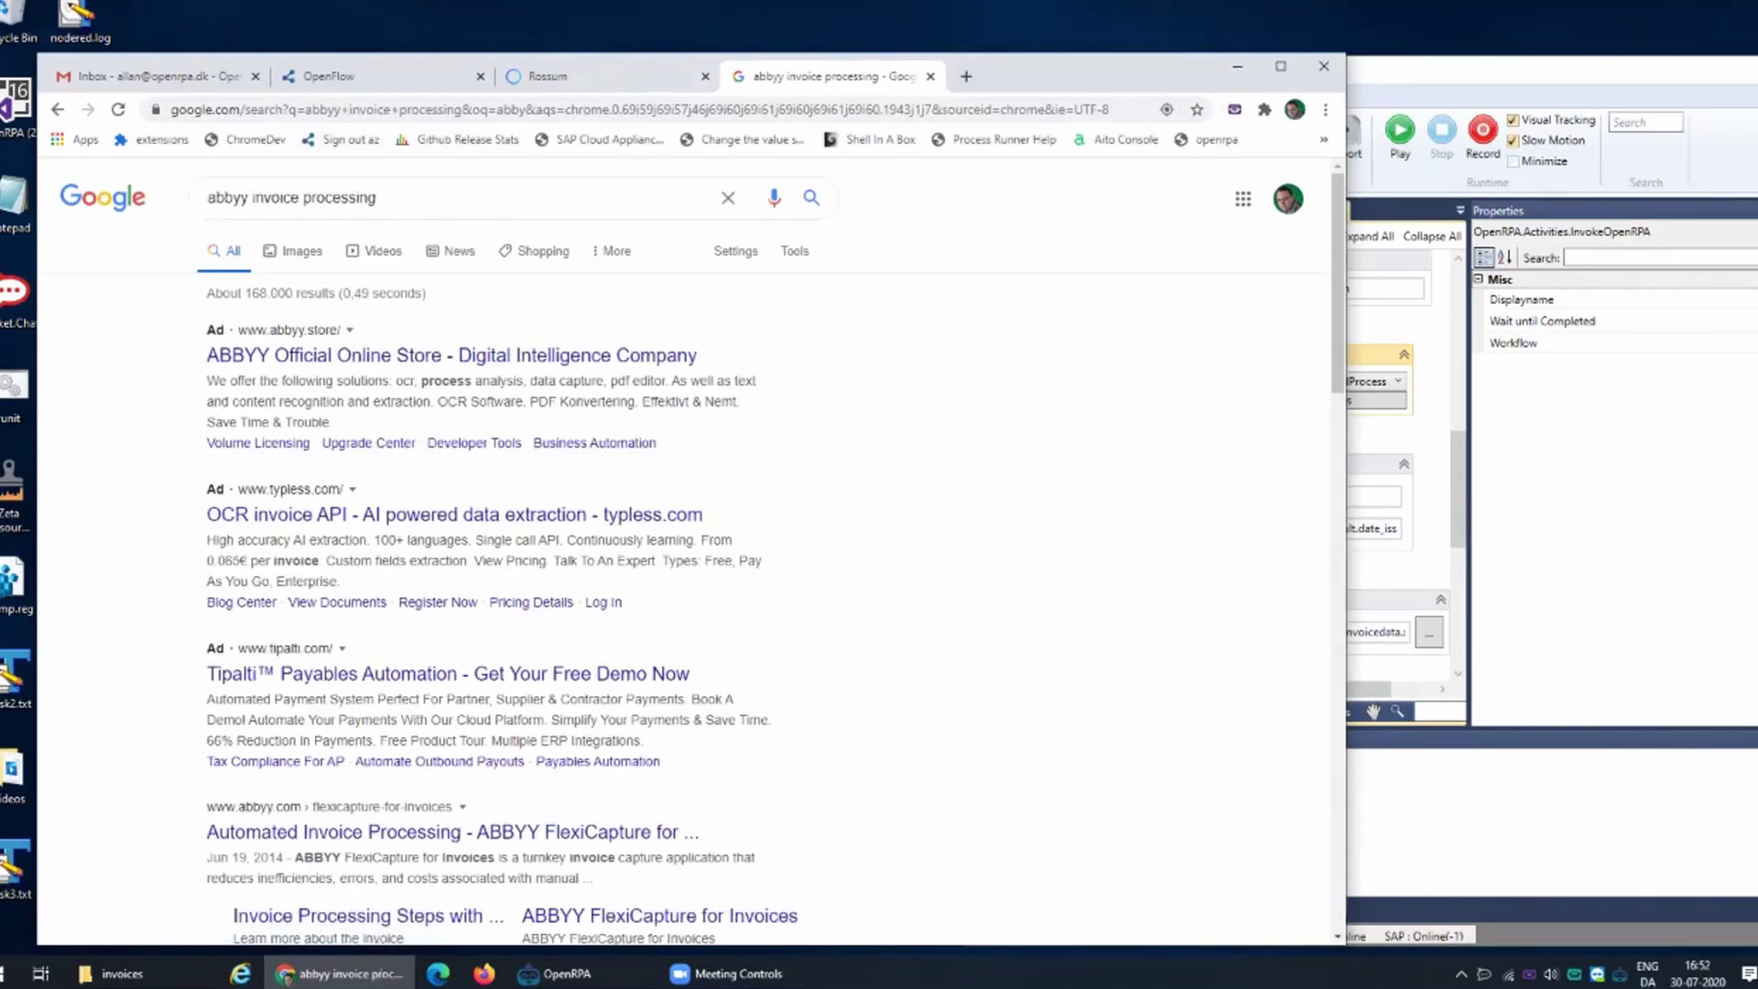
- Search Google for "bilags scan" in another new tab and open the Paperflow front page from the results
click(966, 76)
text(bi)
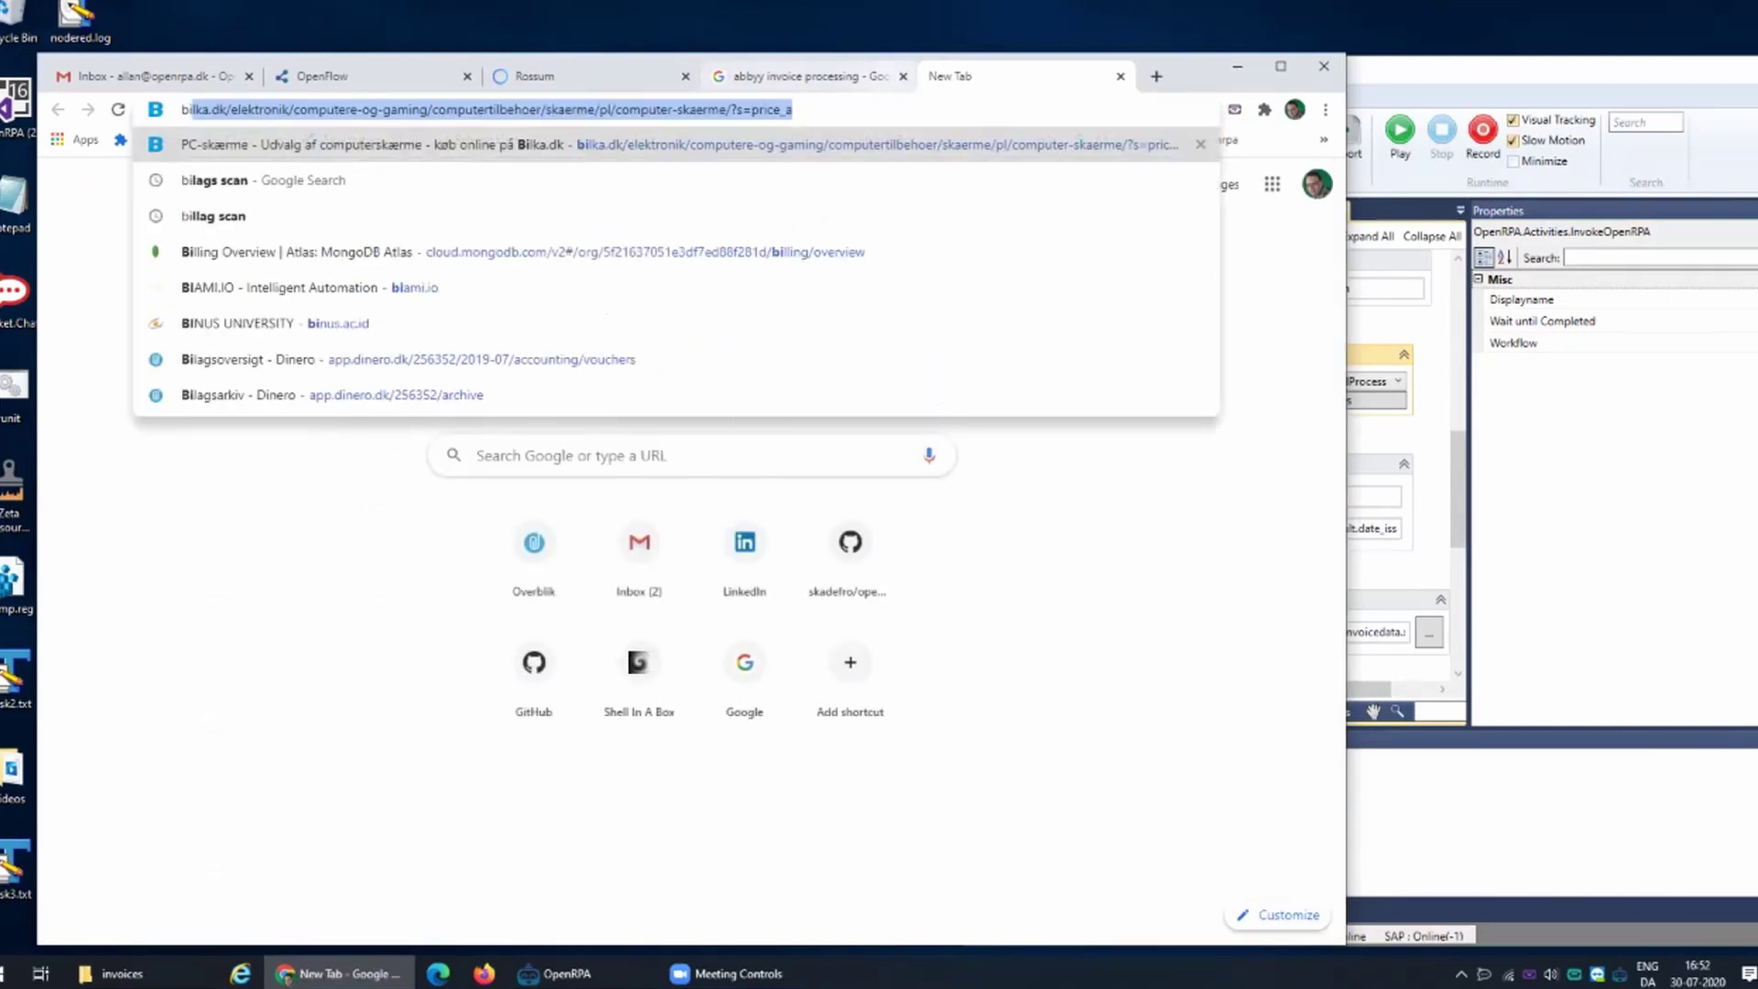
text(lag)
key(Return)
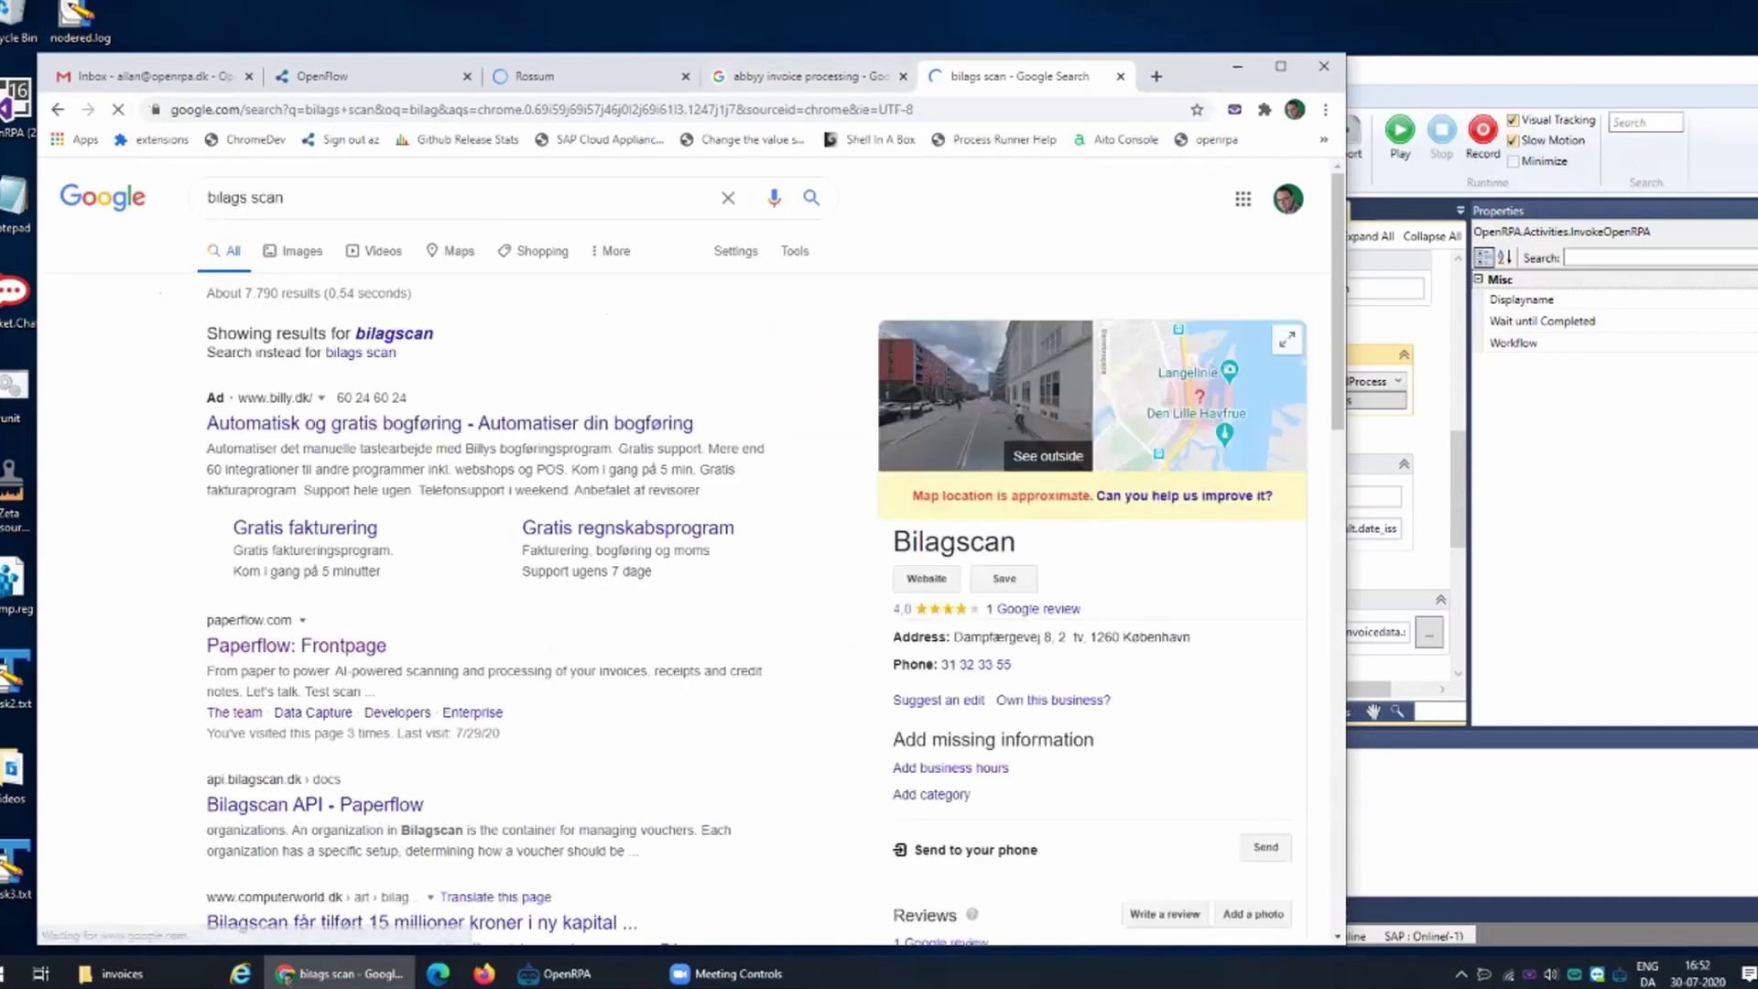
click(291, 646)
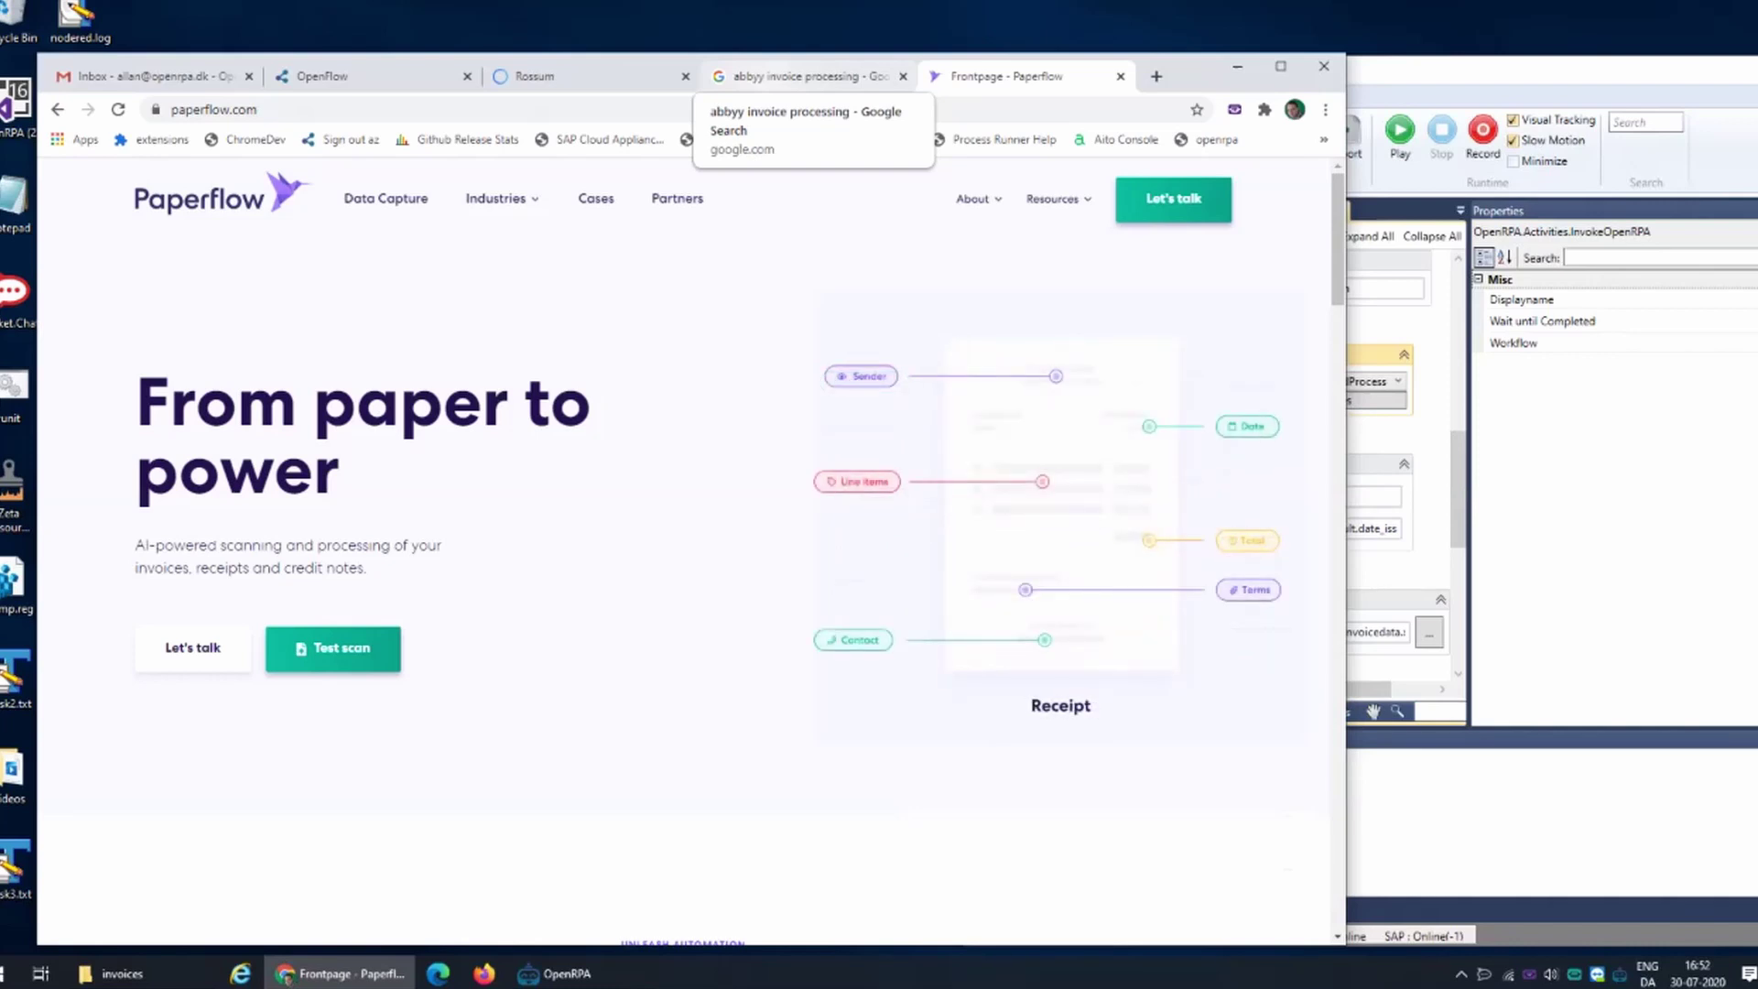
- Search Google for "google api scan invoice" in a new tab using the suggested query
click(1157, 76)
text(go)
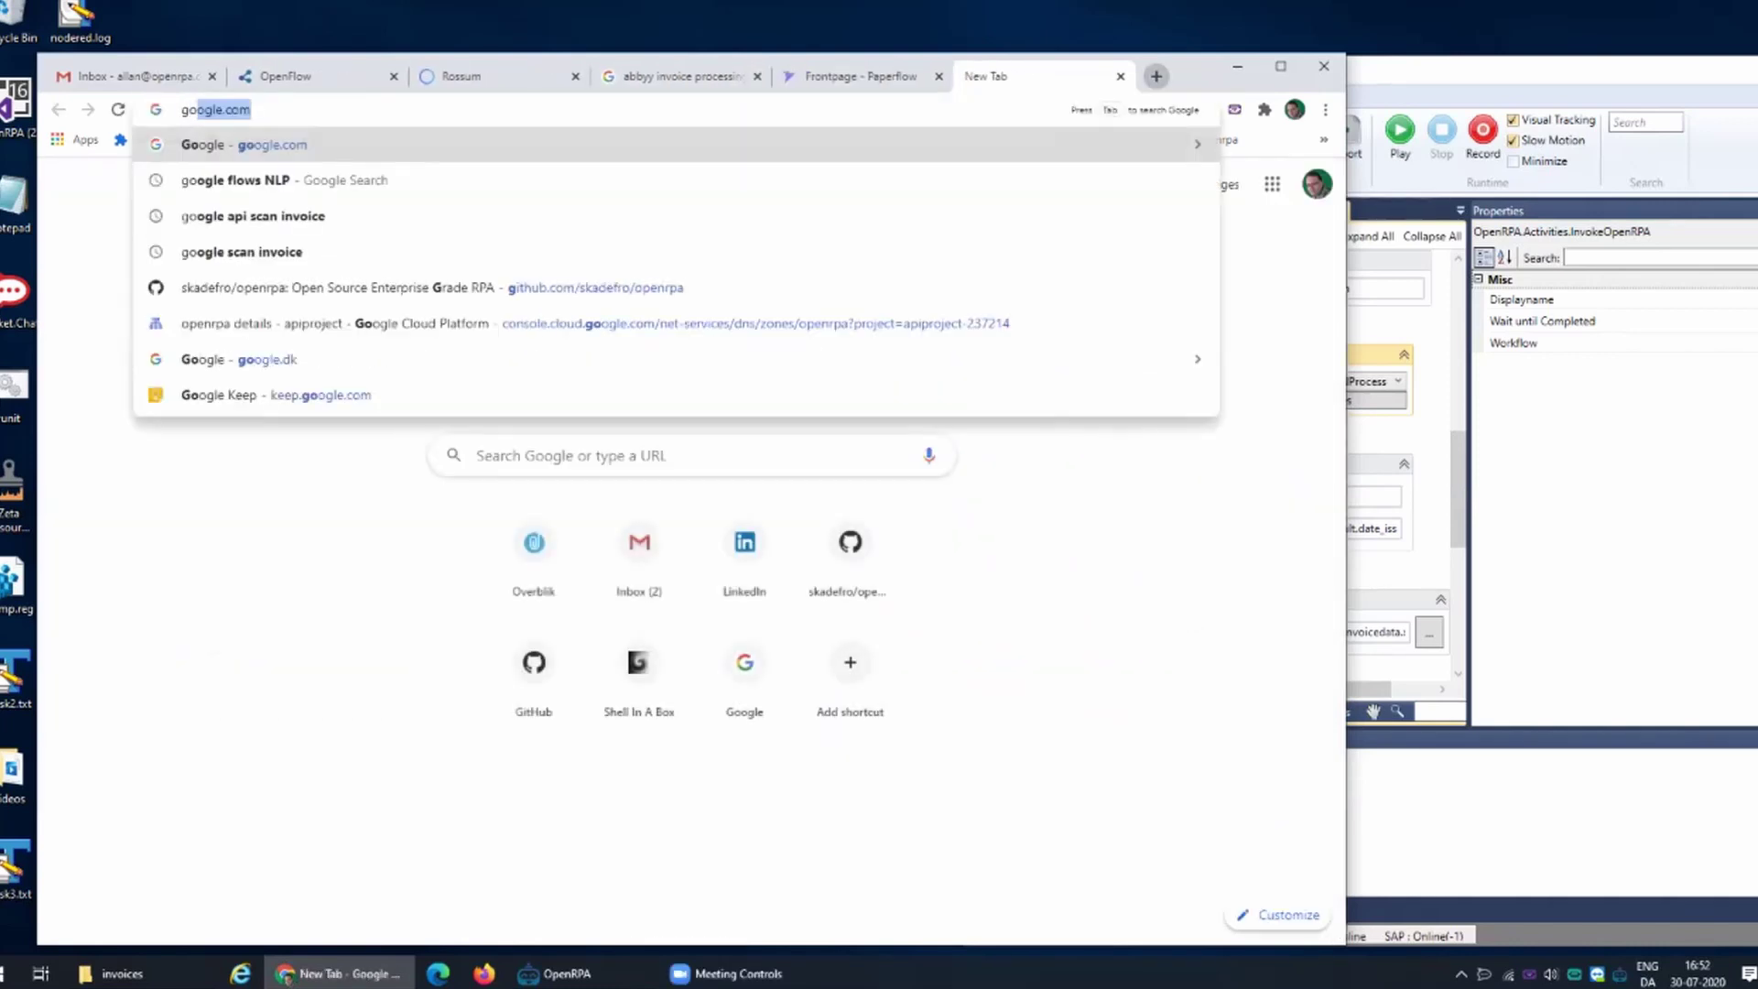
key(Down)
key(Down)
key(Return)
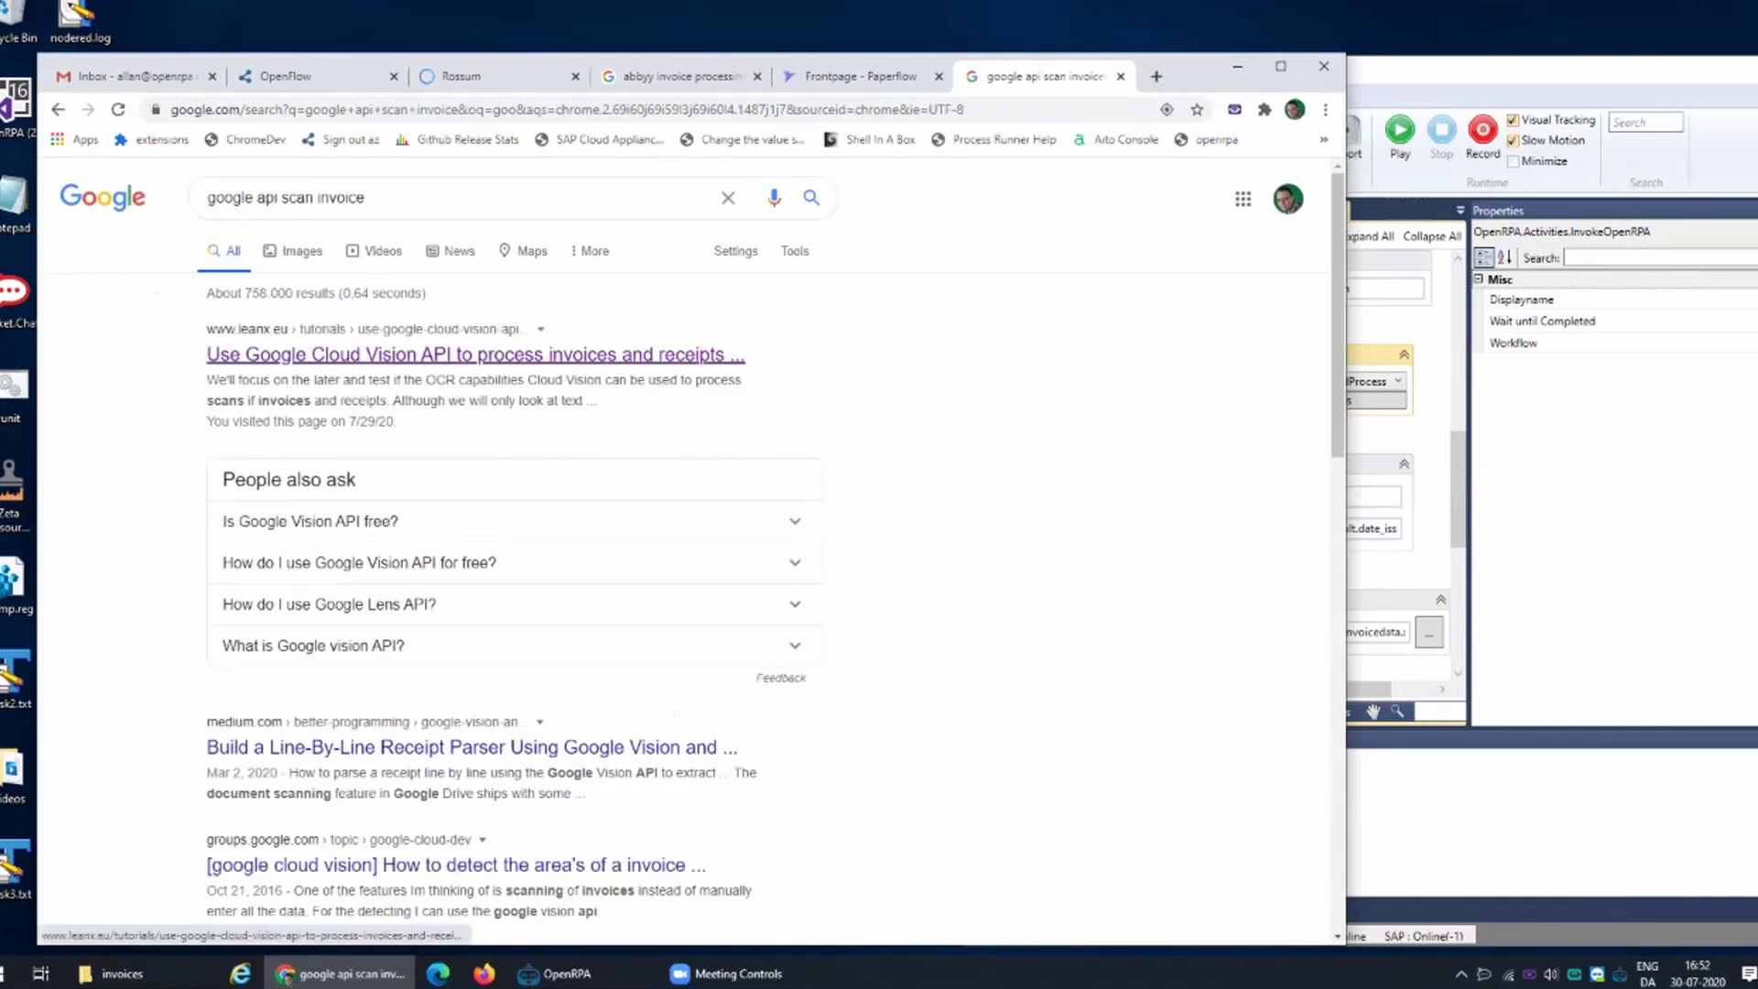
- Find the Document AI | Google Cloud result among the search results and open its page
scroll(476, 354, down, 2)
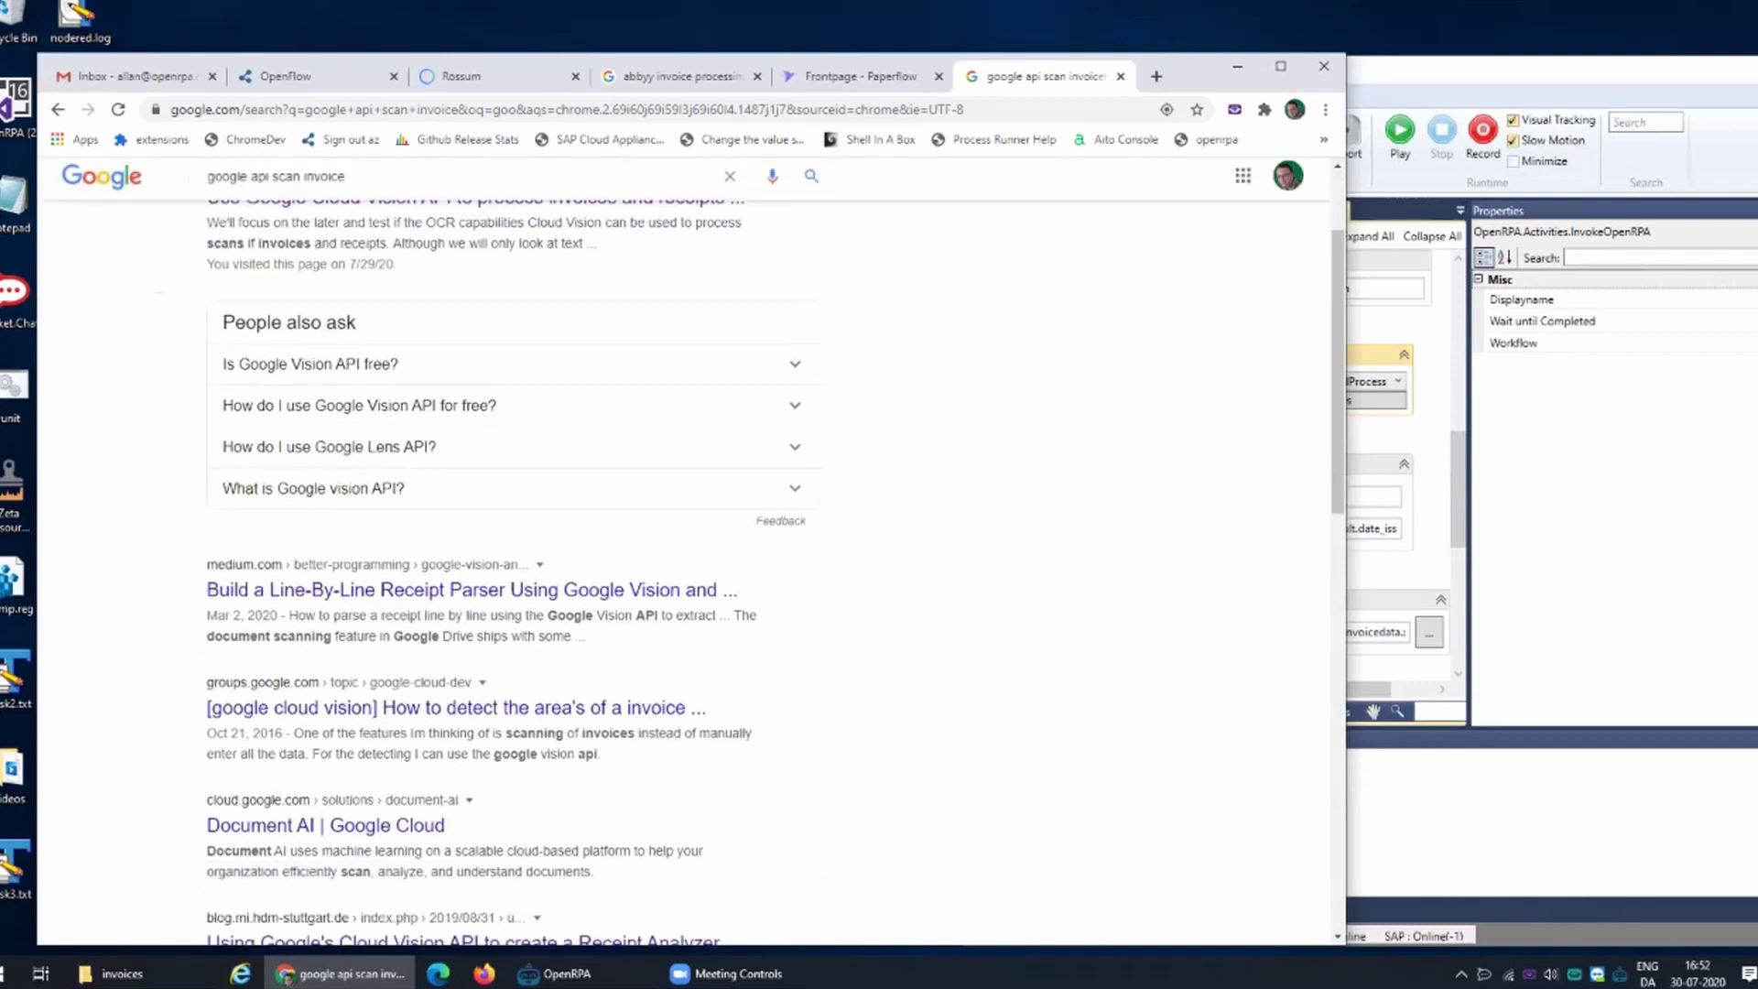
scroll(457, 394, down, 3)
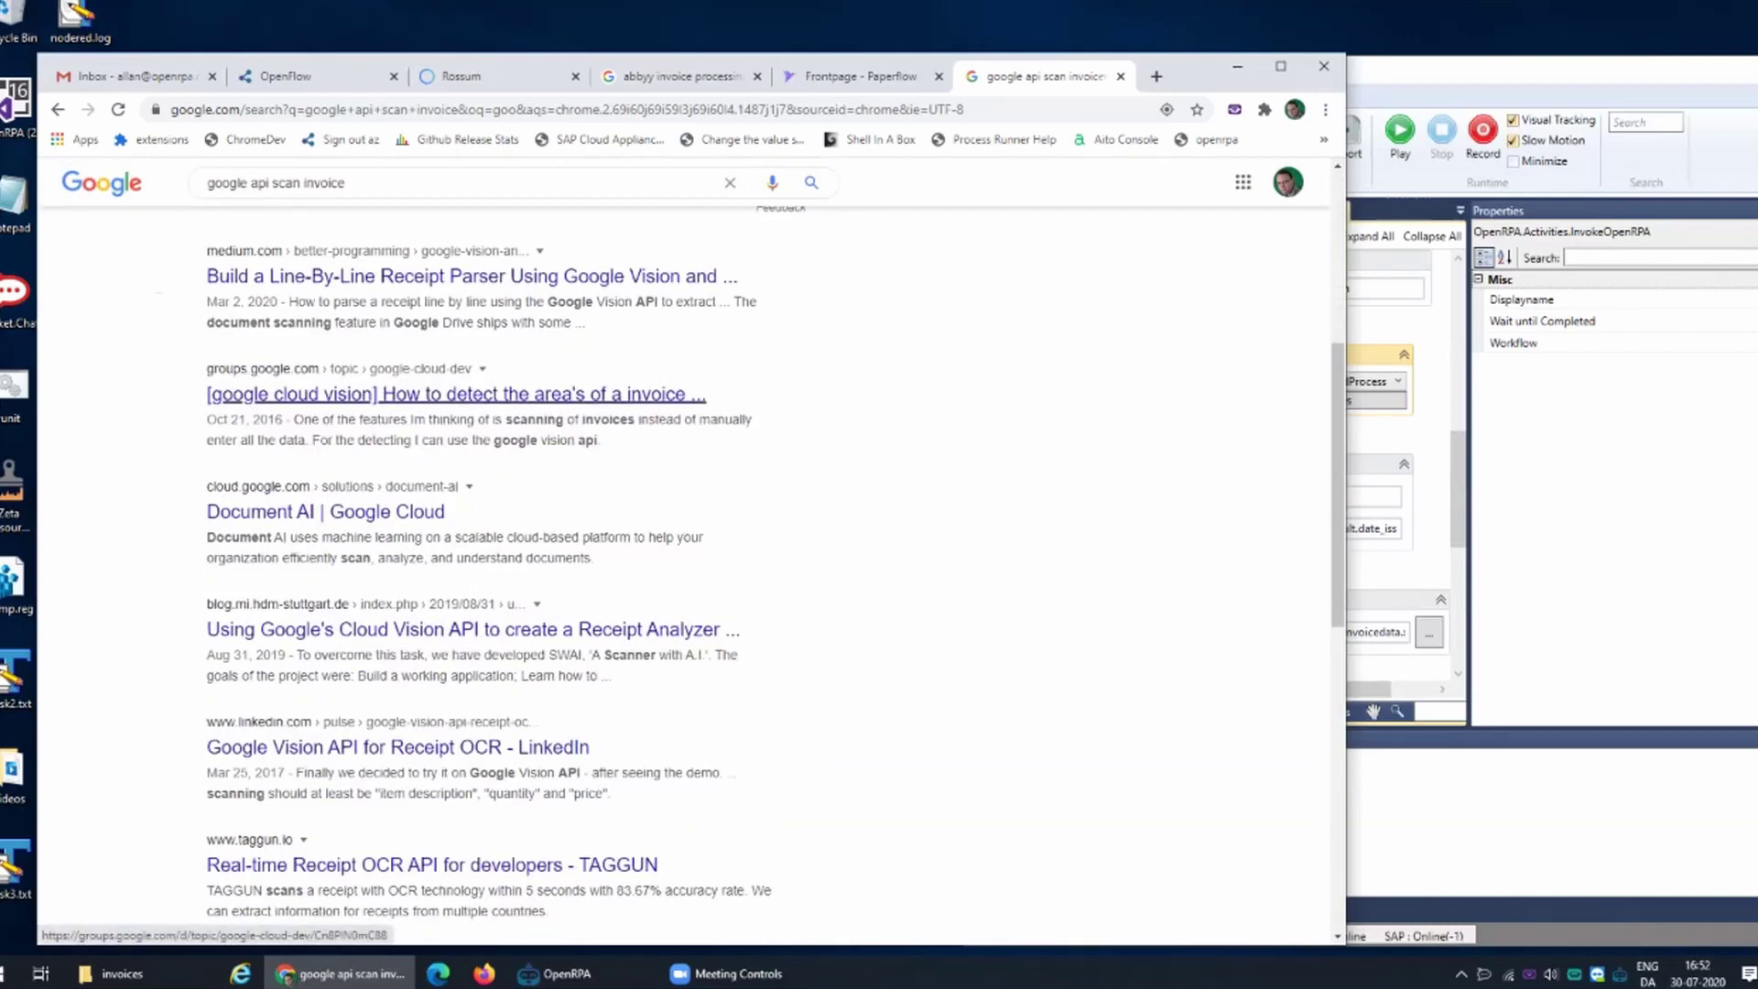
scroll(366, 405, down, 1)
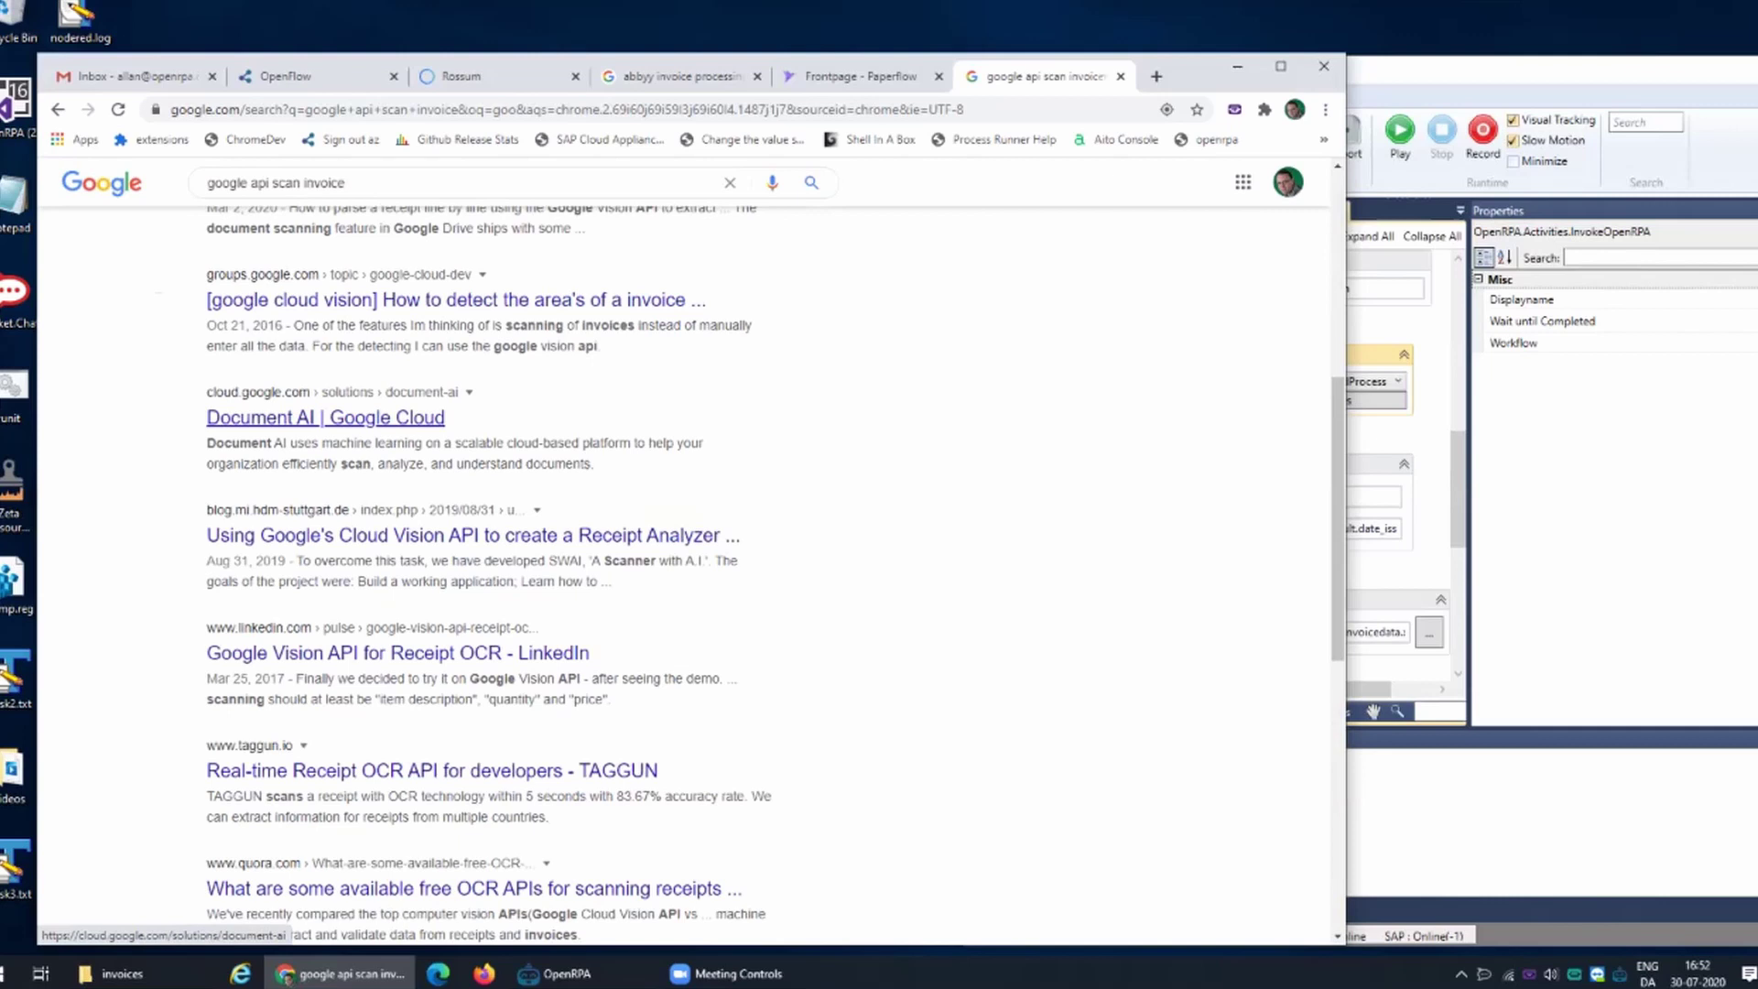
click(367, 418)
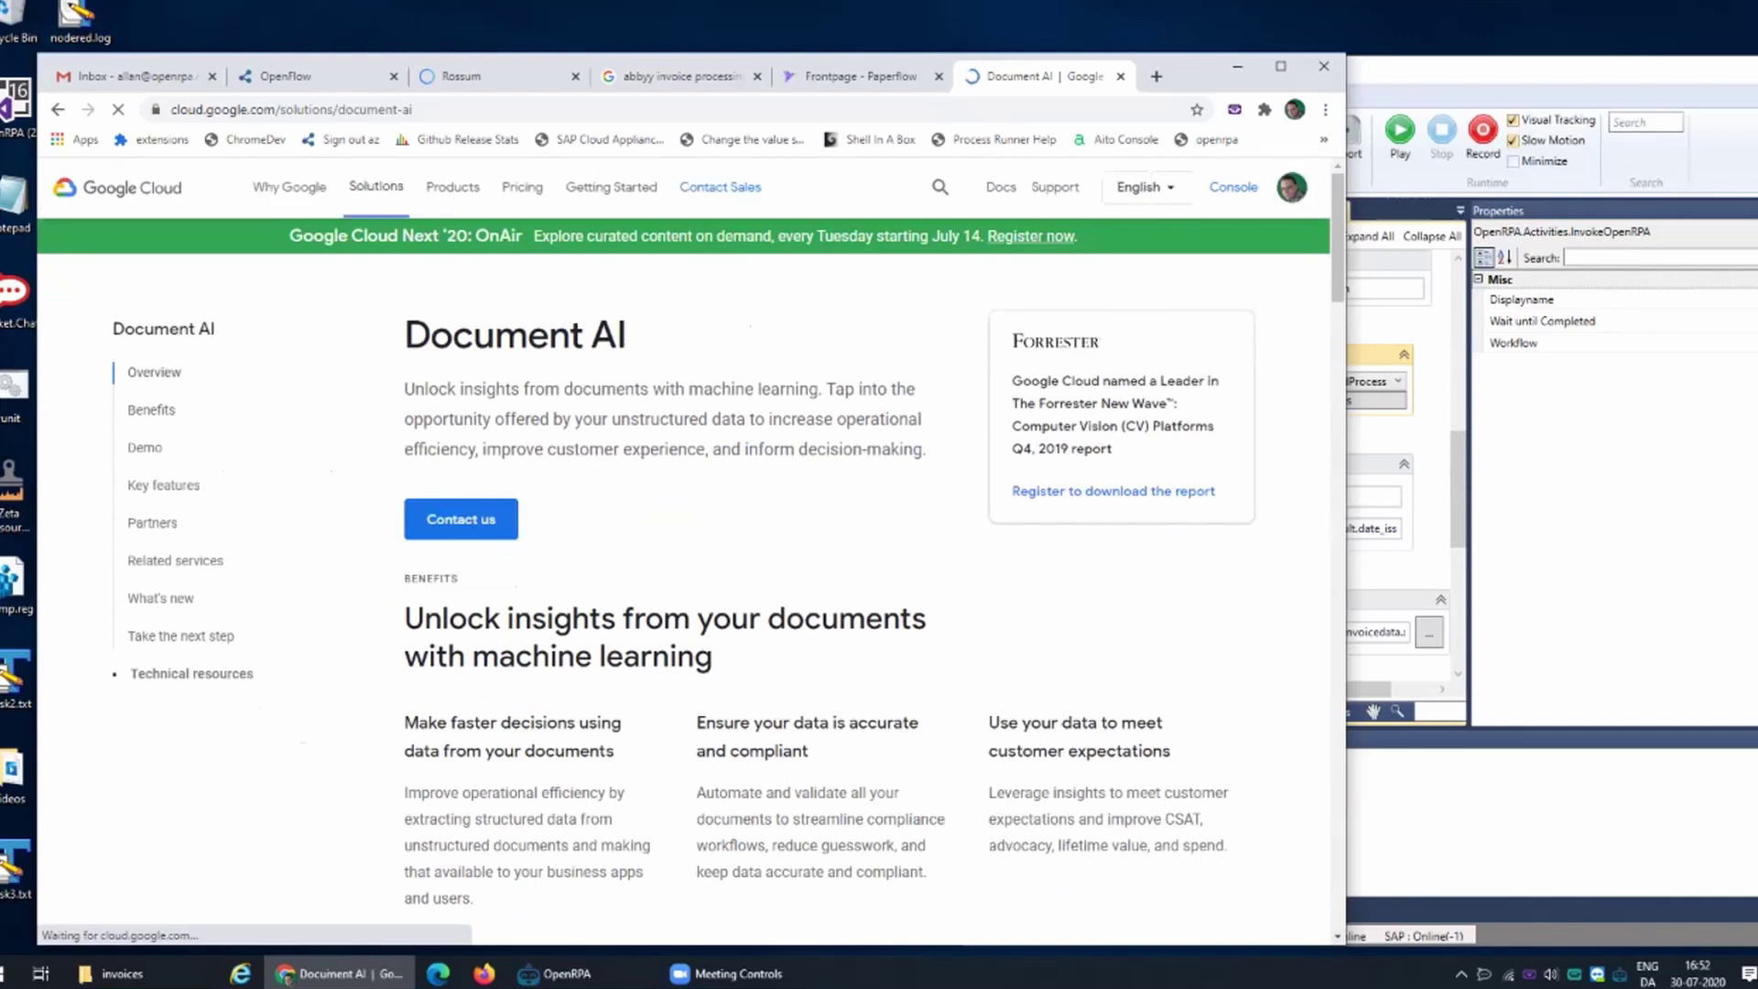
- Return to the "google api scan invoice" results and look through the remaining invoice and receipt OCR options
right_click(646, 383)
click(682, 401)
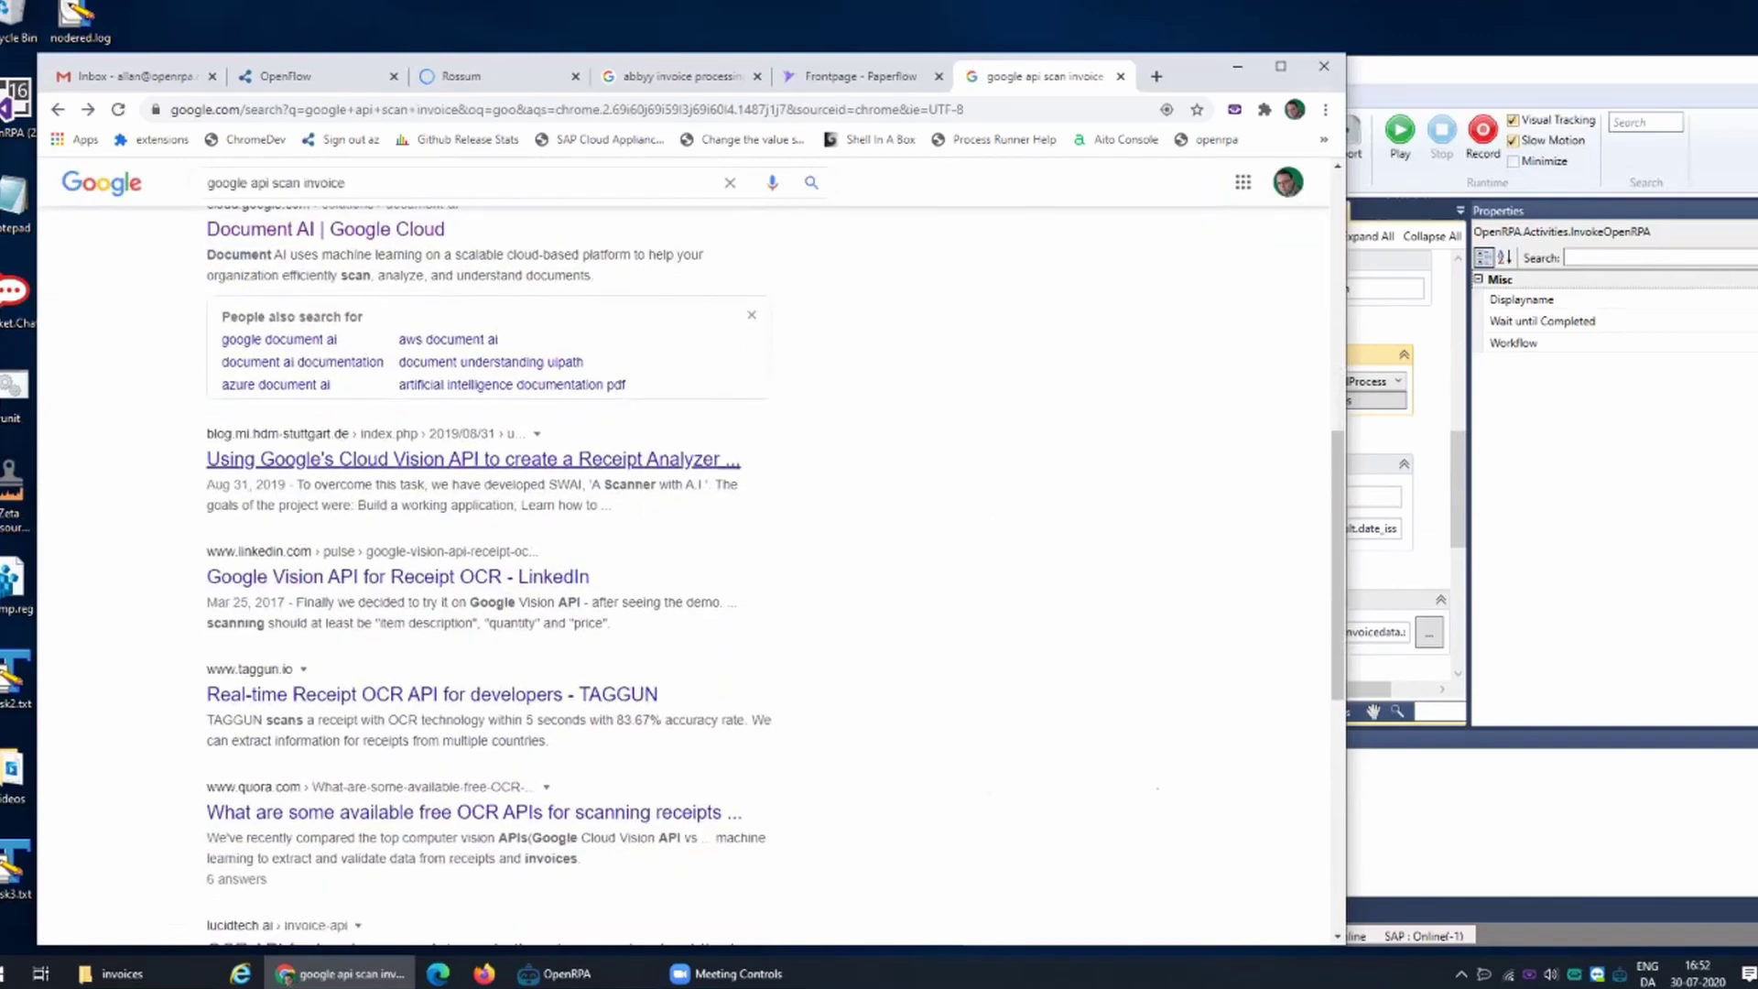
scroll(412, 421, down, 2)
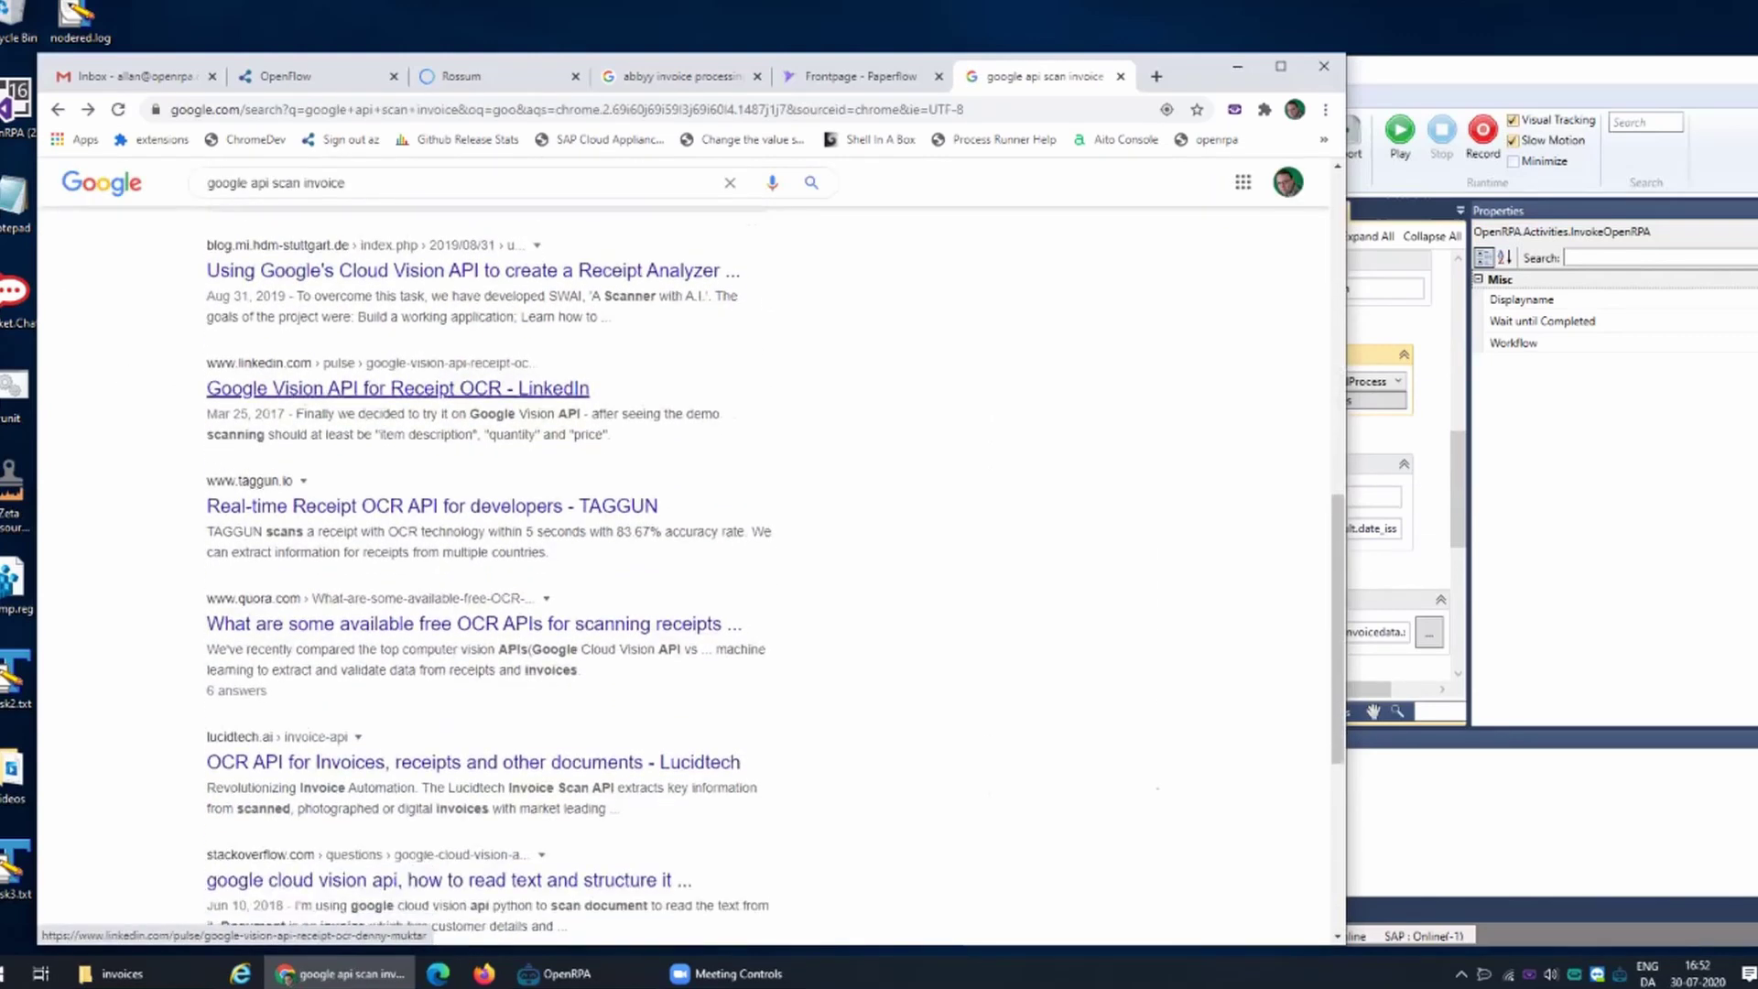
scroll(403, 403, down, 3)
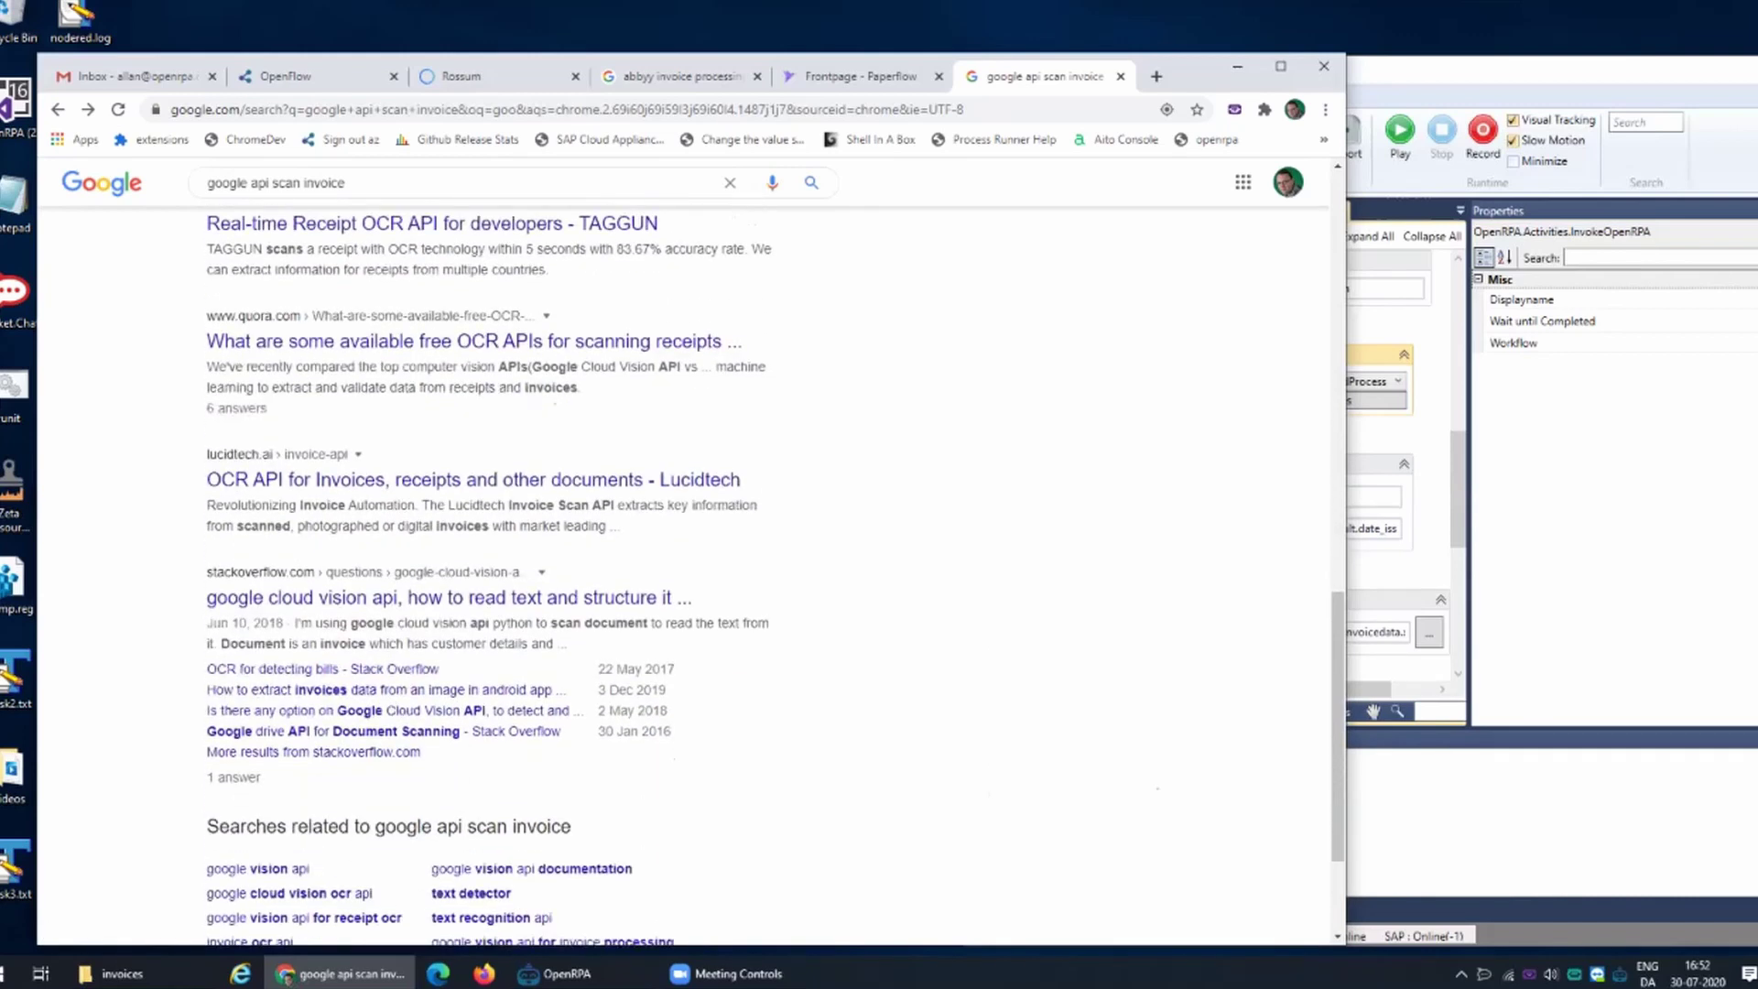
scroll(494, 549, up, 15)
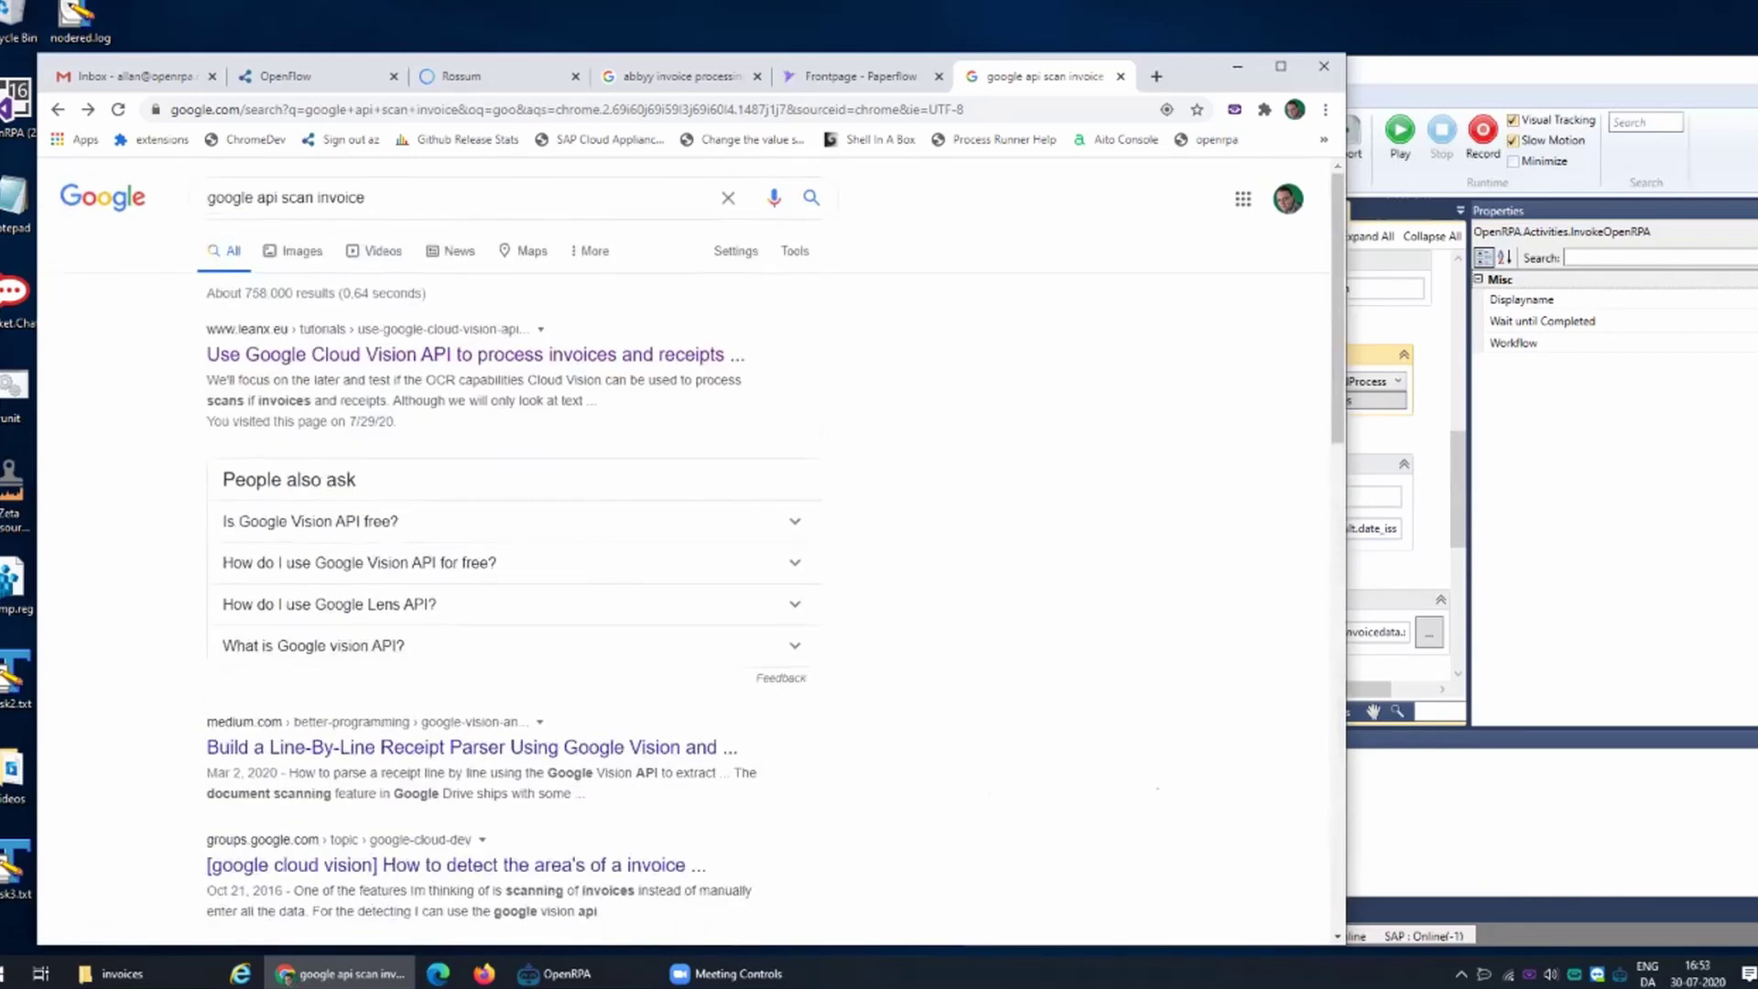